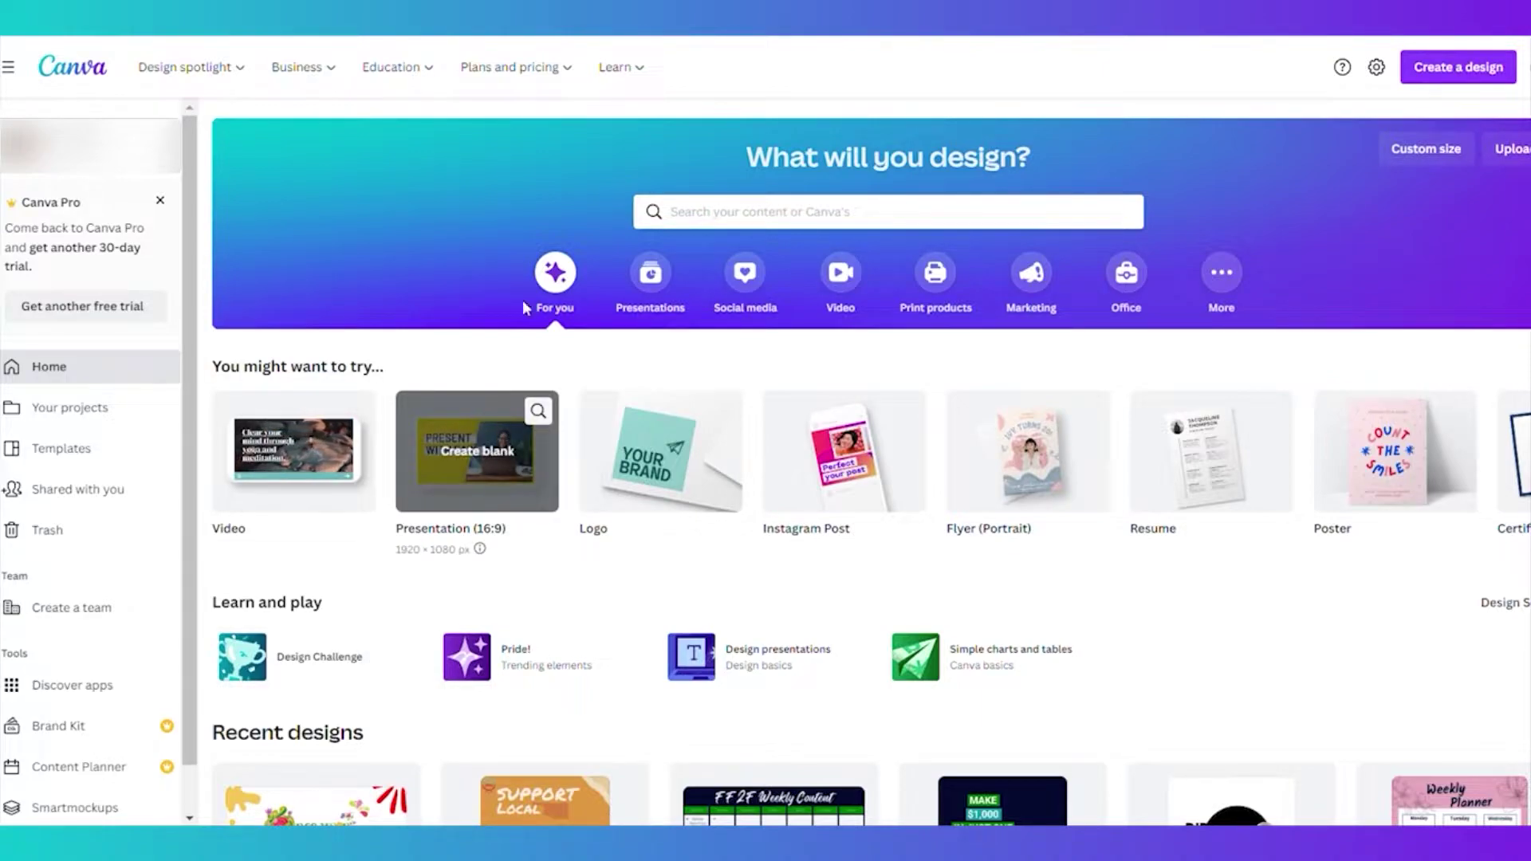
Step: Browse the video templates, and search the home page templates for "video" and "tik"
left_click(511, 474)
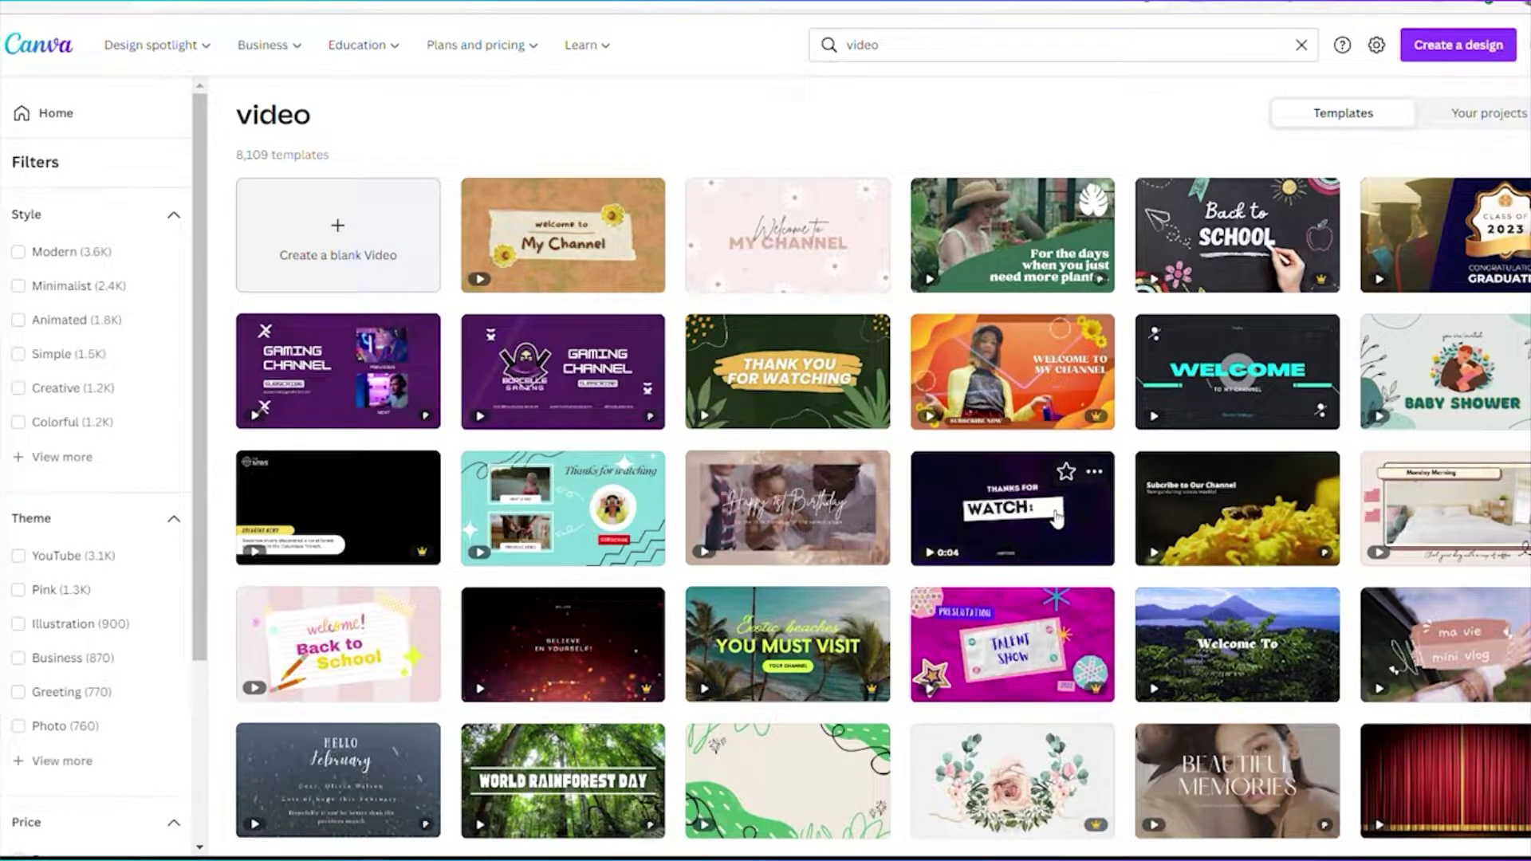
scroll(1057, 517, "down", 3)
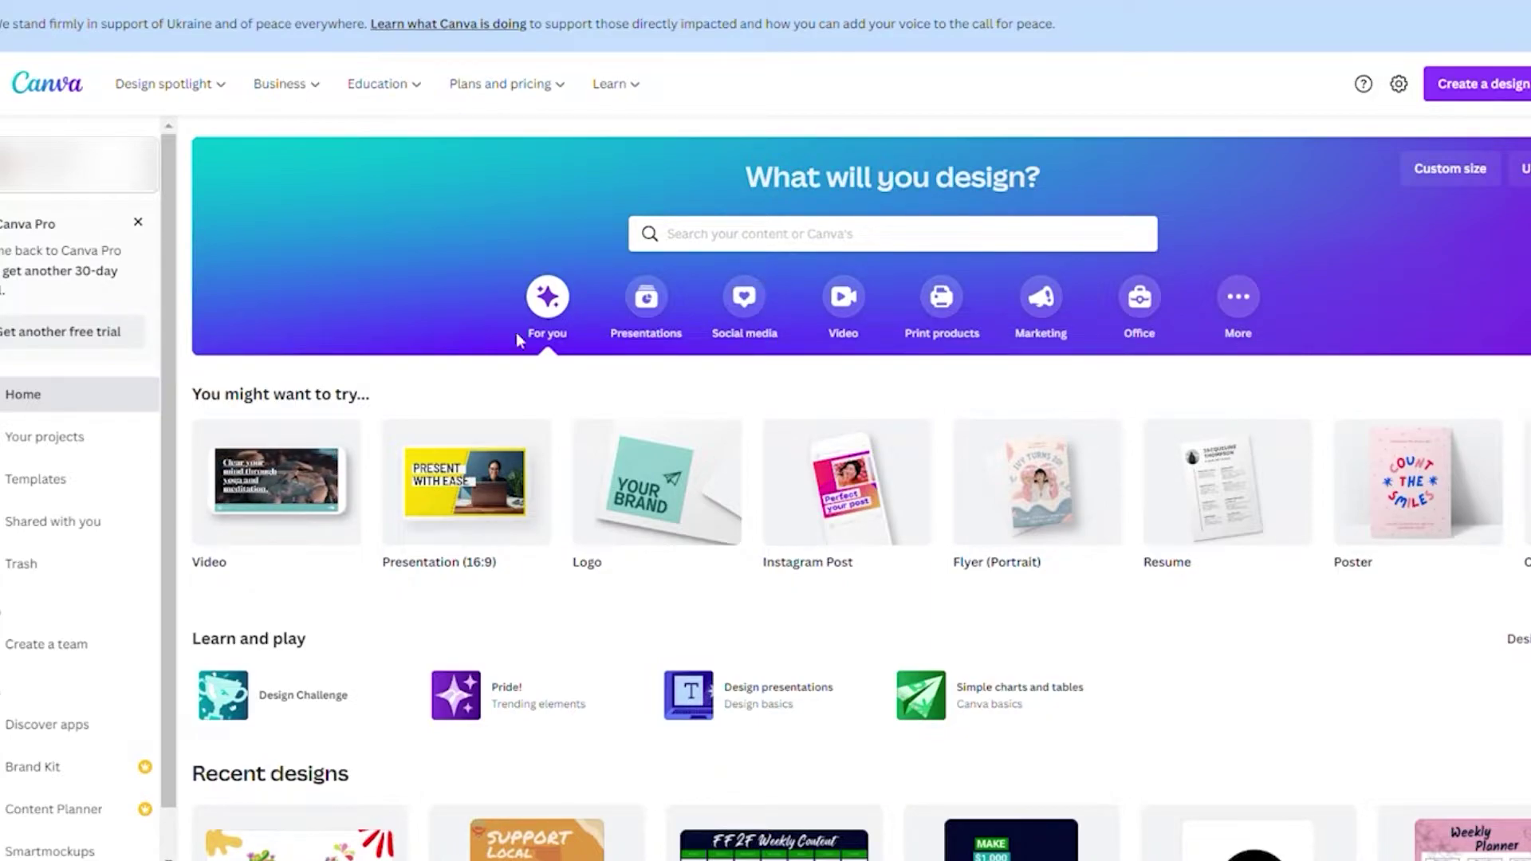
left_click(869, 237)
type("vide")
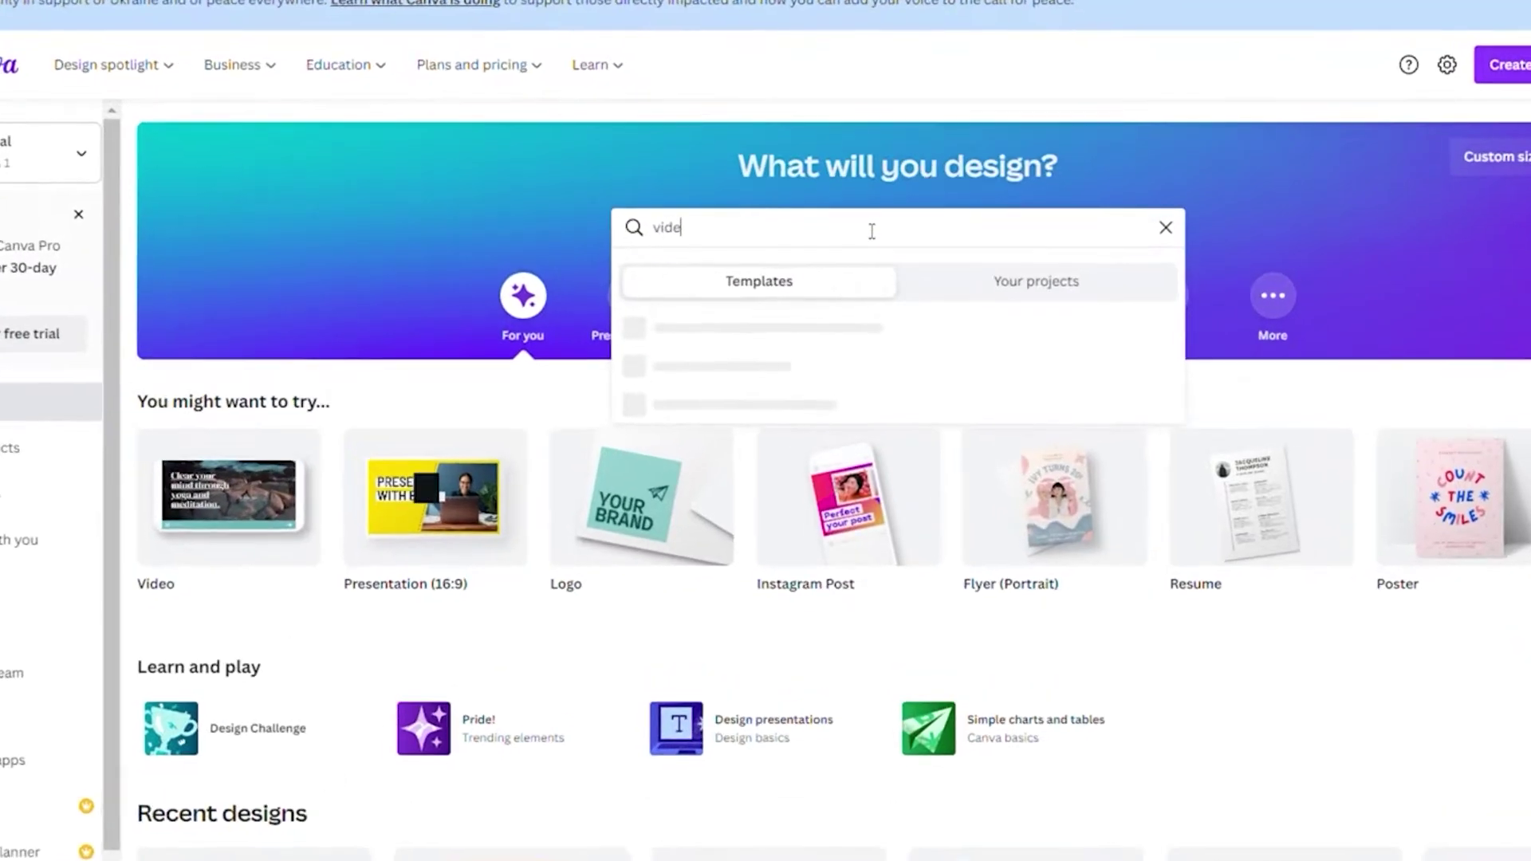
type("o")
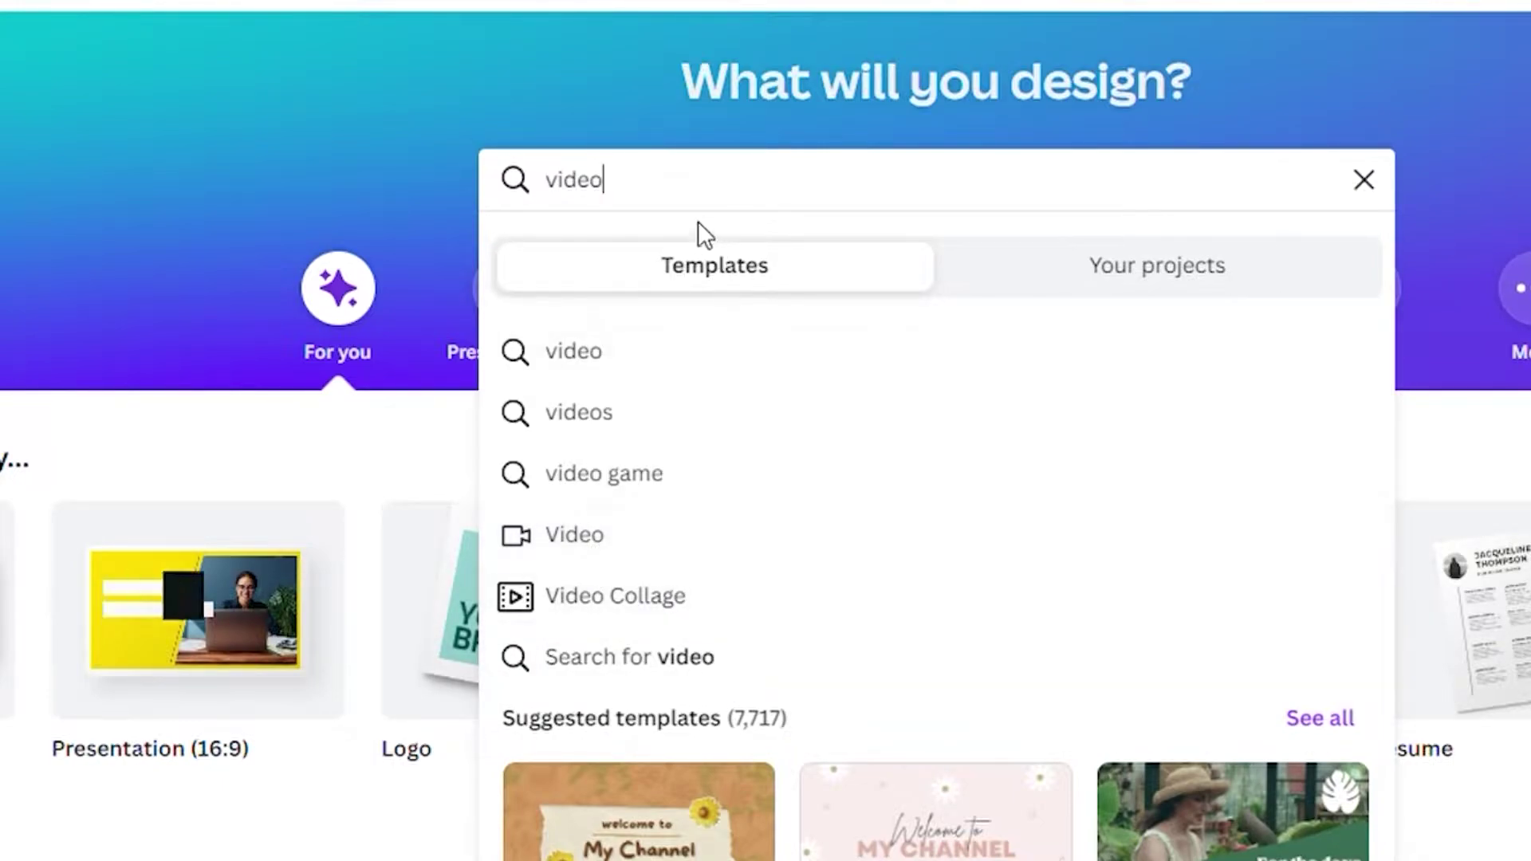
key("ctrl+a")
type("tik")
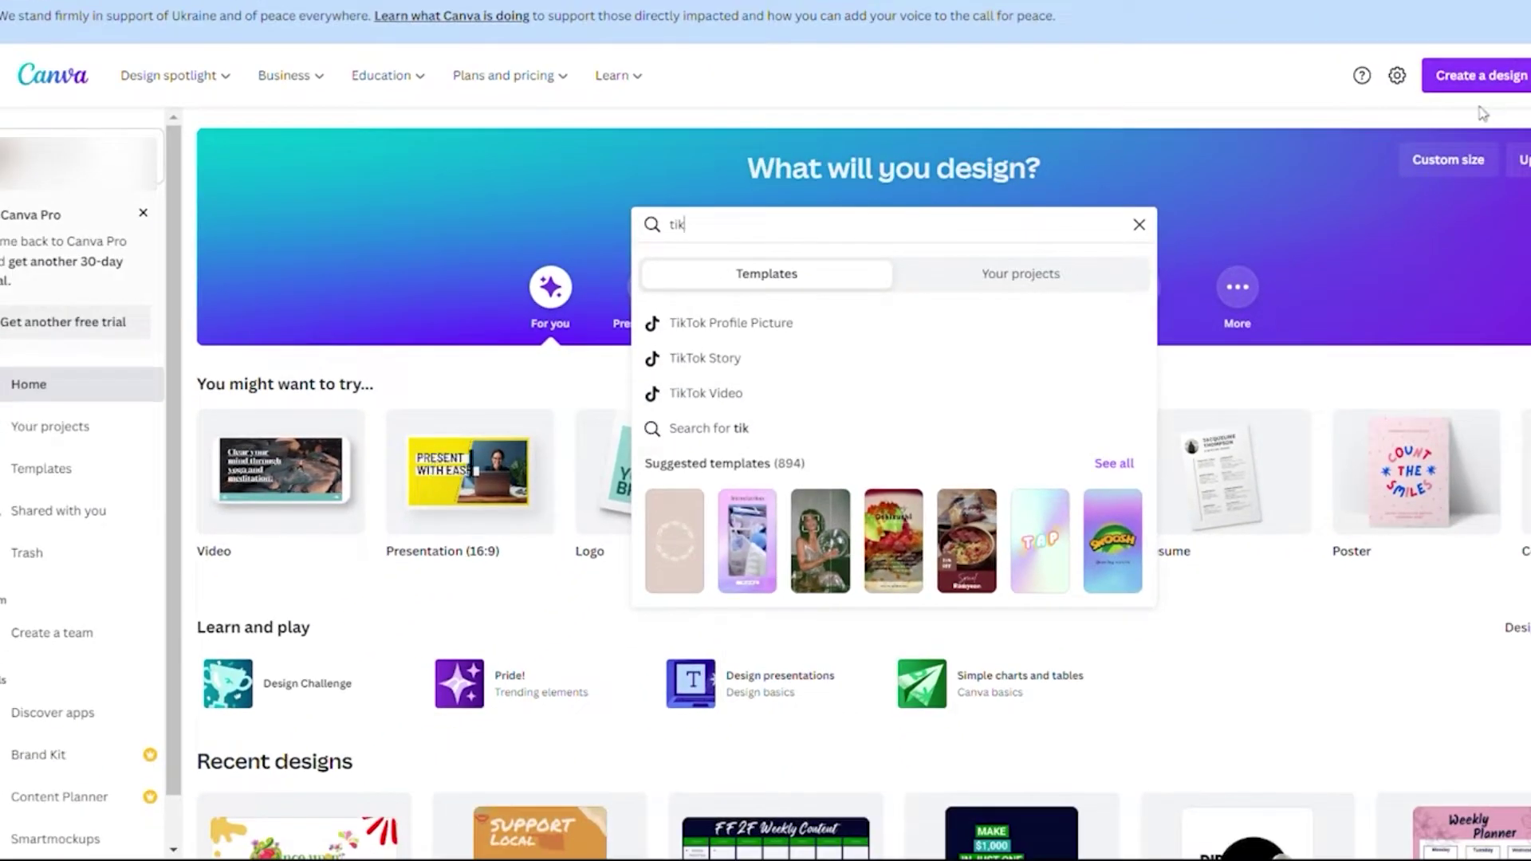
Step: Open the custom size options for a new design and set the unit to inches
left_click(1471, 80)
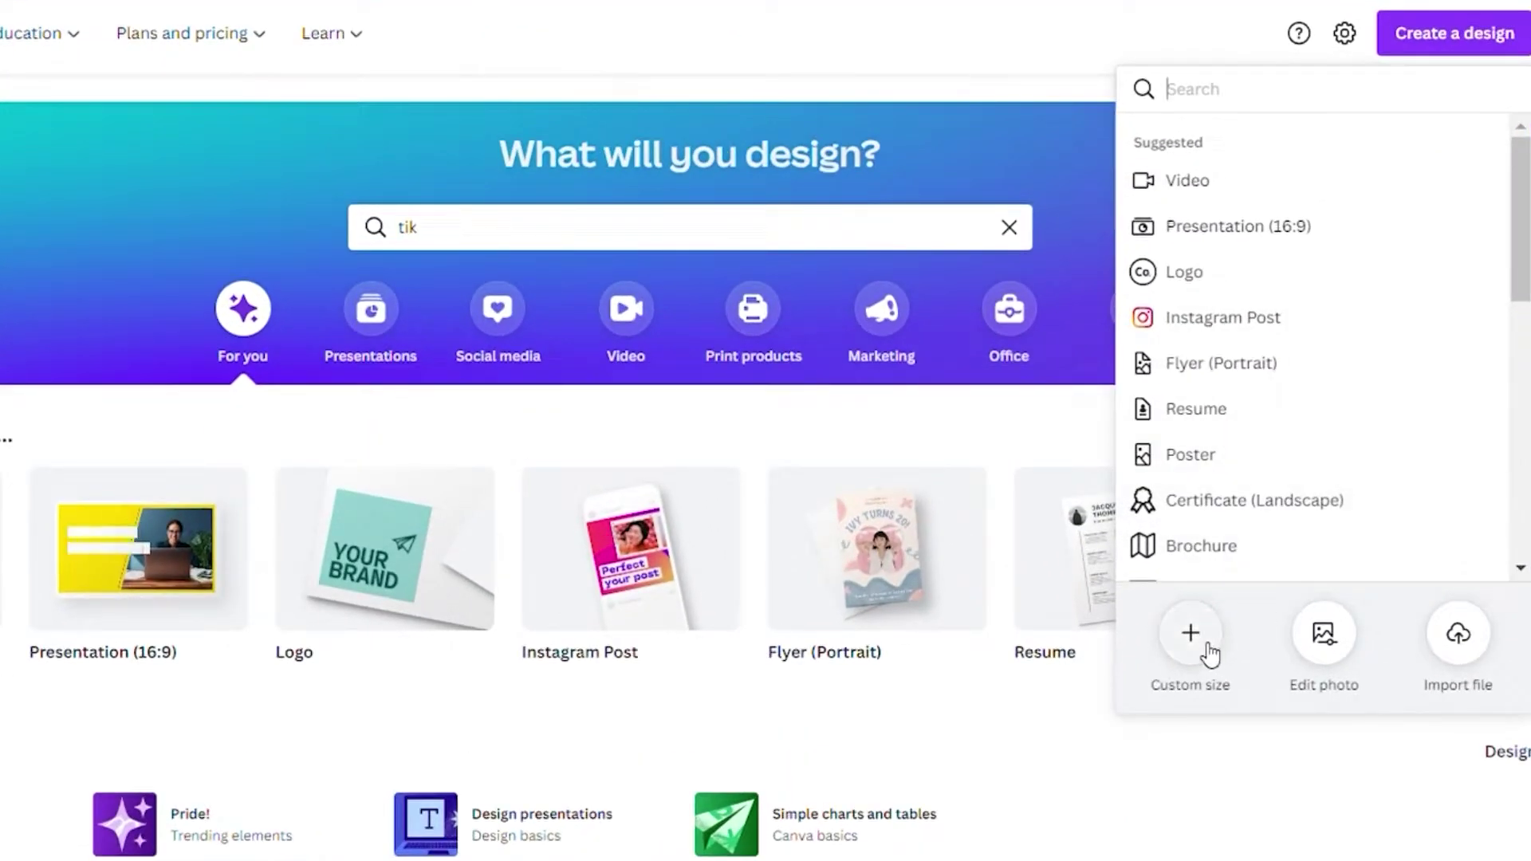
left_click(1191, 638)
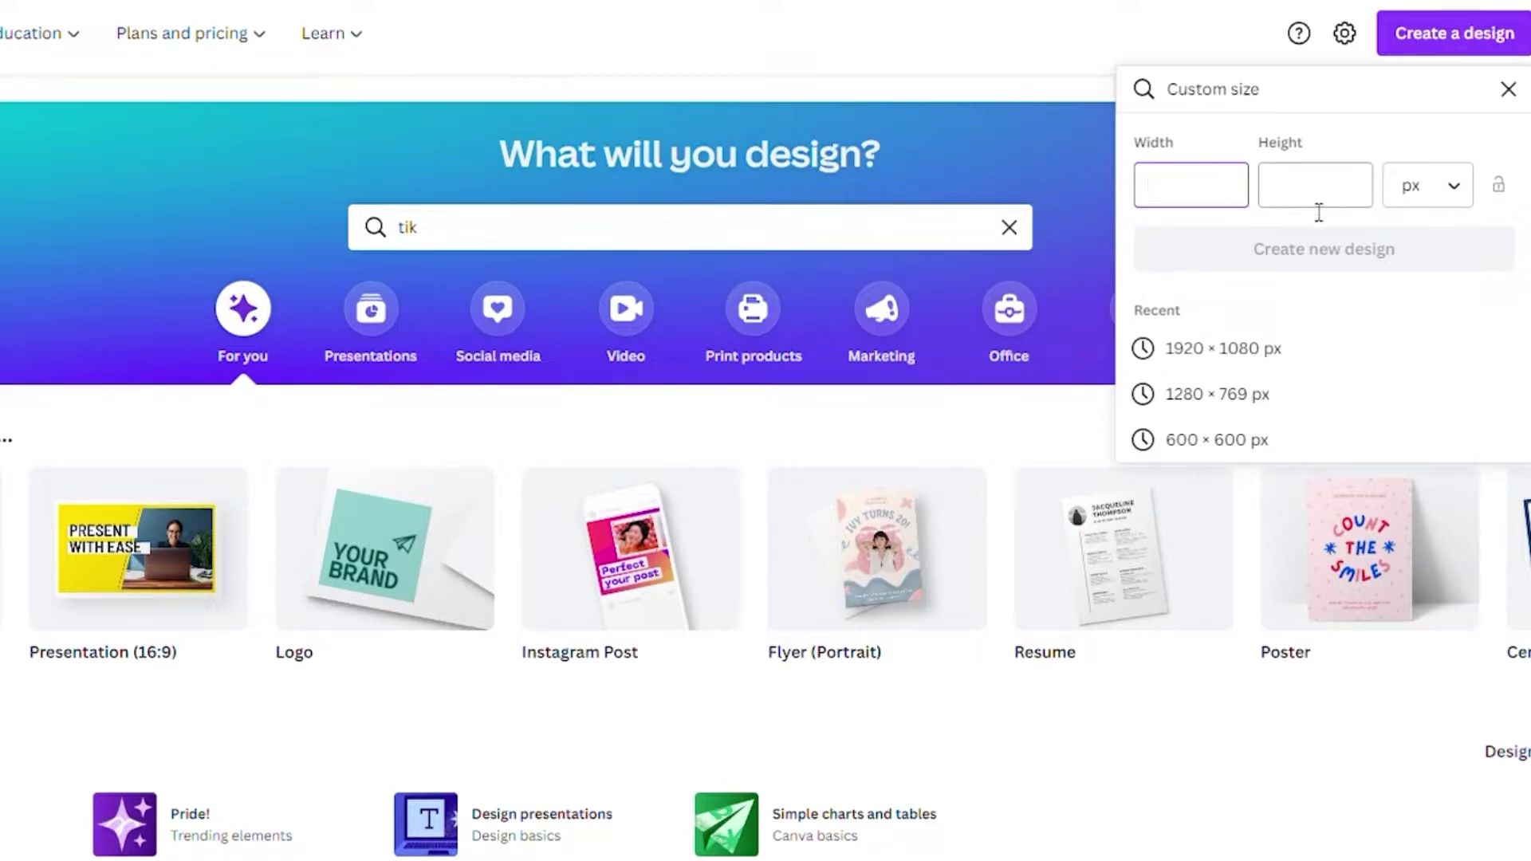
left_click(1328, 197)
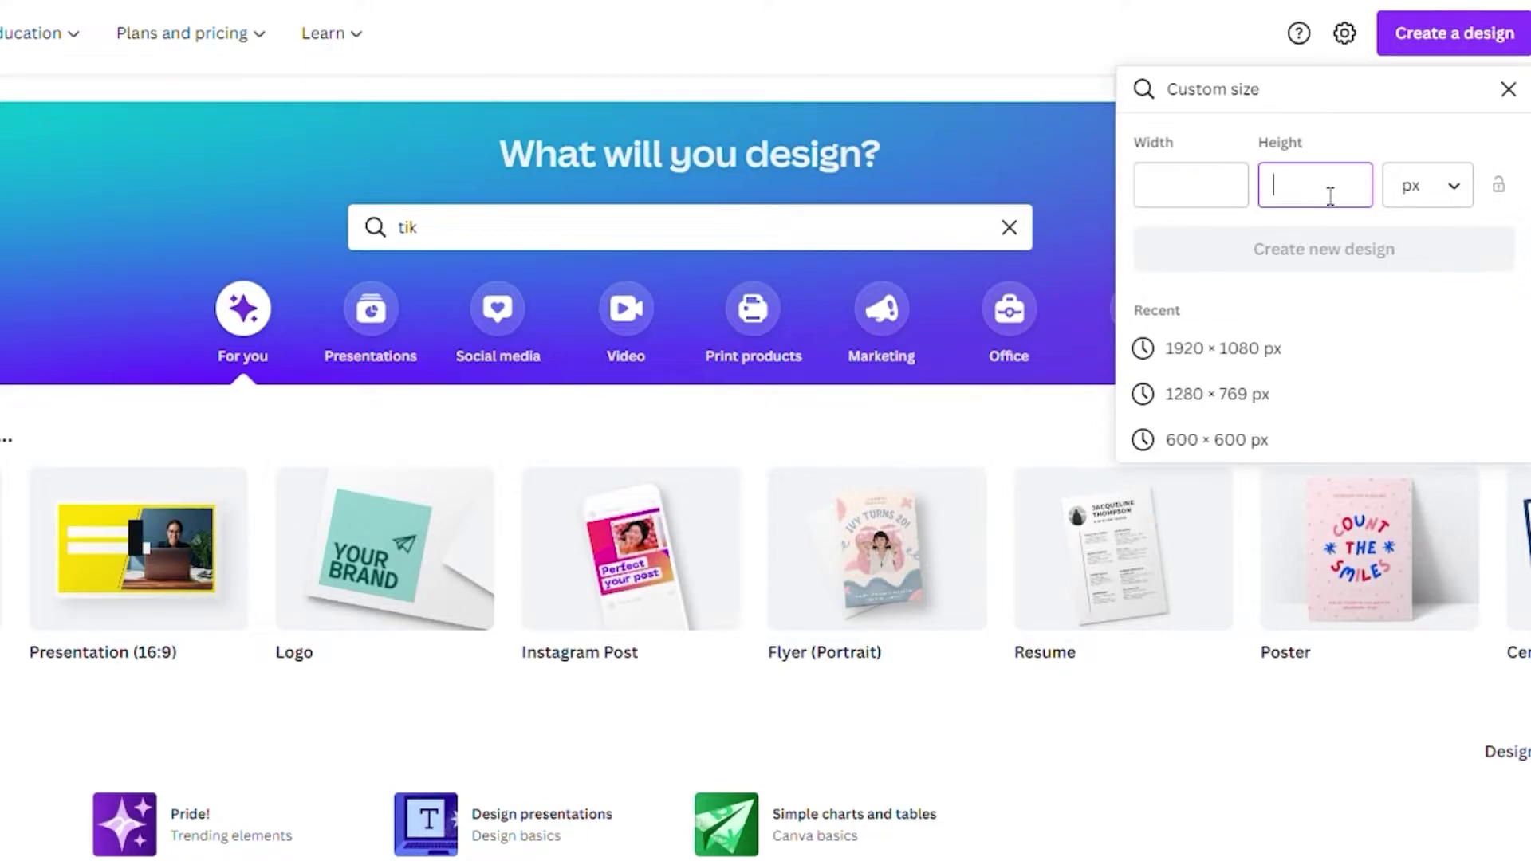
left_click(1453, 200)
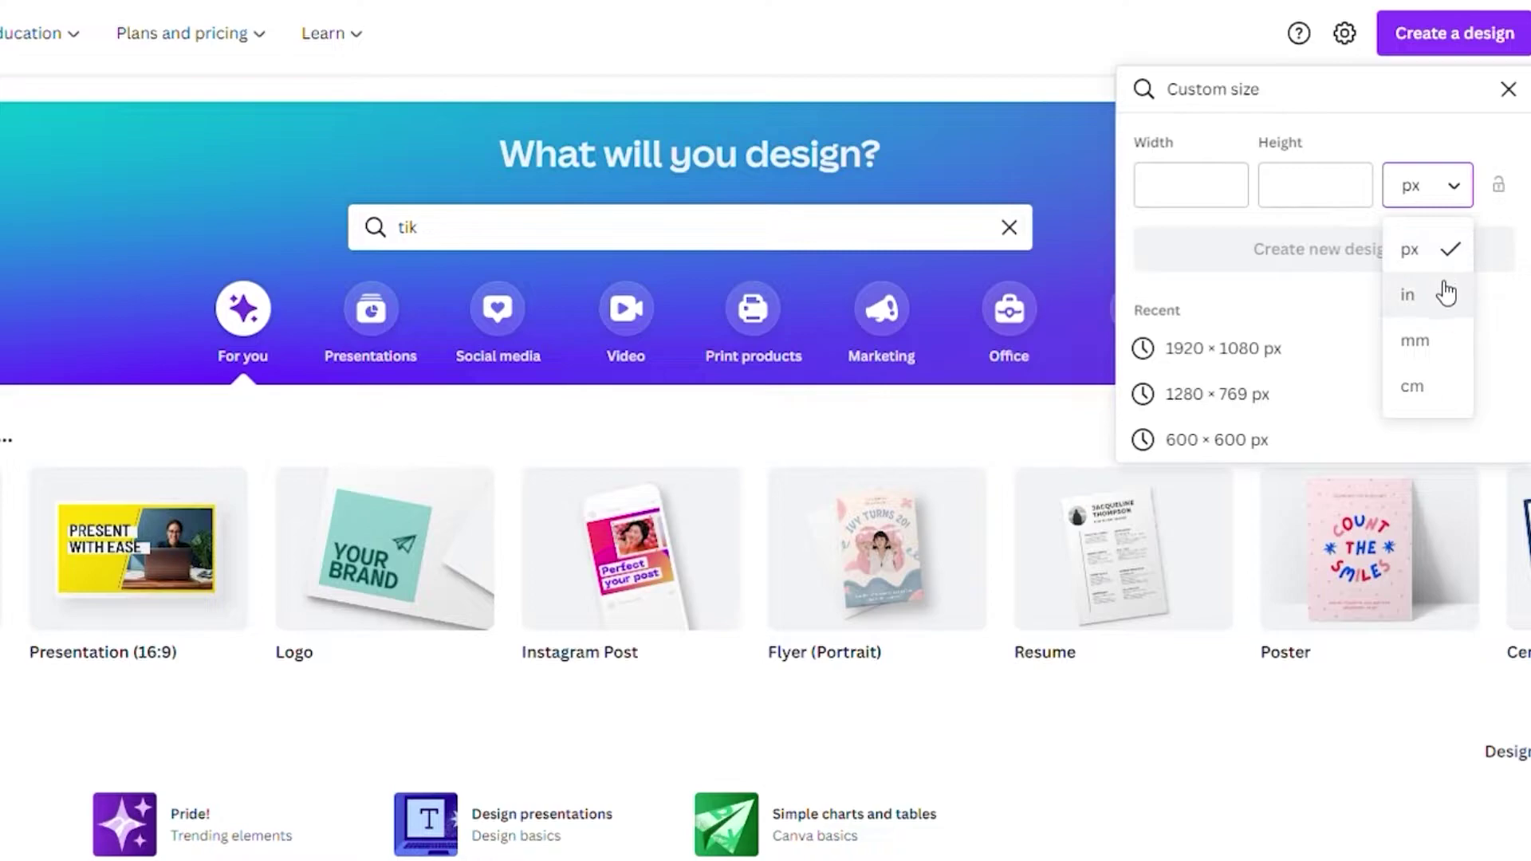
left_click(1447, 294)
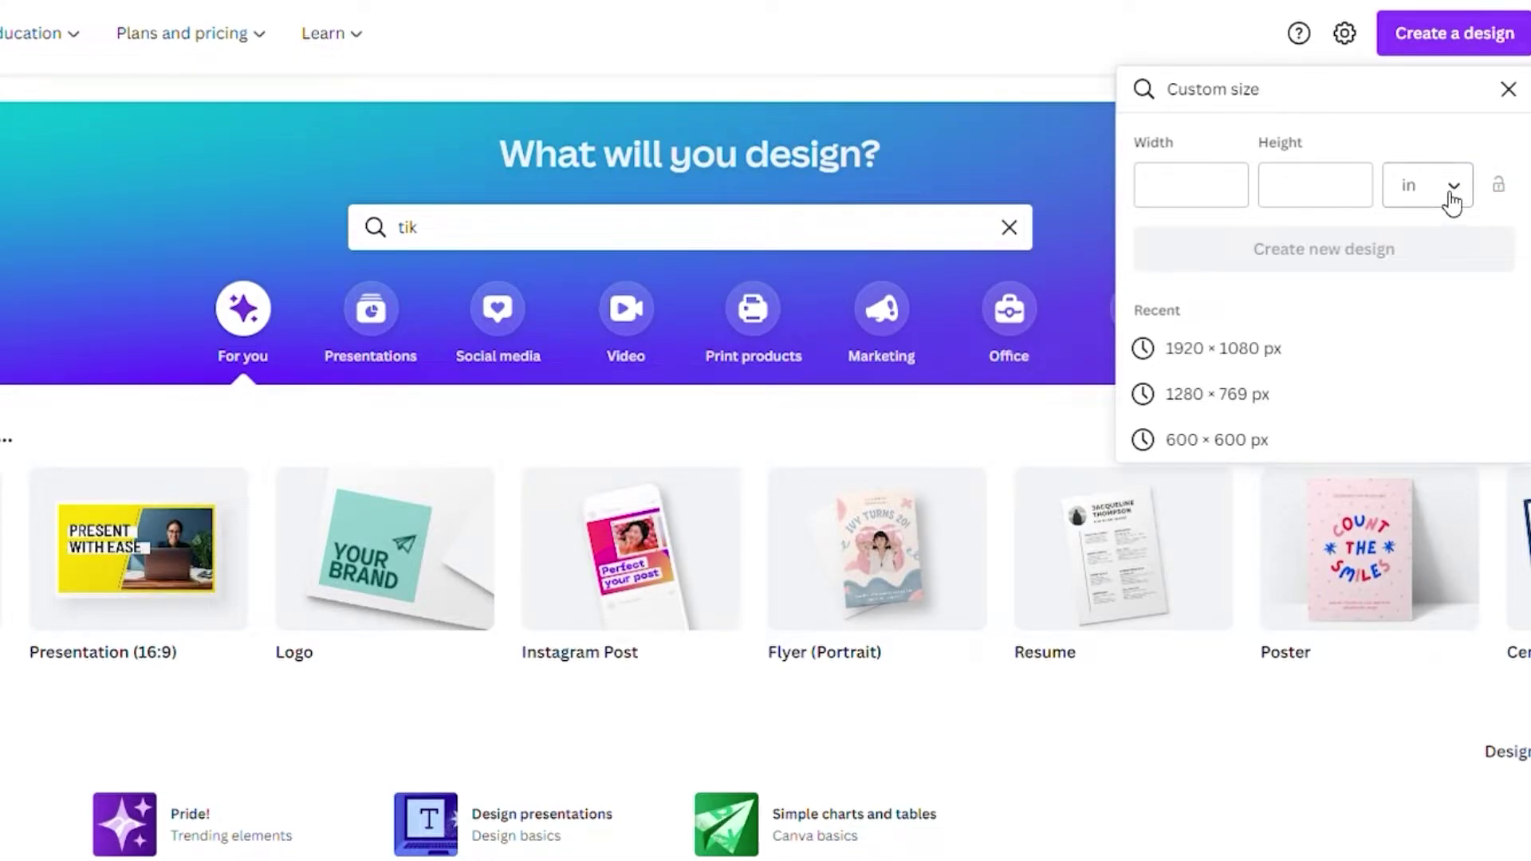
Step: Search the design types for "video" and create a blank 1920 × 1080 px Video design
triple_click(1334, 102)
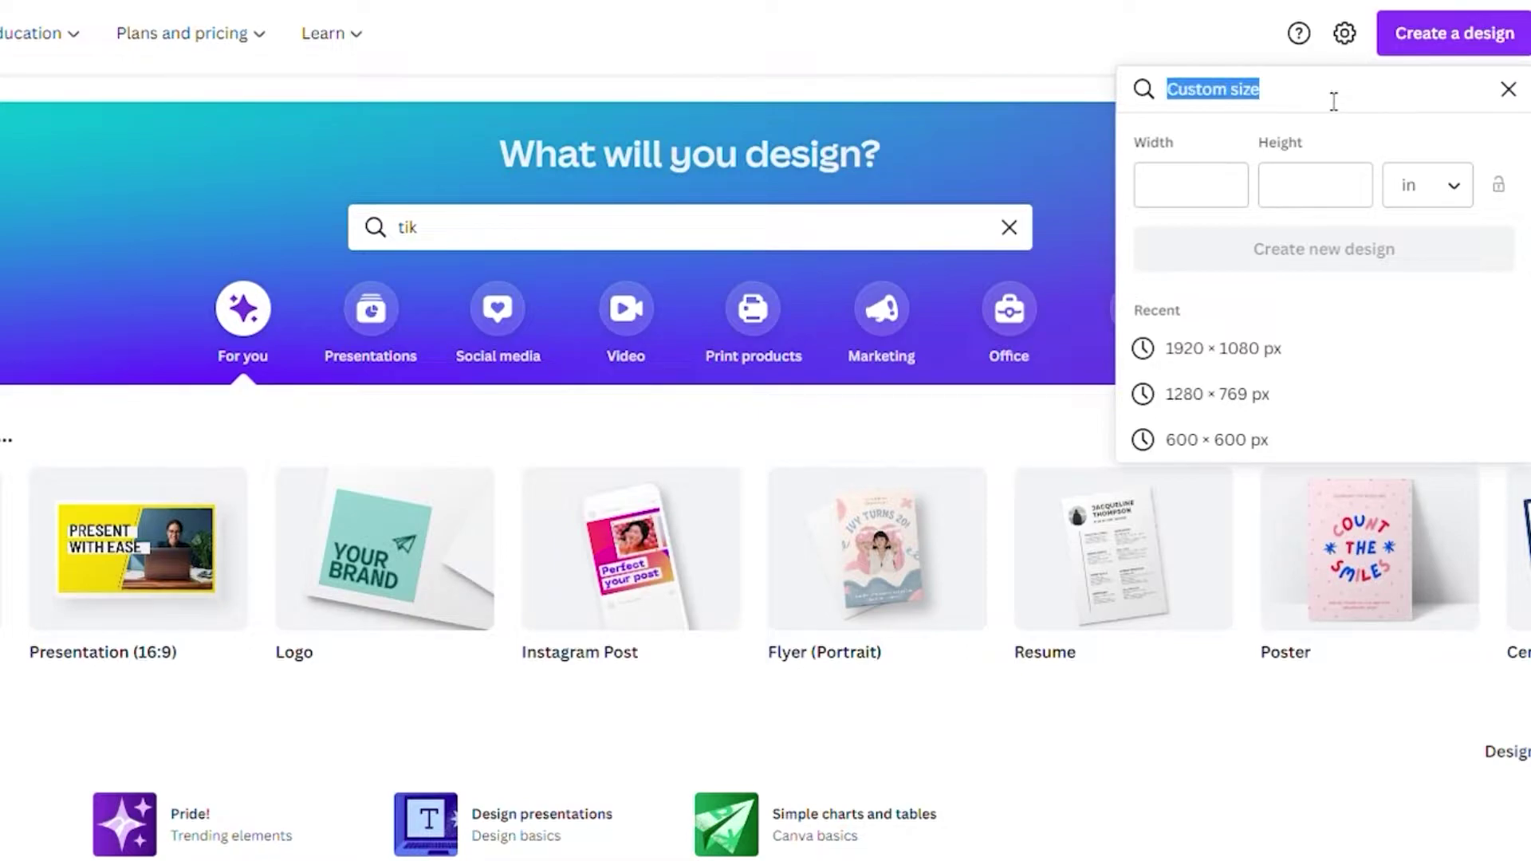
type("vide")
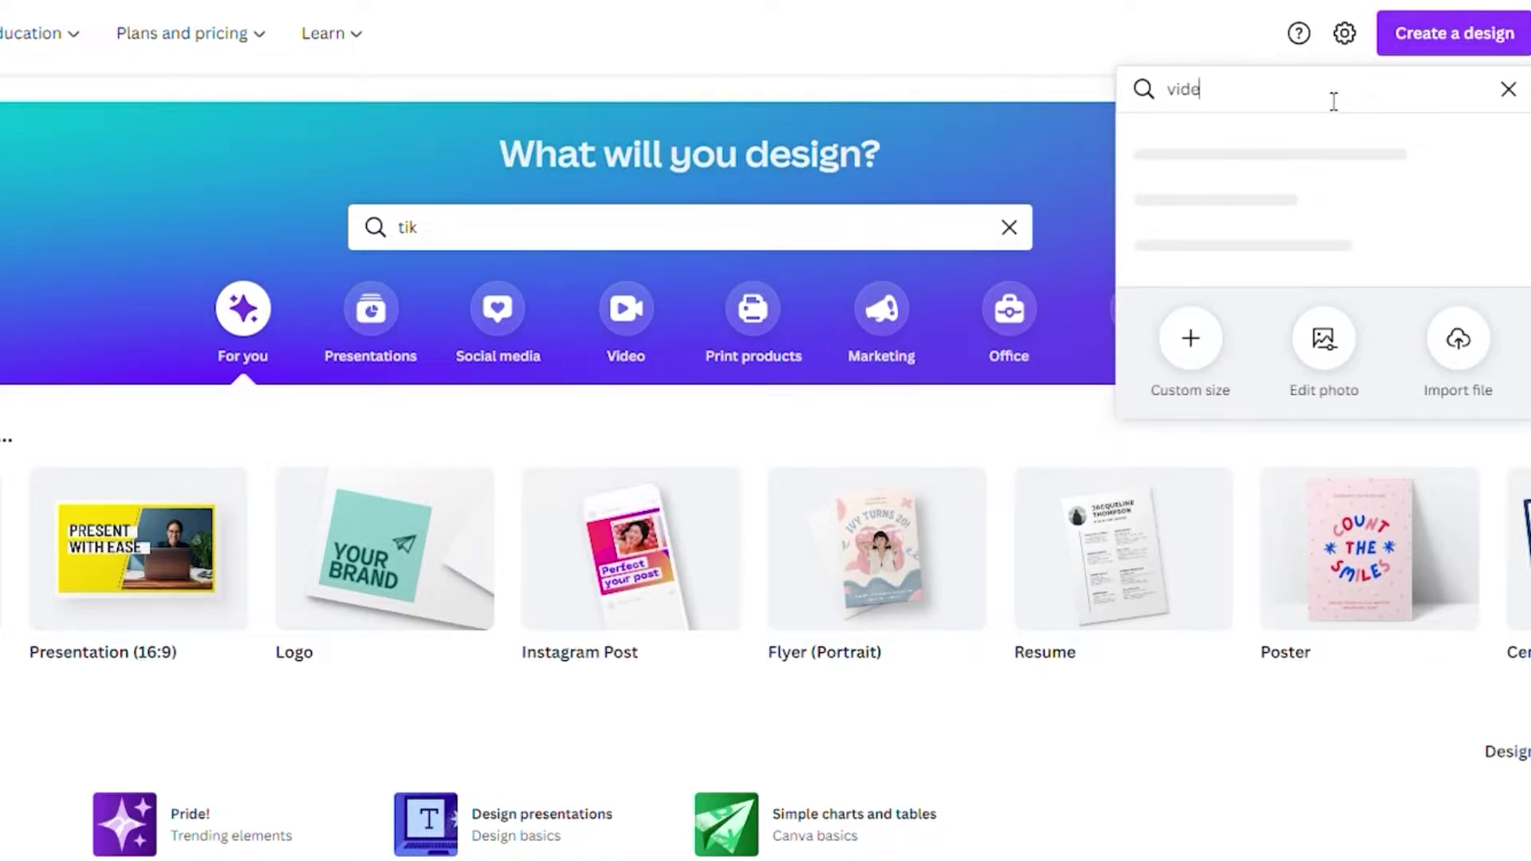
type("o")
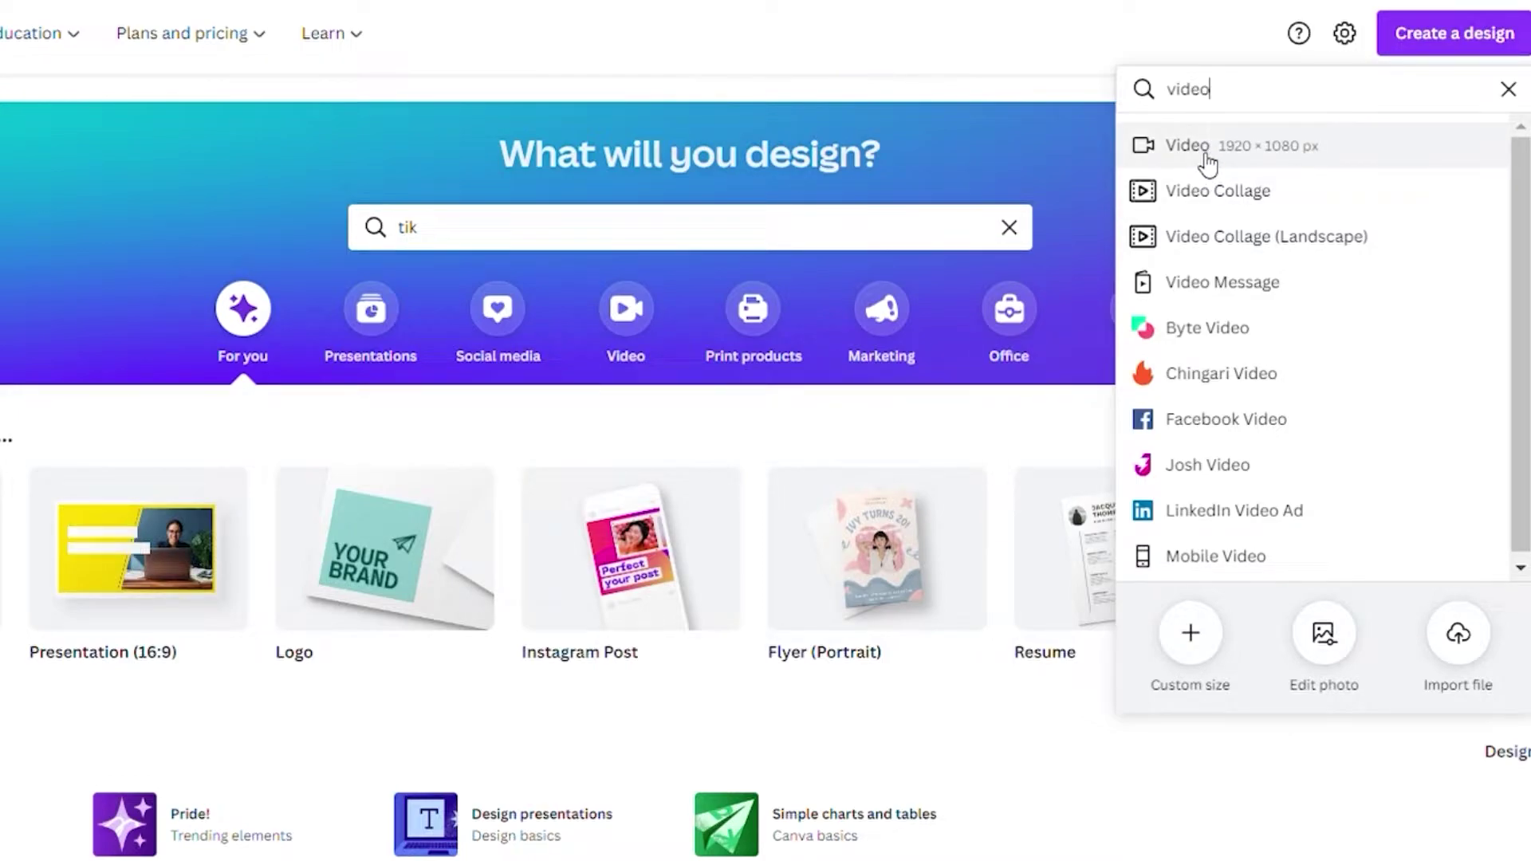
left_click(1206, 160)
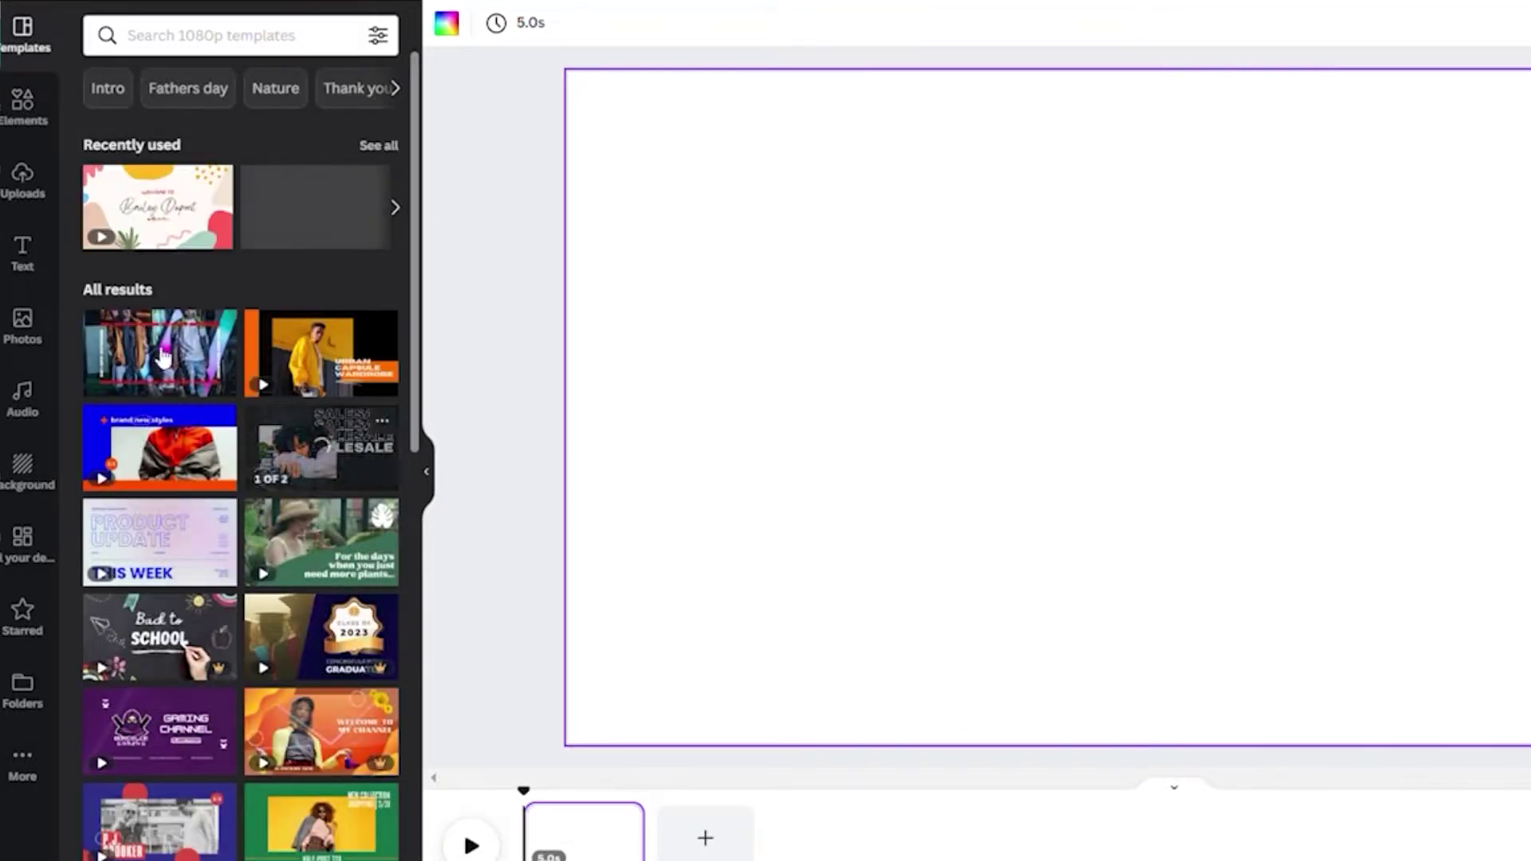
Step: Preview the 1080p video templates and search them for "freelance", clearing the search and hiding the template list when done
mouse_move(305, 382)
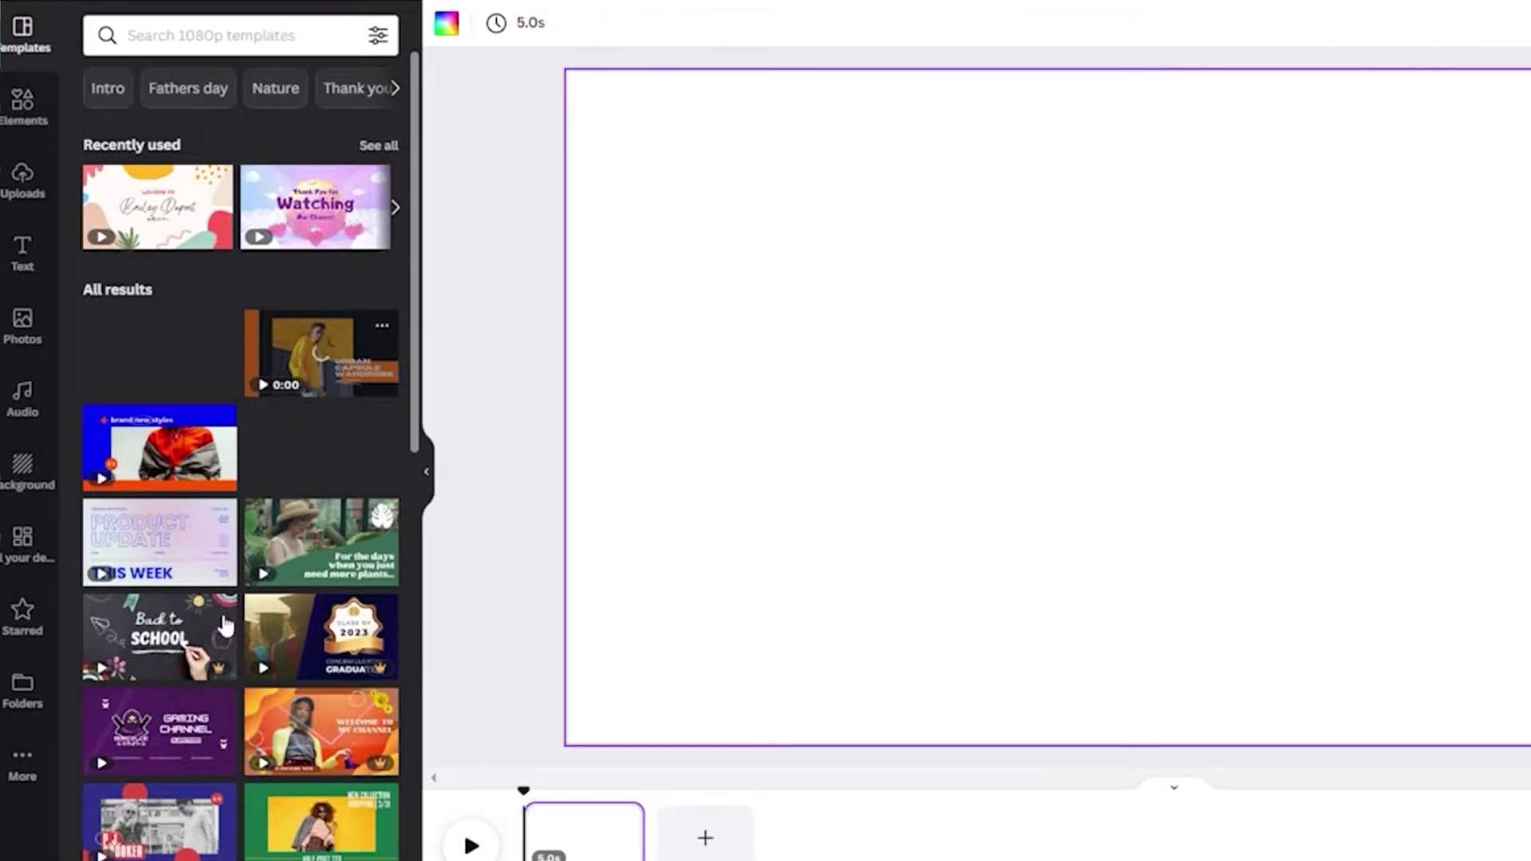
scroll(391, 636, "down", 2)
scroll(200, 625, "up", 2)
mouse_move(137, 465)
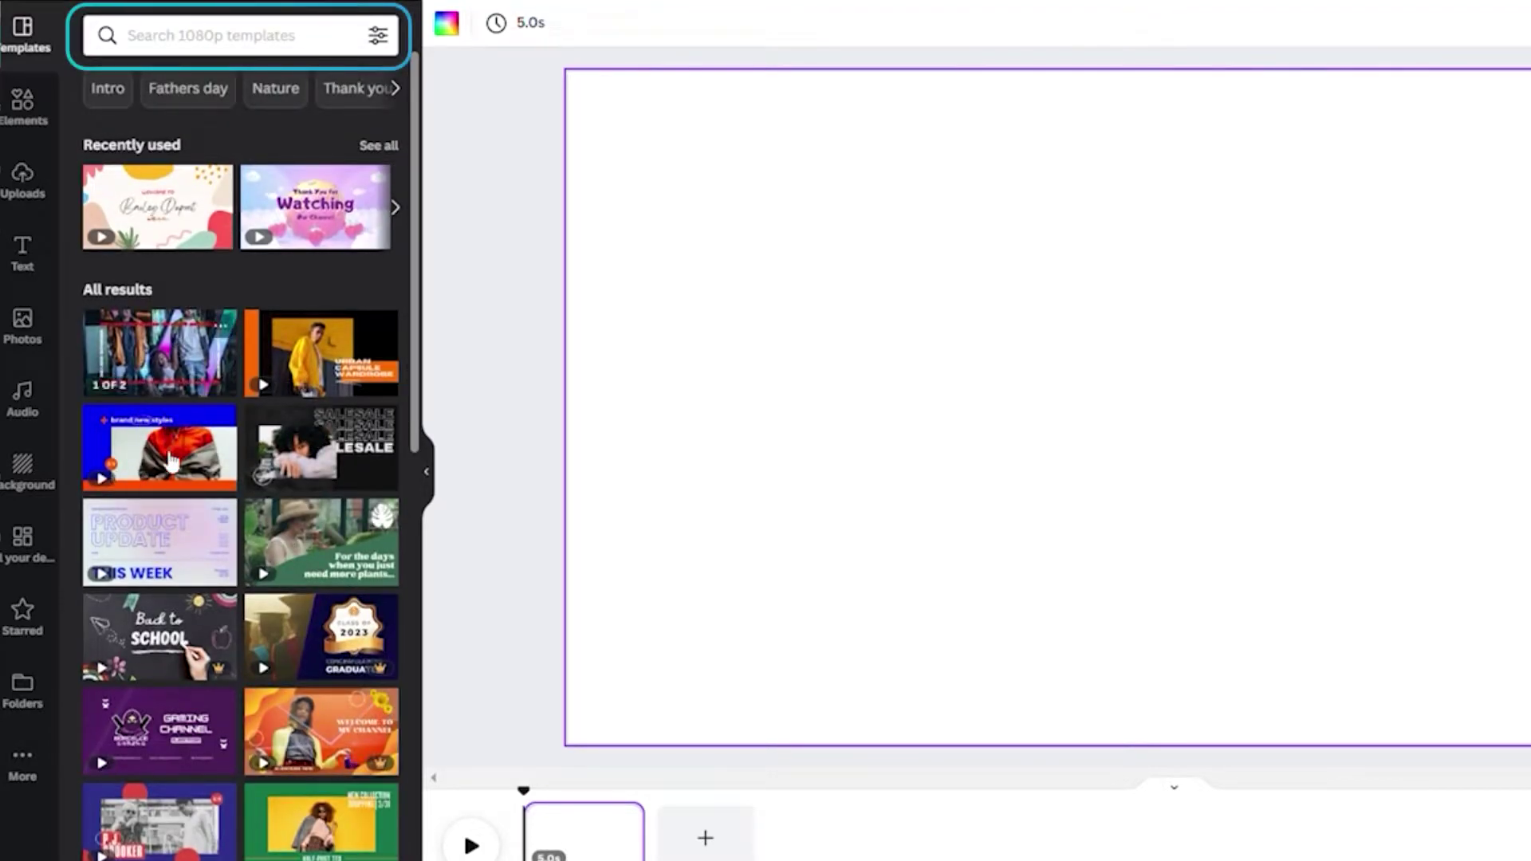
left_click(221, 45)
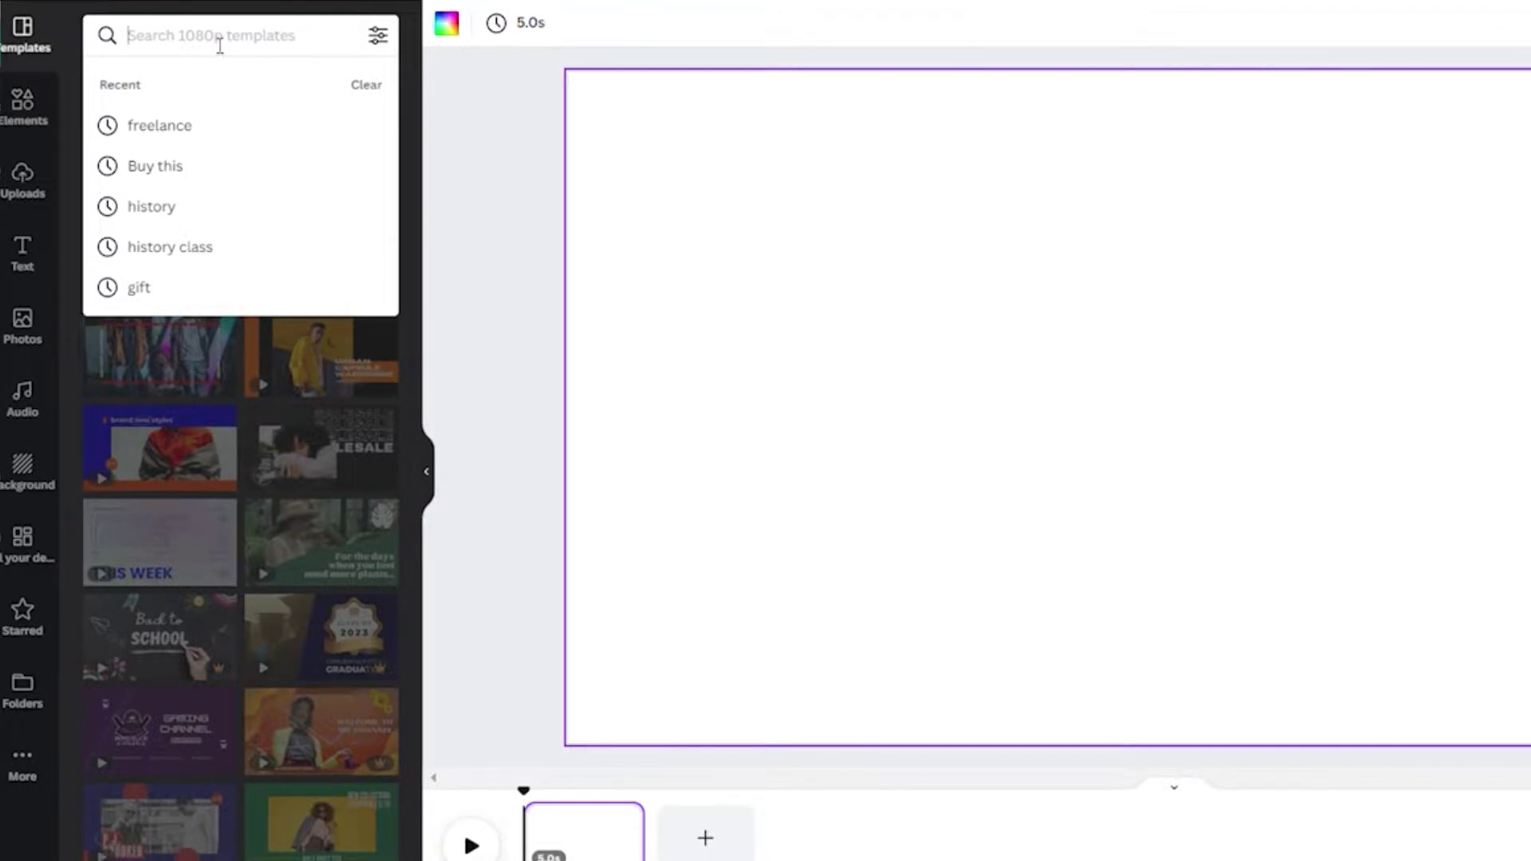
type("fre")
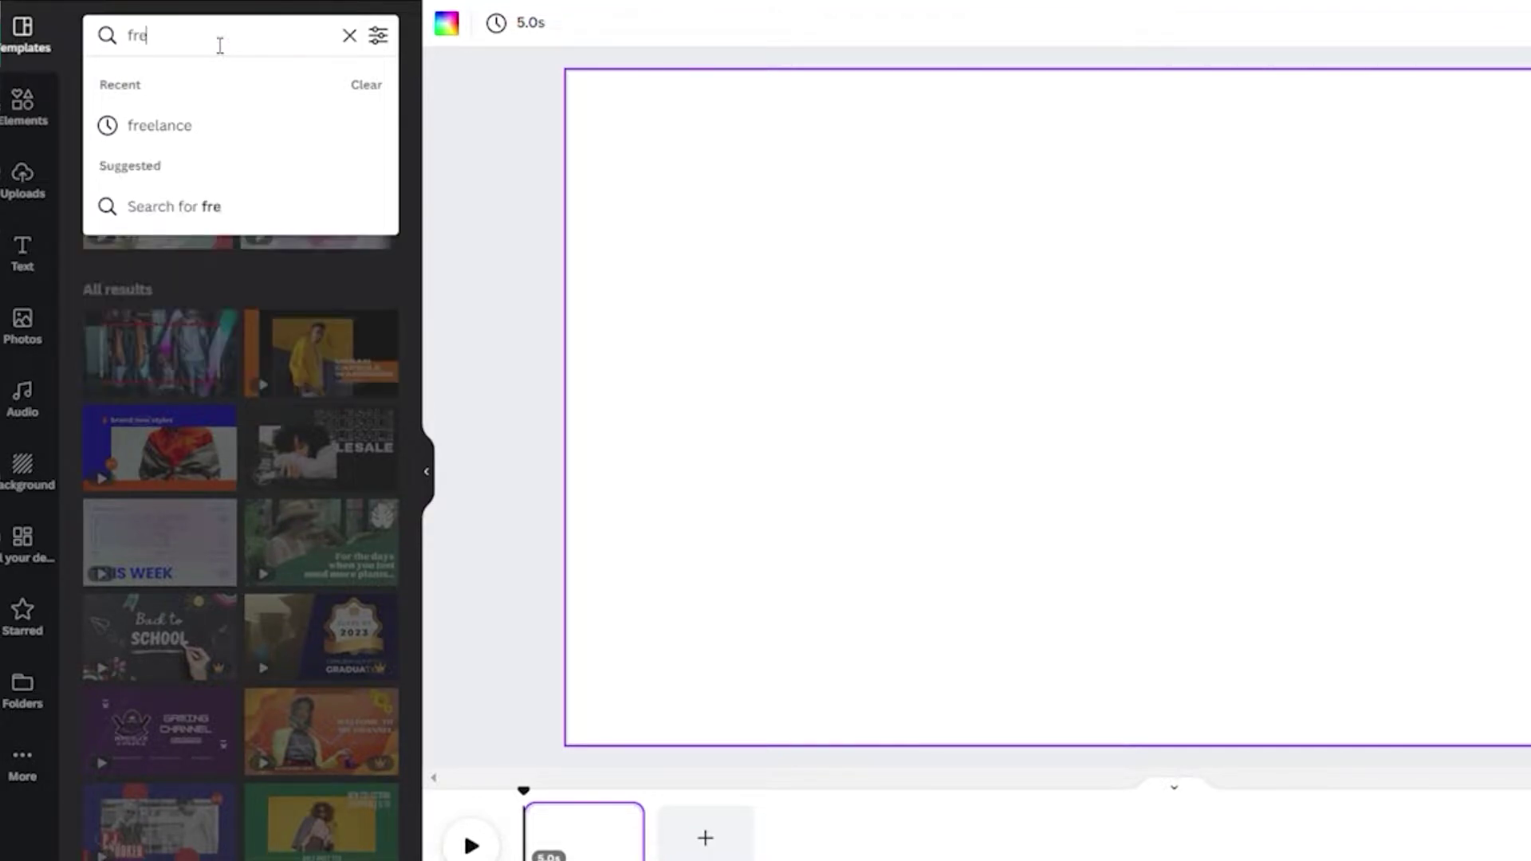
type("elanc")
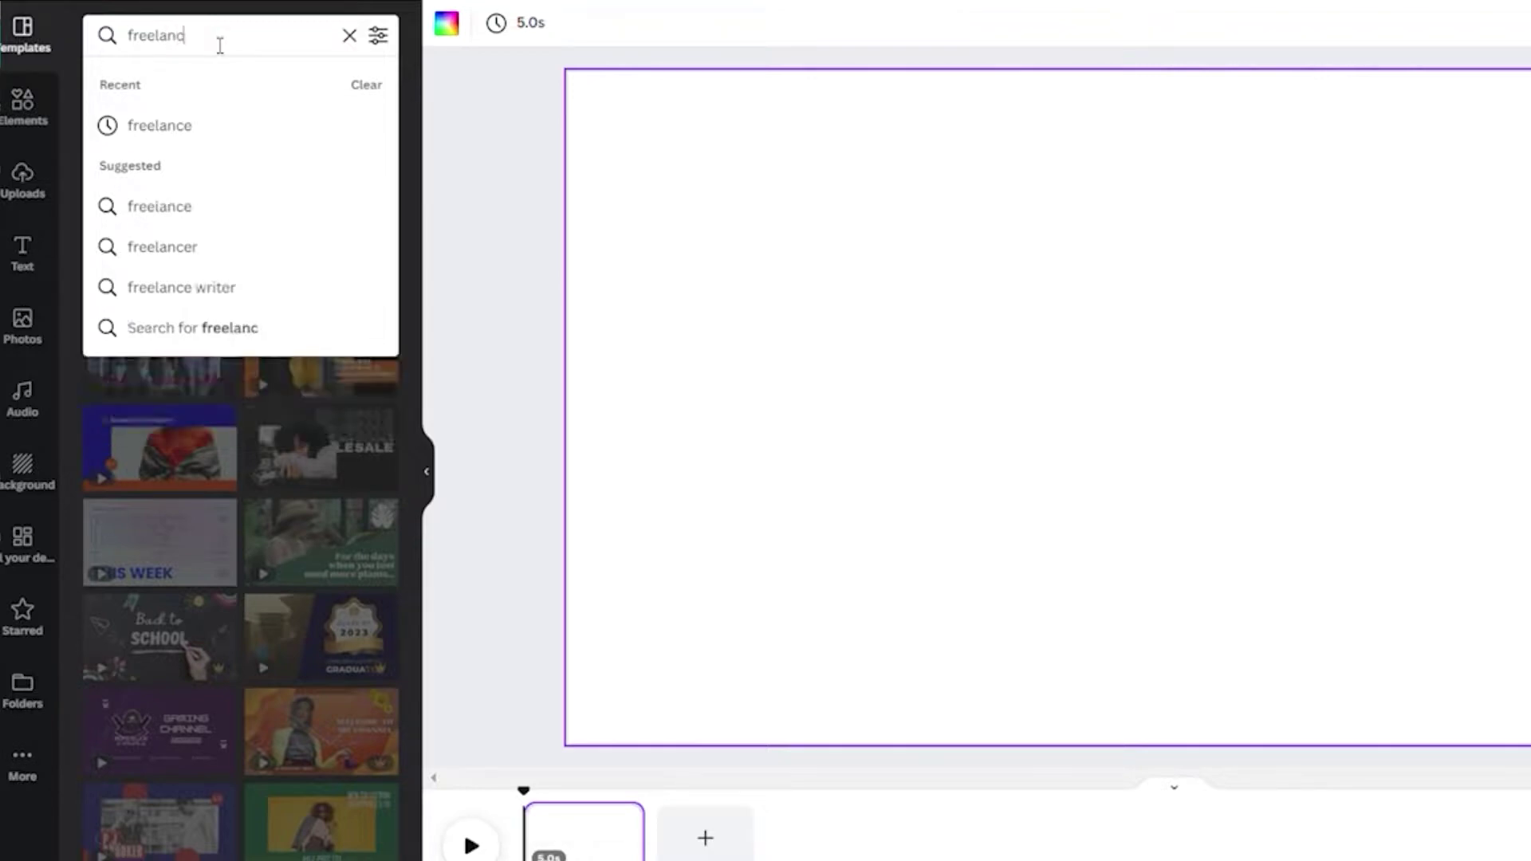
left_click(212, 126)
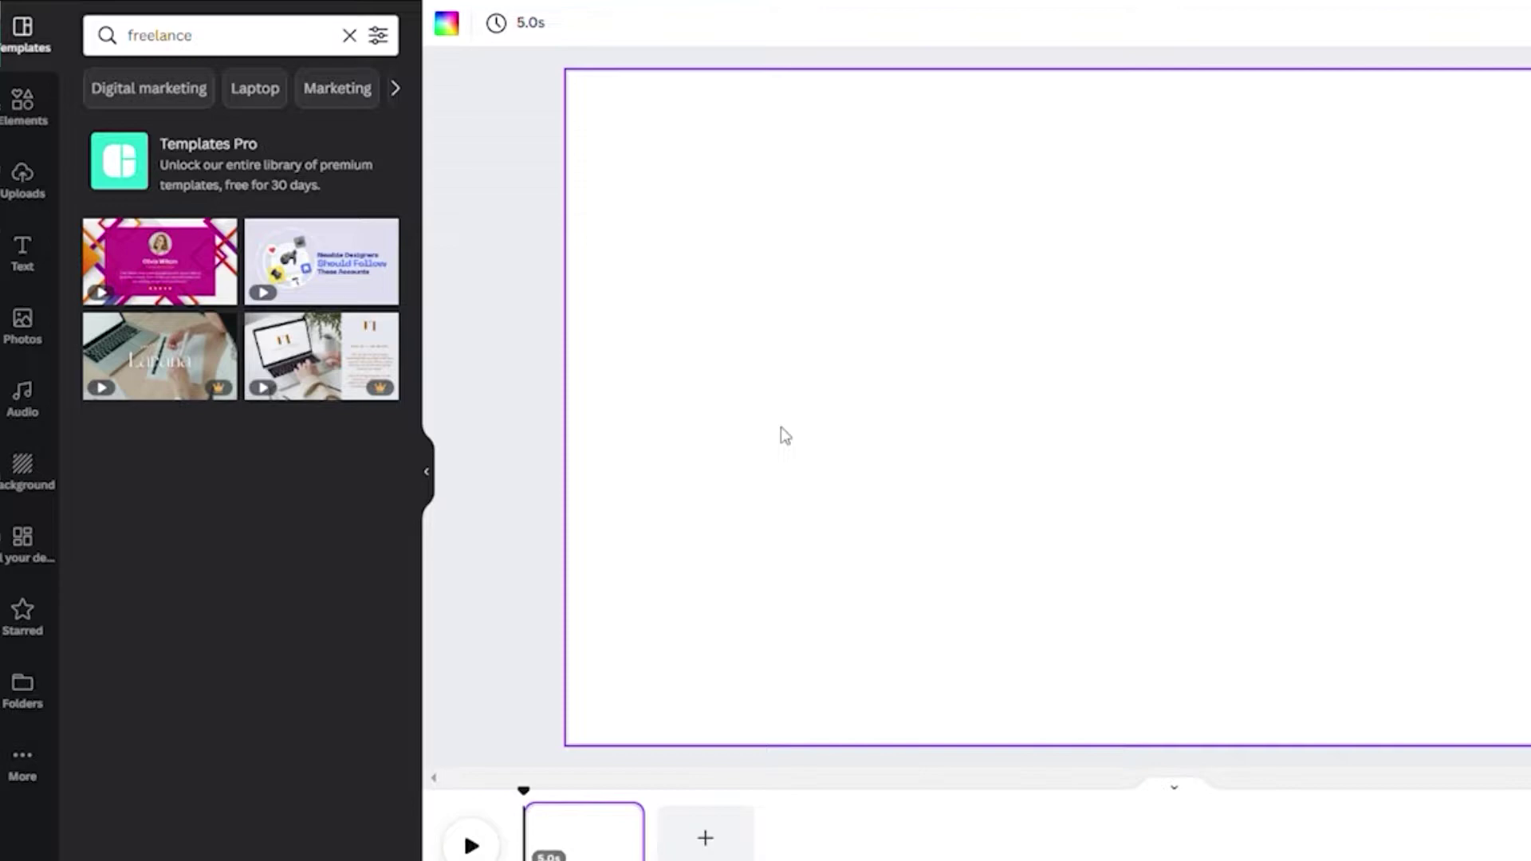
left_click(355, 37)
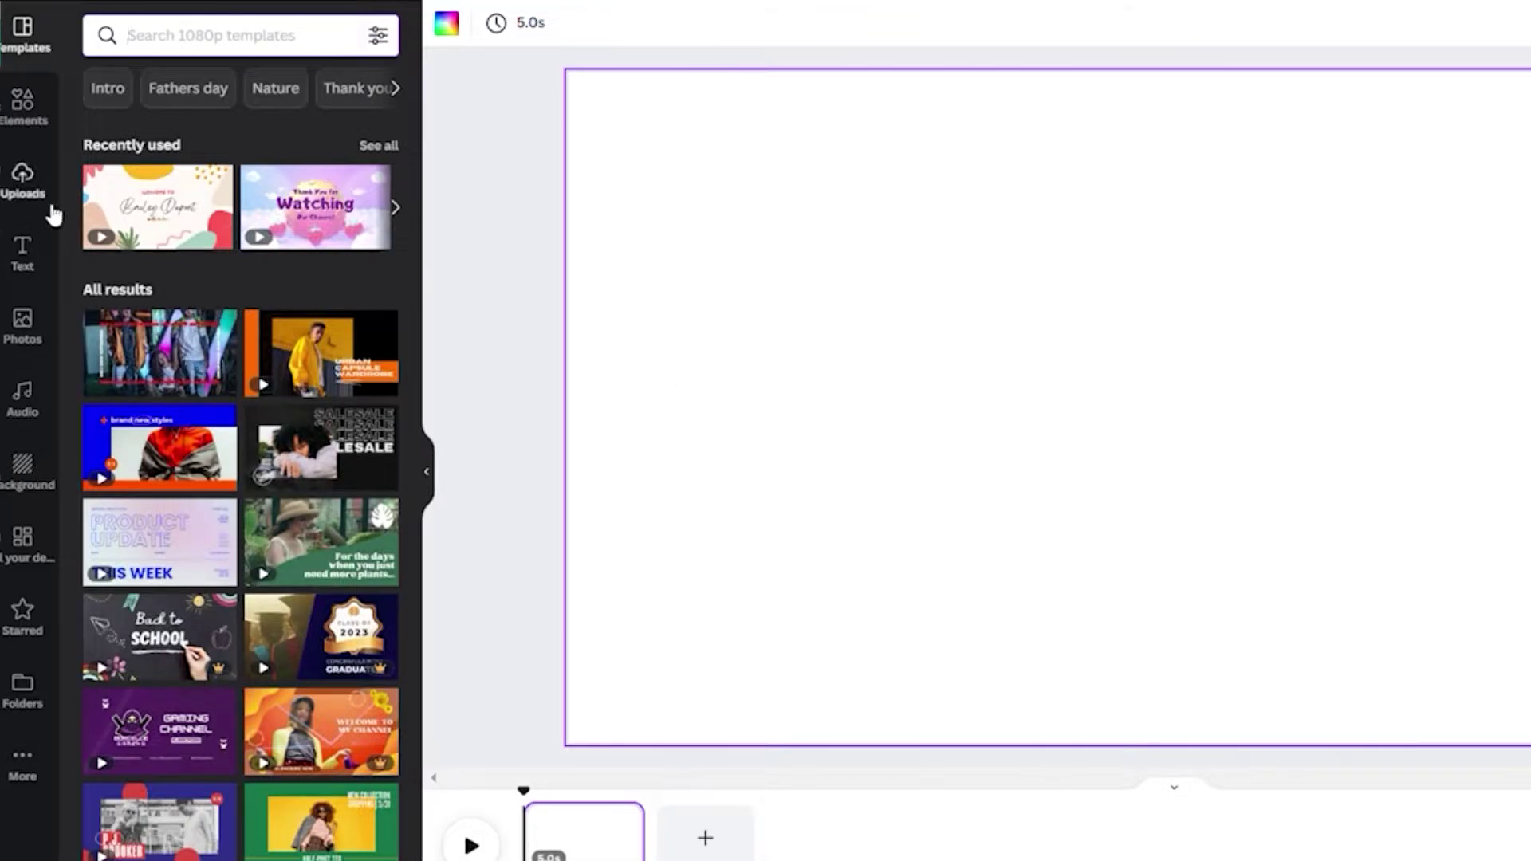
left_click(427, 471)
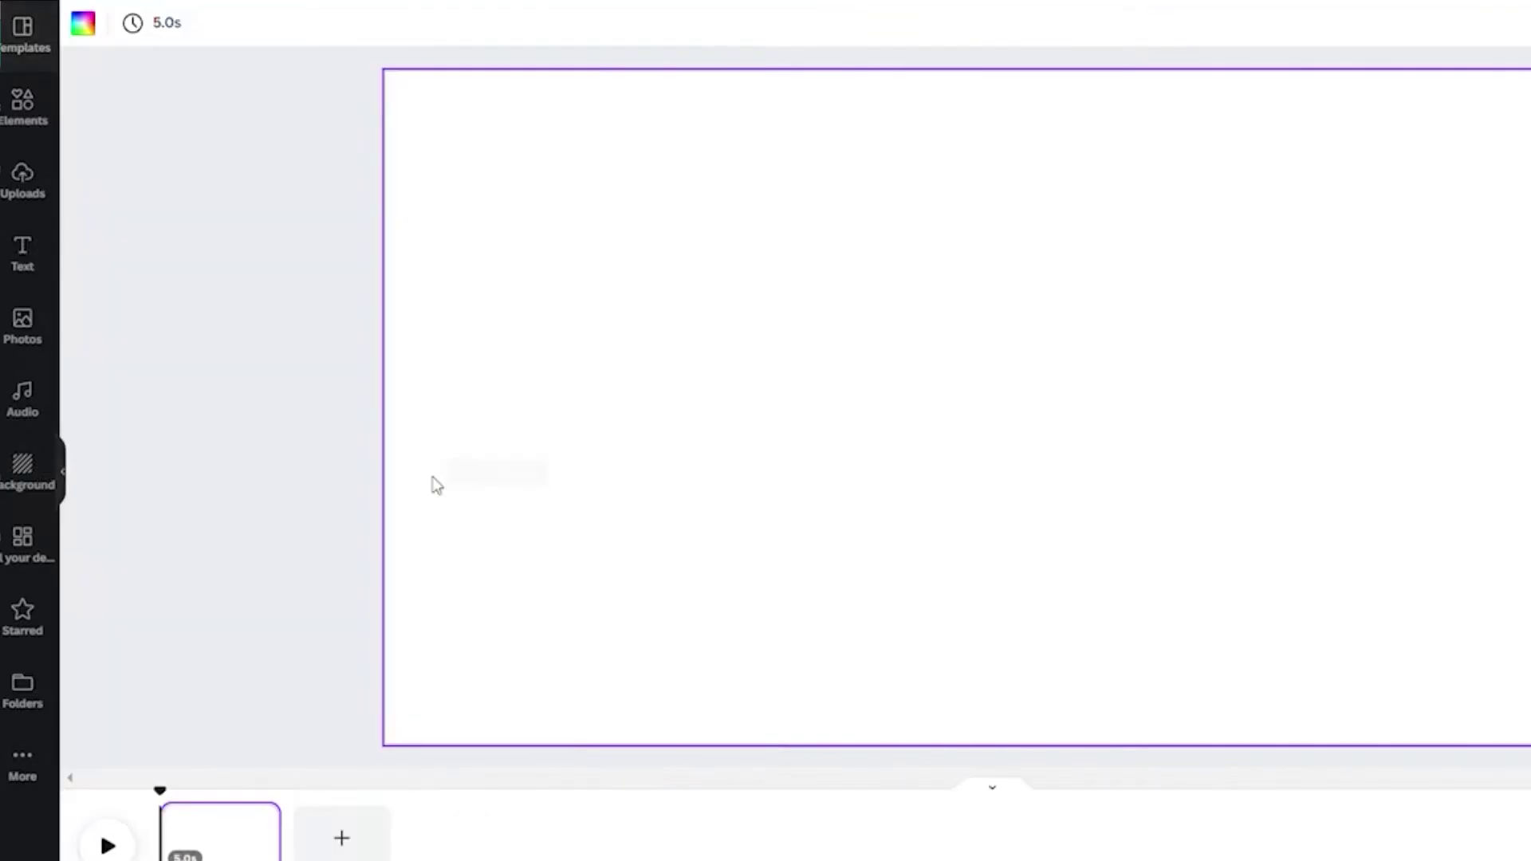
Step: Insert the uploaded 9.6 s desk video with the white keyboard and enlarge it to fill the page
left_click(30, 199)
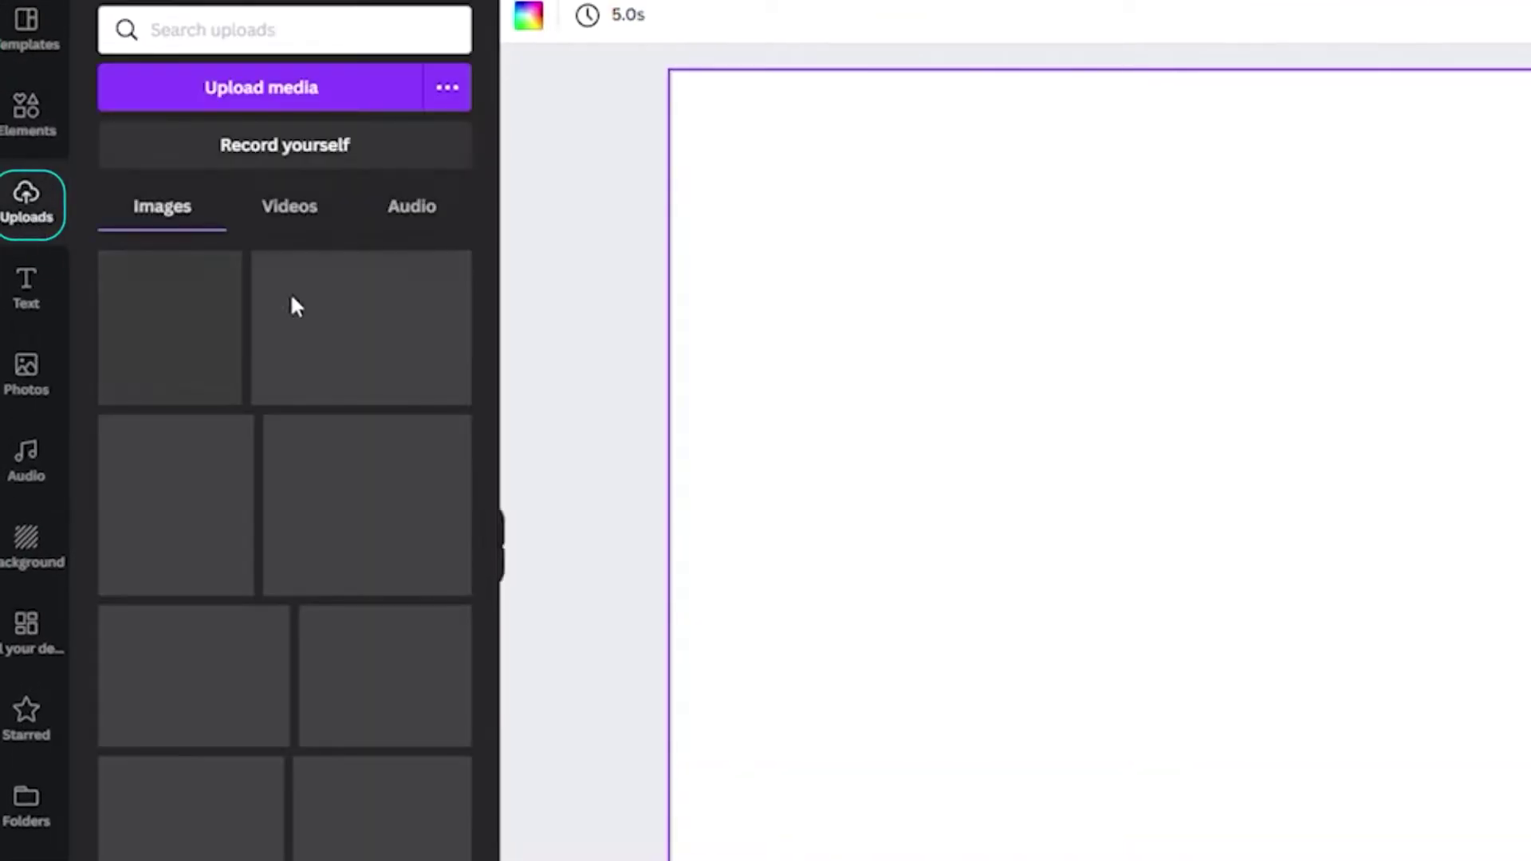
left_click(345, 101)
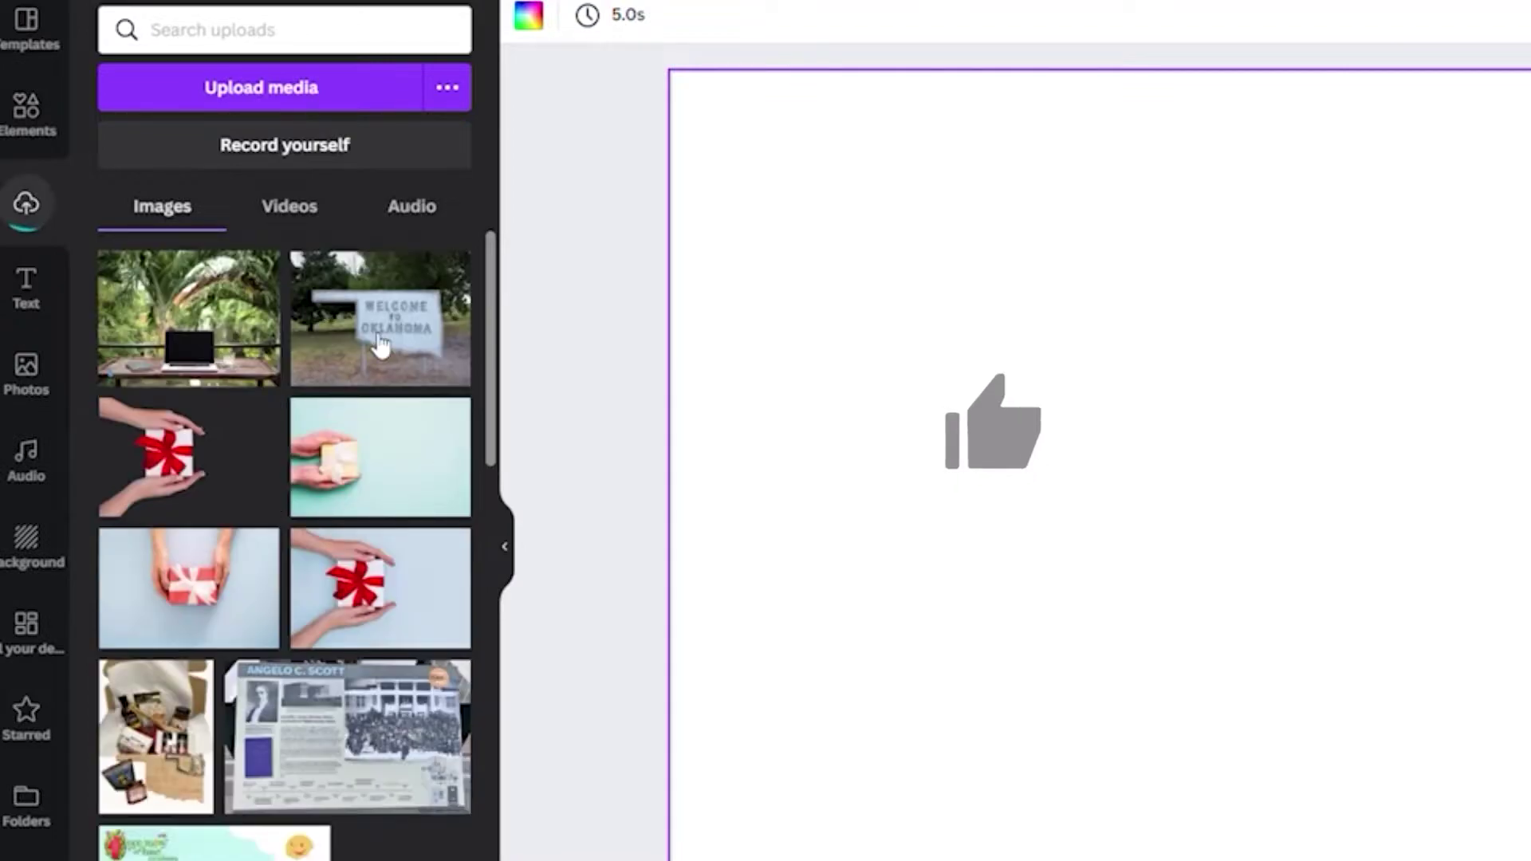
left_click(339, 217)
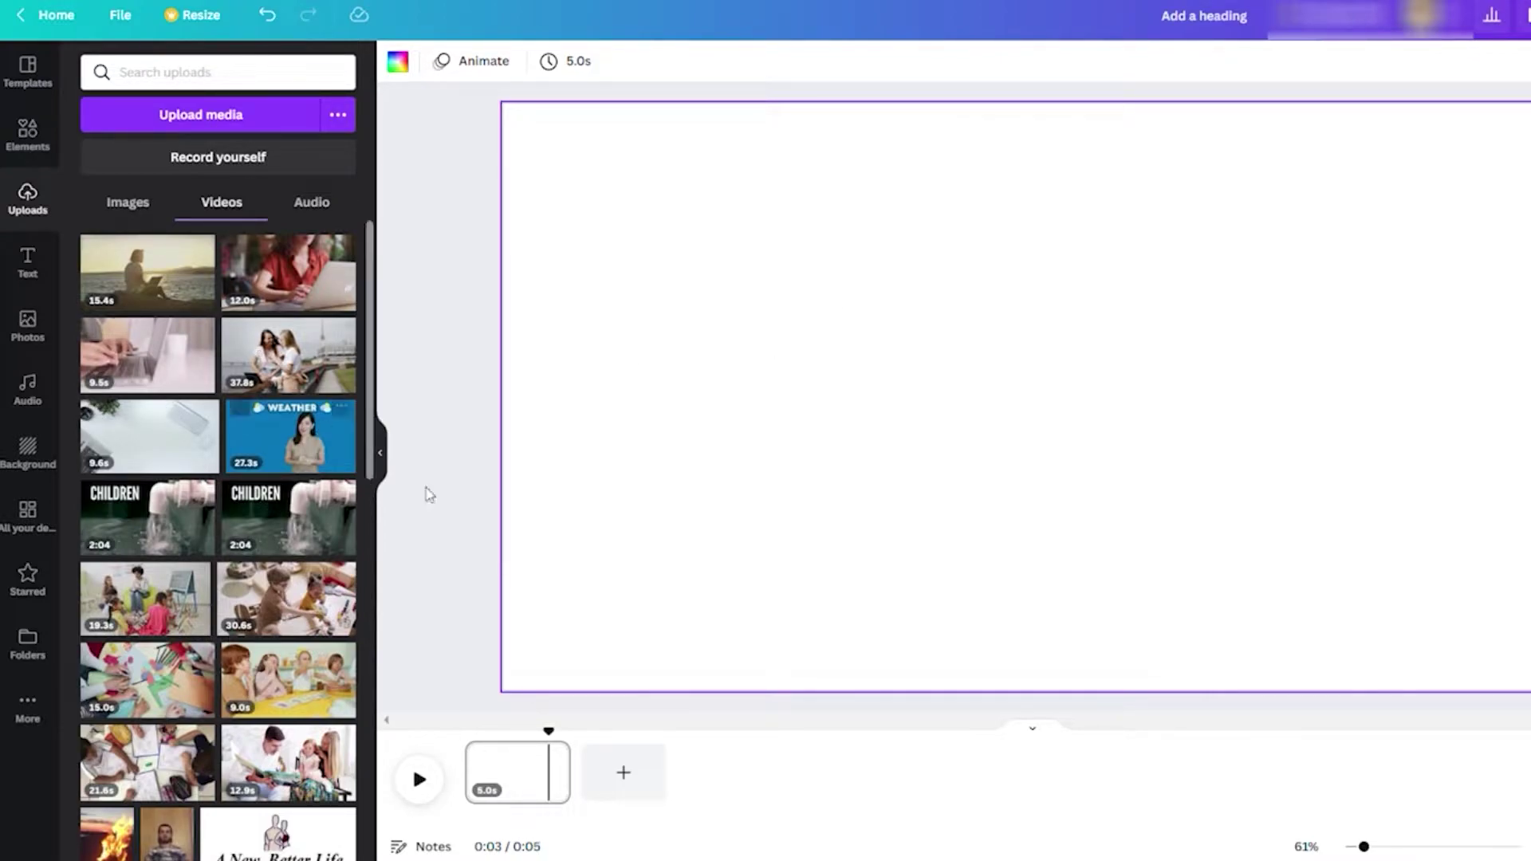
left_click(163, 461)
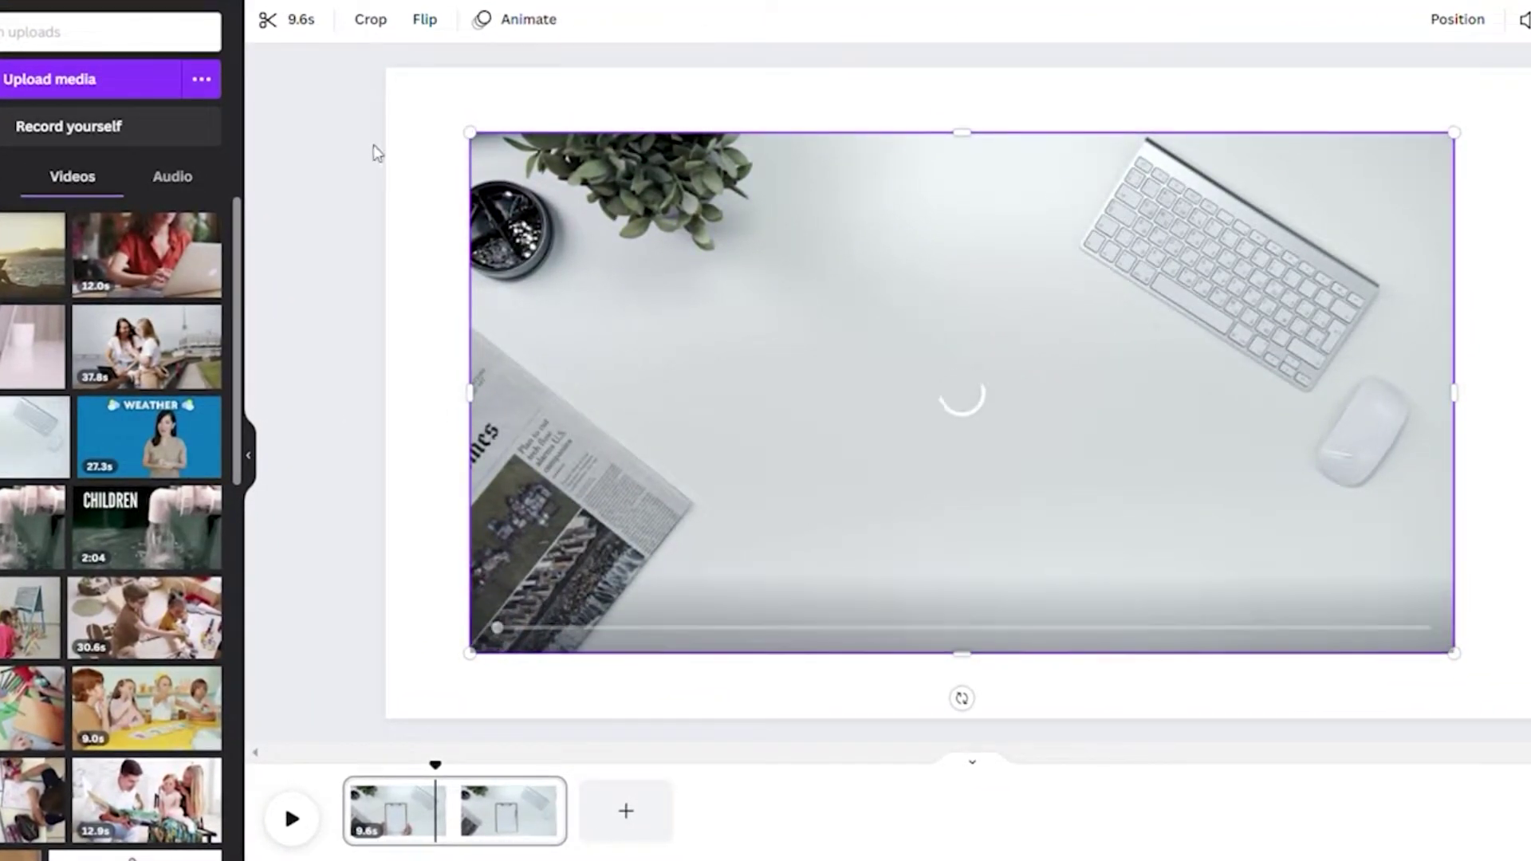
left_click_drag(603, 199, 520, 134)
left_click_drag(1372, 589, 1530, 720)
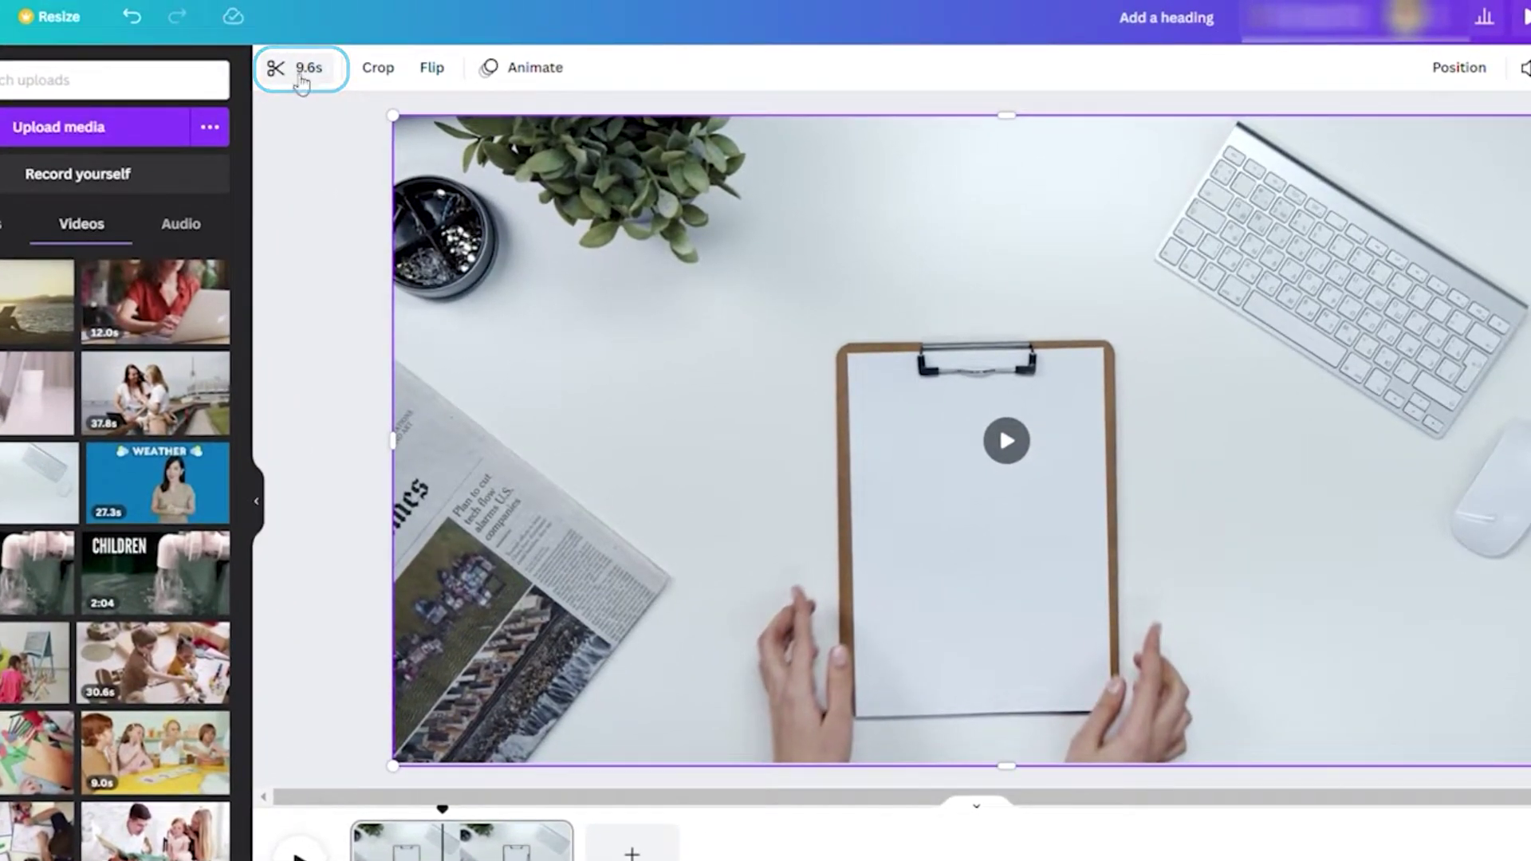
Step: Trim the desk video at its start and end to 4.1 s and play back the trimmed clip
left_click(301, 79)
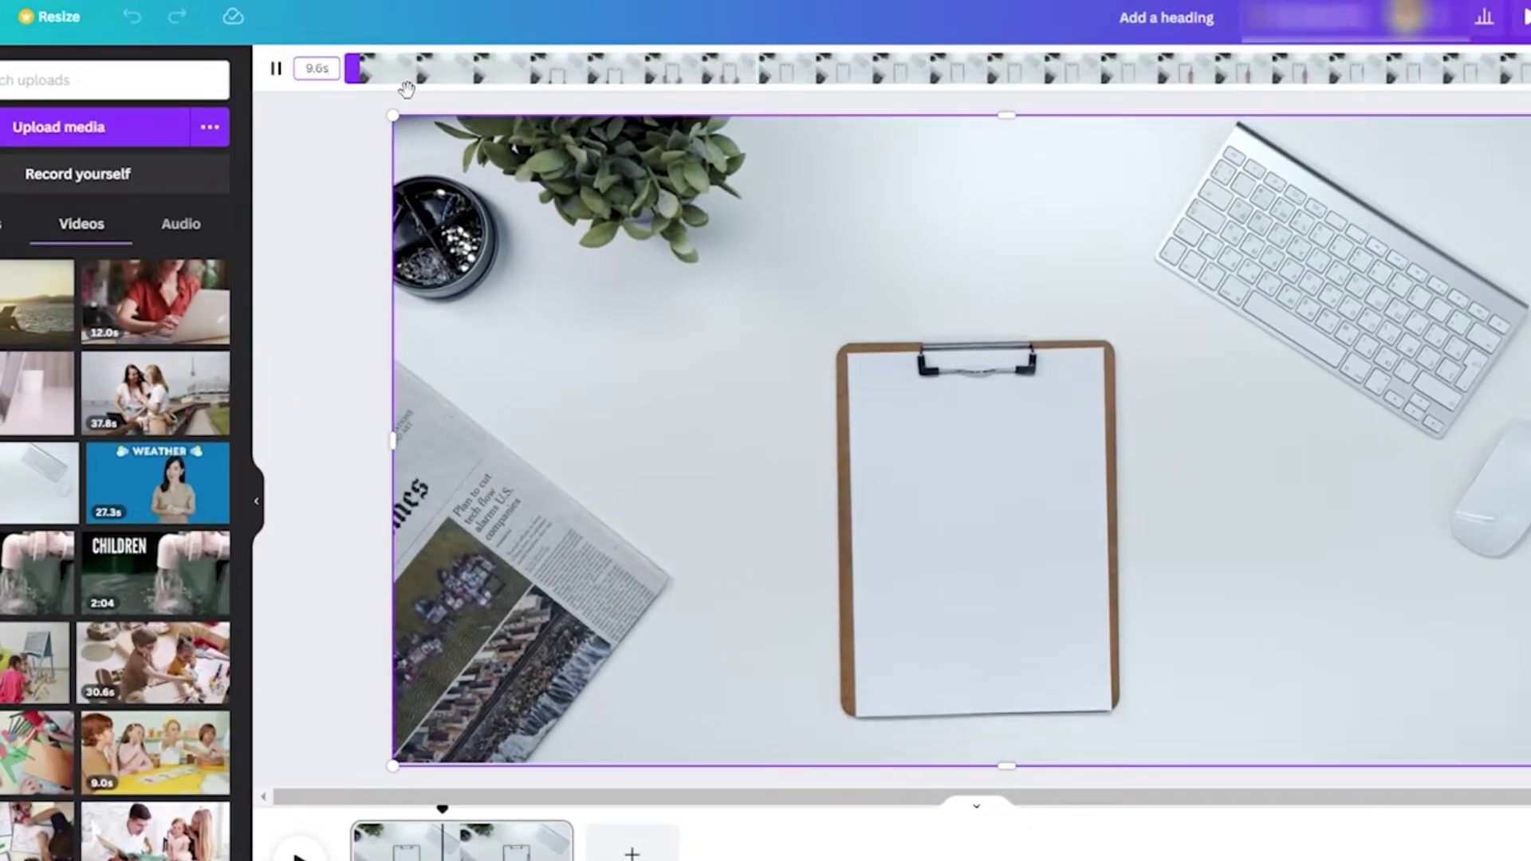
left_click_drag(365, 73, 434, 96)
left_click_drag(1520, 69, 824, 72)
left_click_drag(873, 130, 984, 171)
key("space")
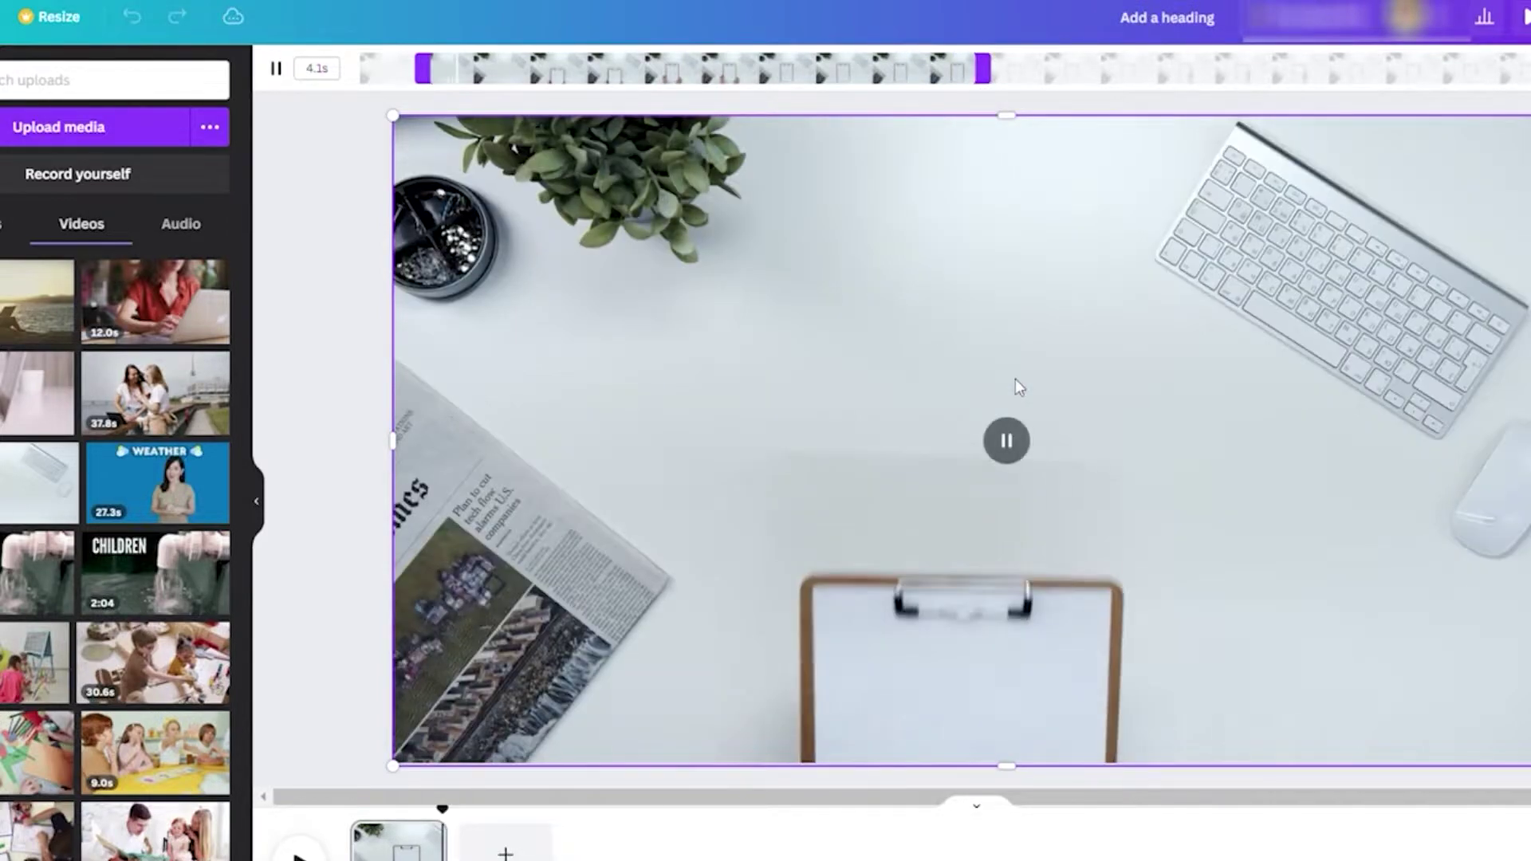
key("space")
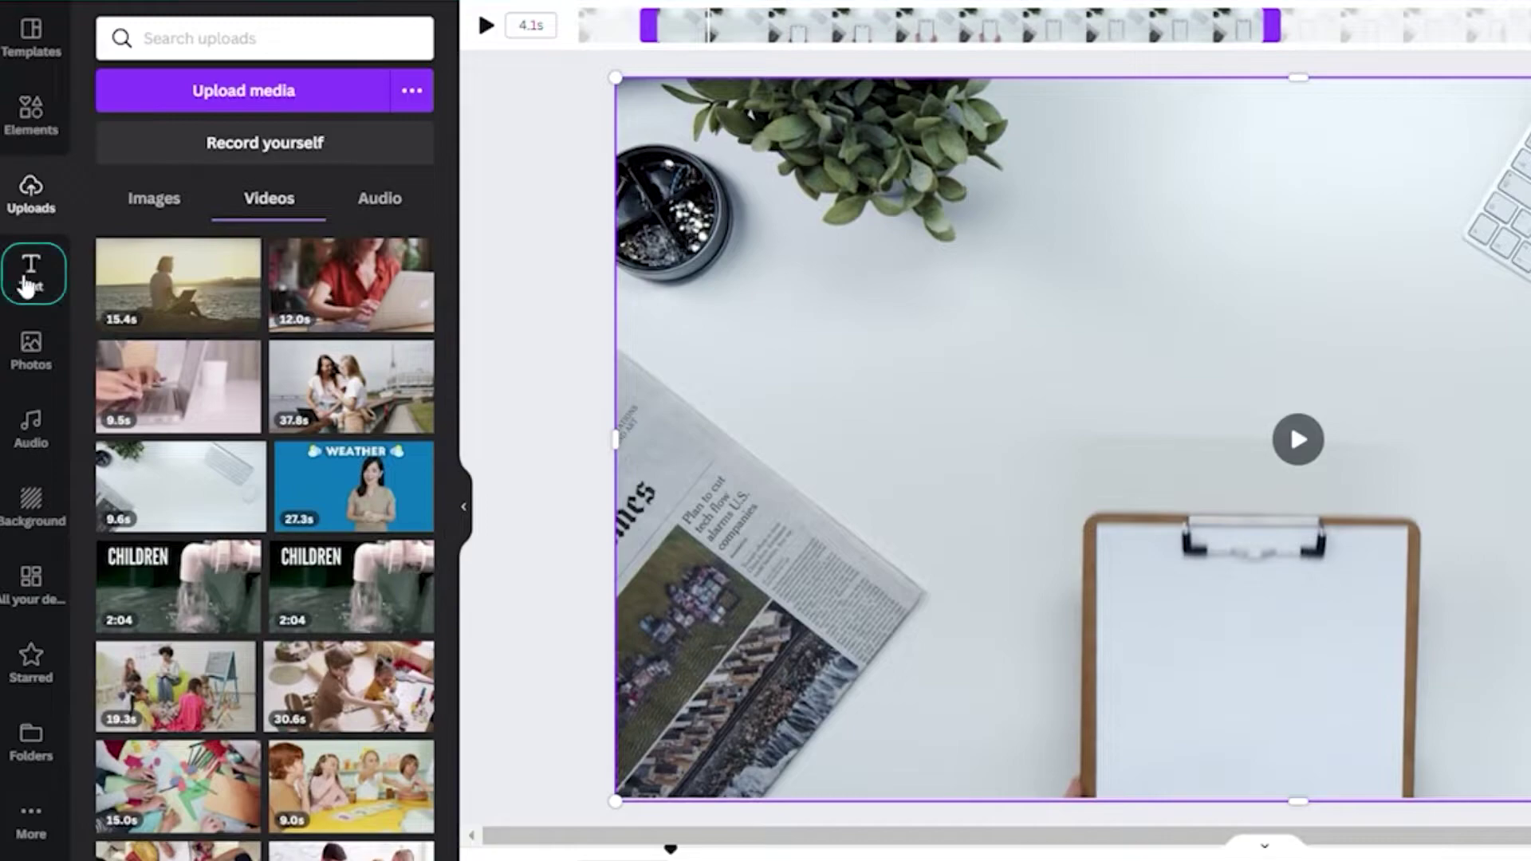
Step: Look through the font combinations and add a heading text box on top of the desk video
left_click(31, 274)
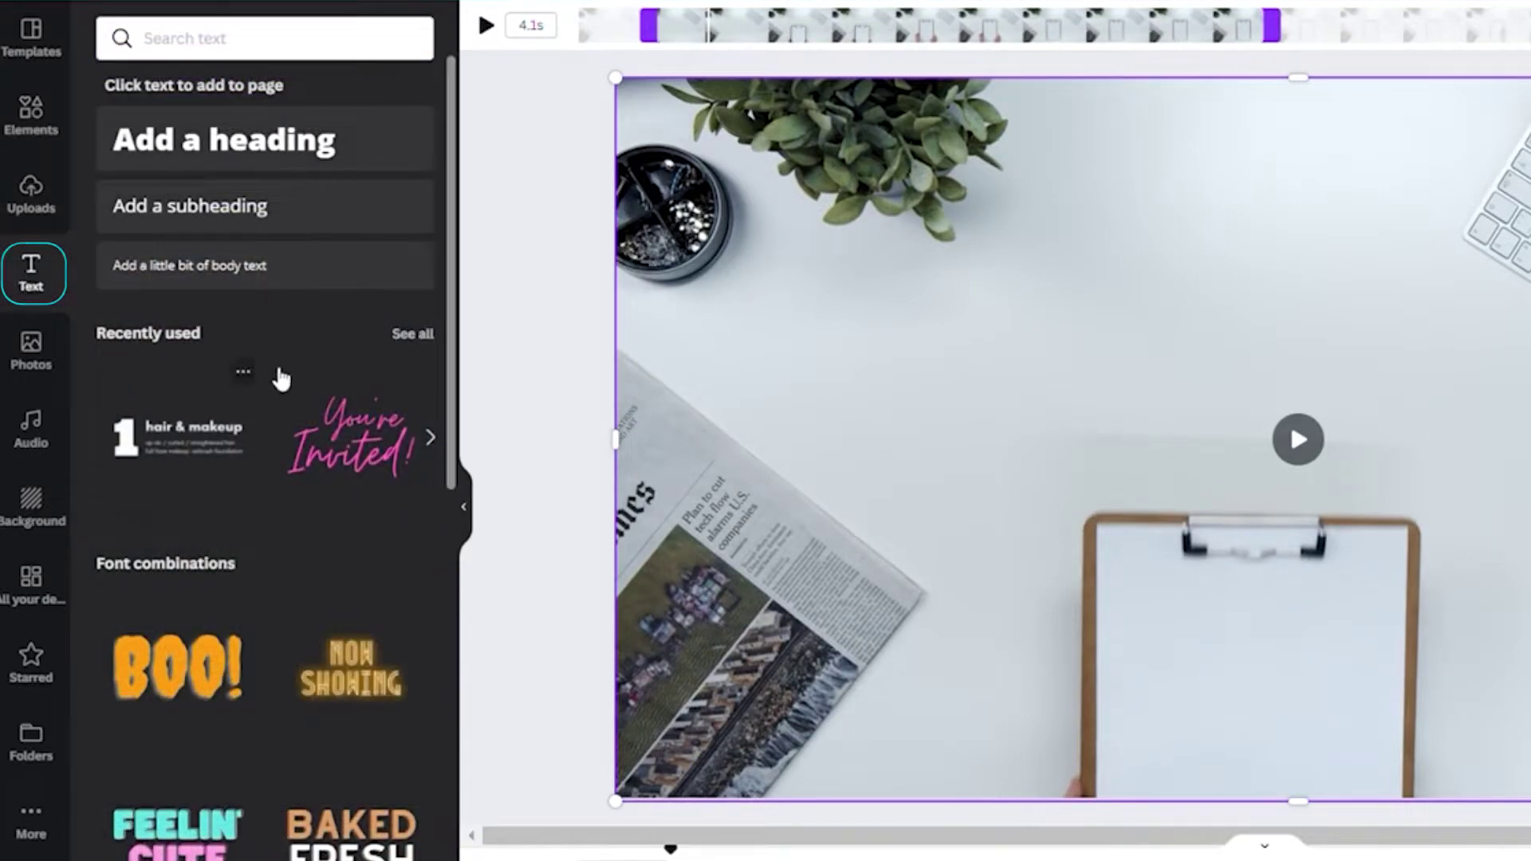
scroll(269, 413, "down", 2)
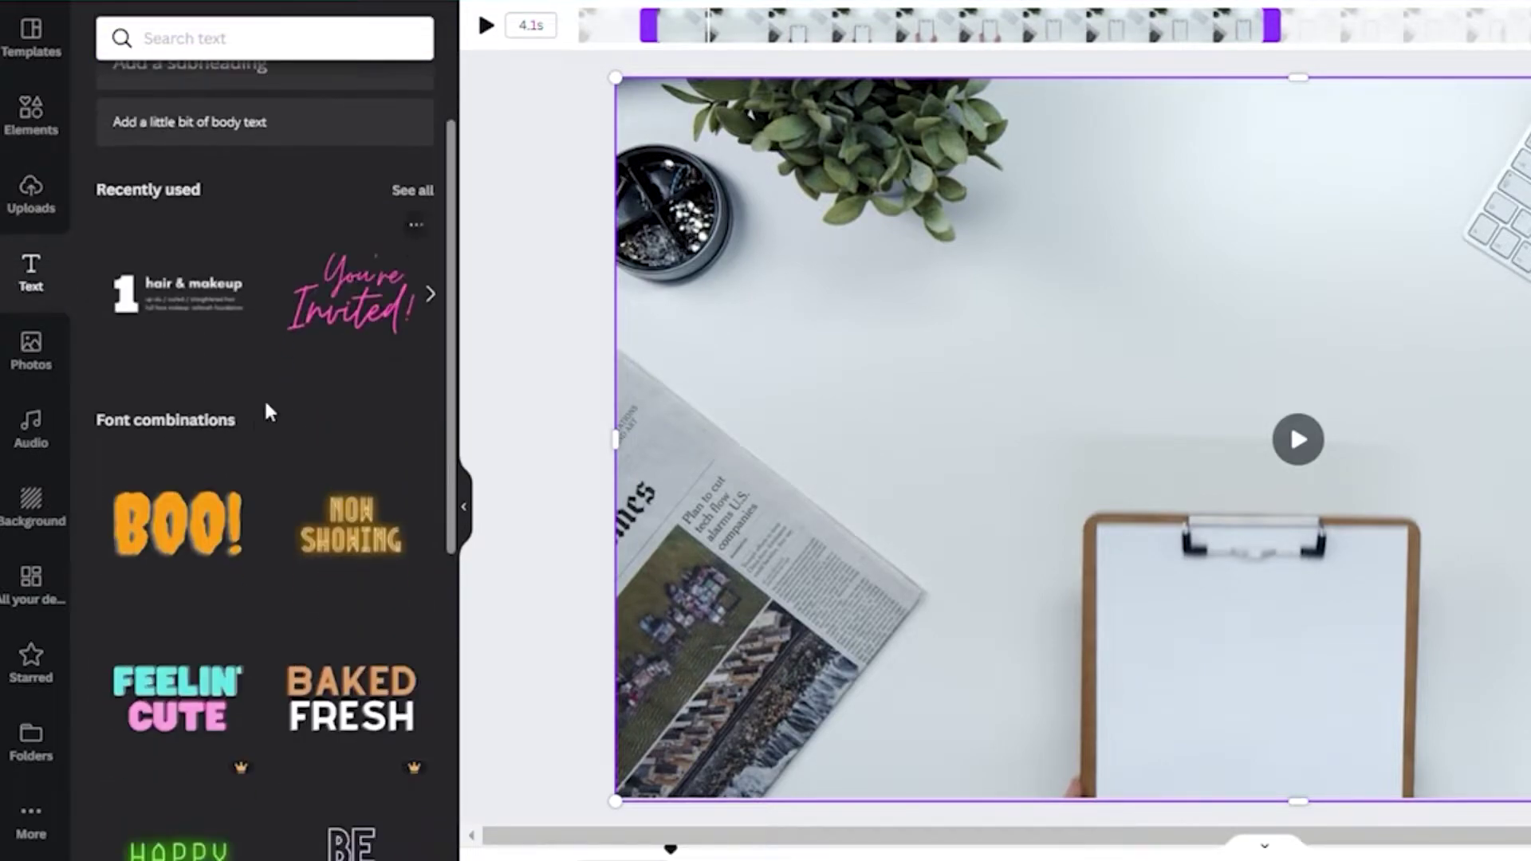
scroll(240, 407, "down", 2)
scroll(223, 410, "down", 2)
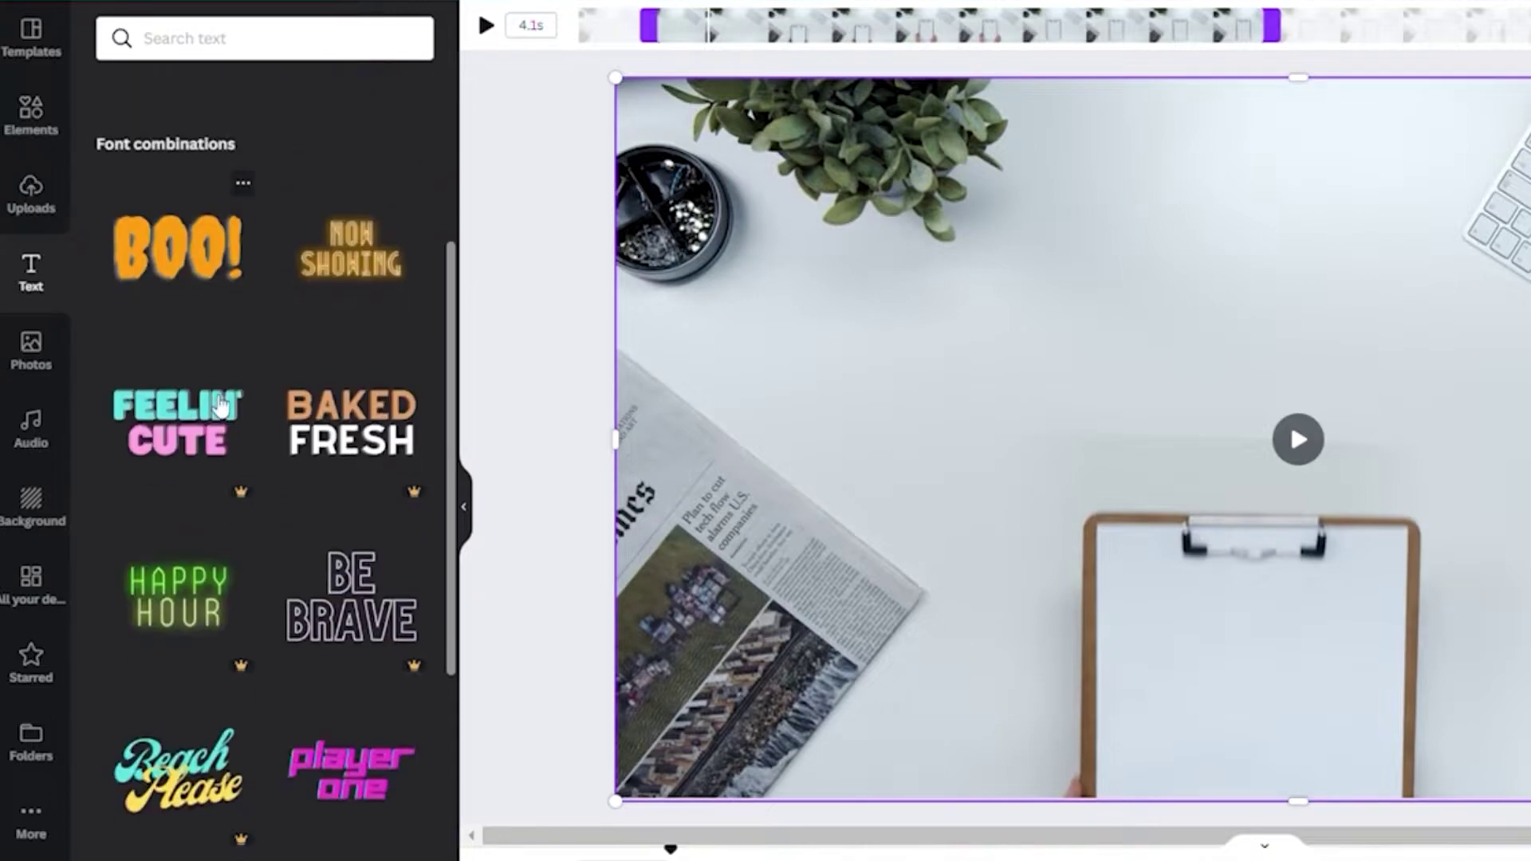
scroll(239, 686, "up", 6)
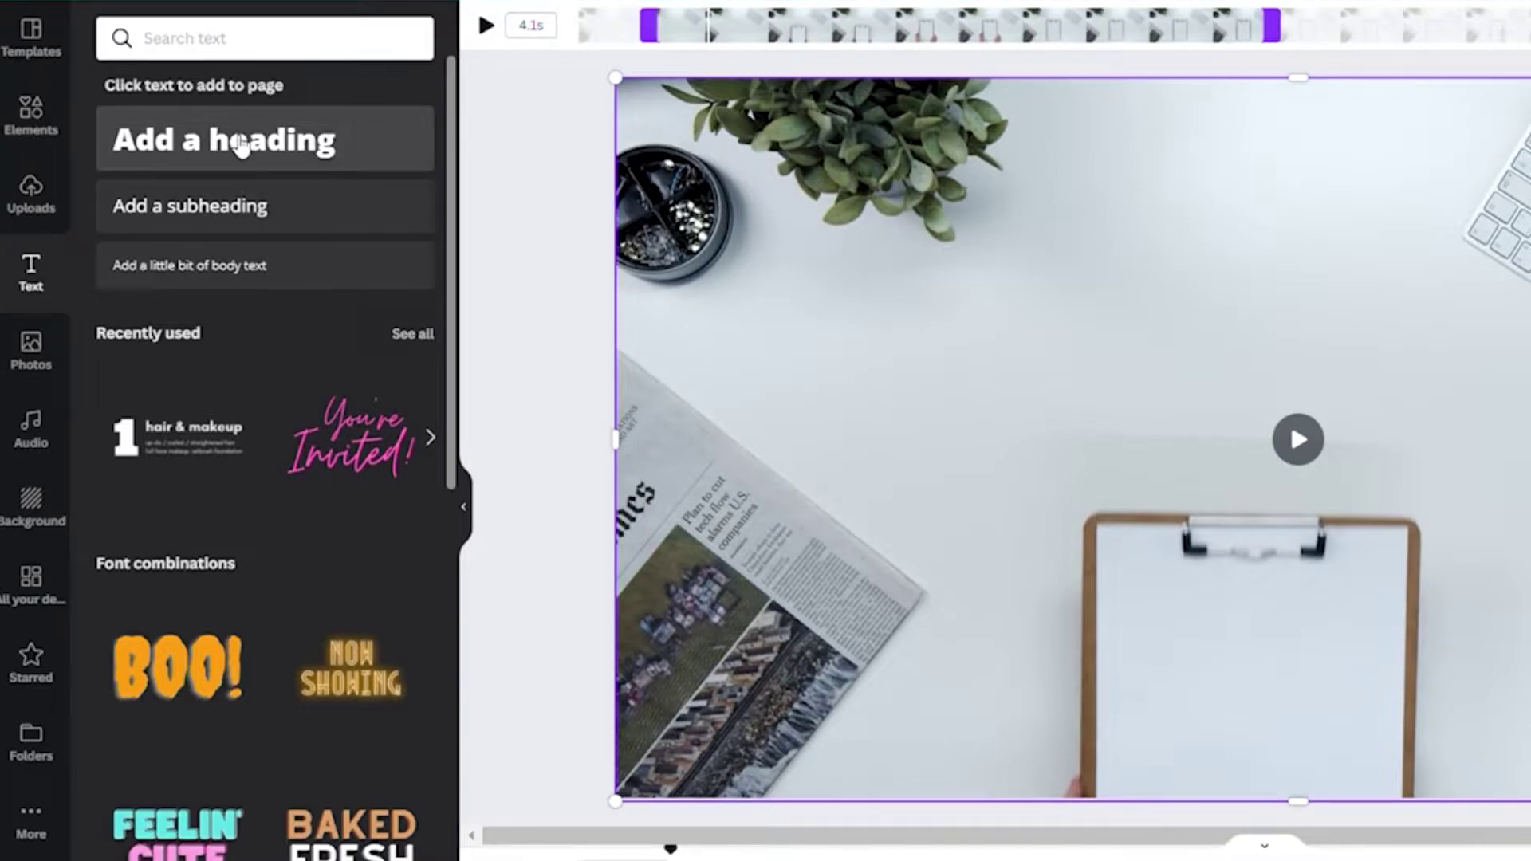
left_click(240, 146)
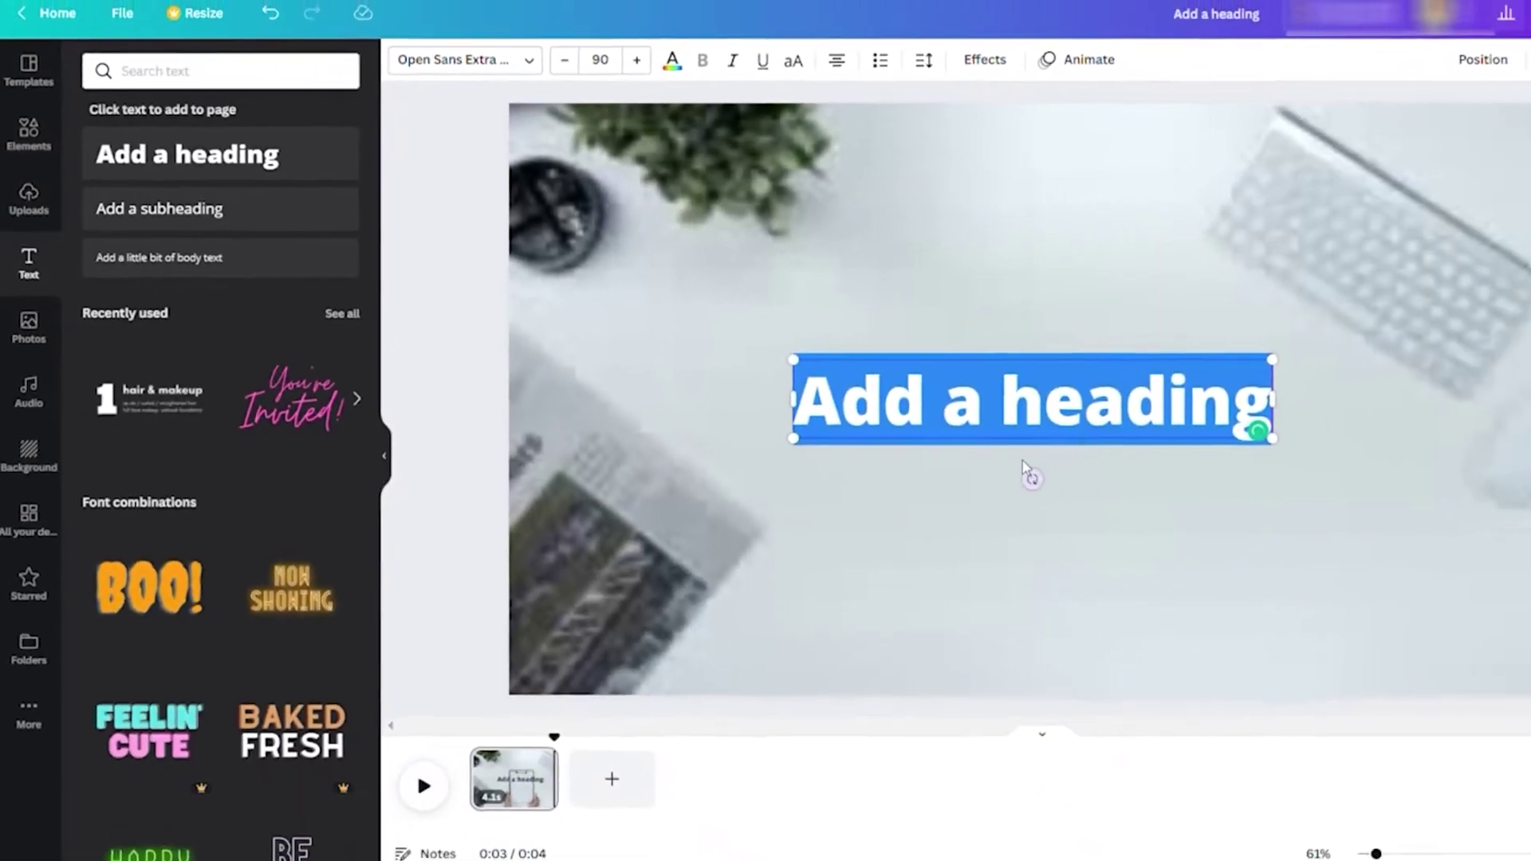
Step: Replace the placeholder heading text on the desk video with "JOIN OUR FREELANCING TEAM"
left_click(981, 431)
triple_click(977, 431)
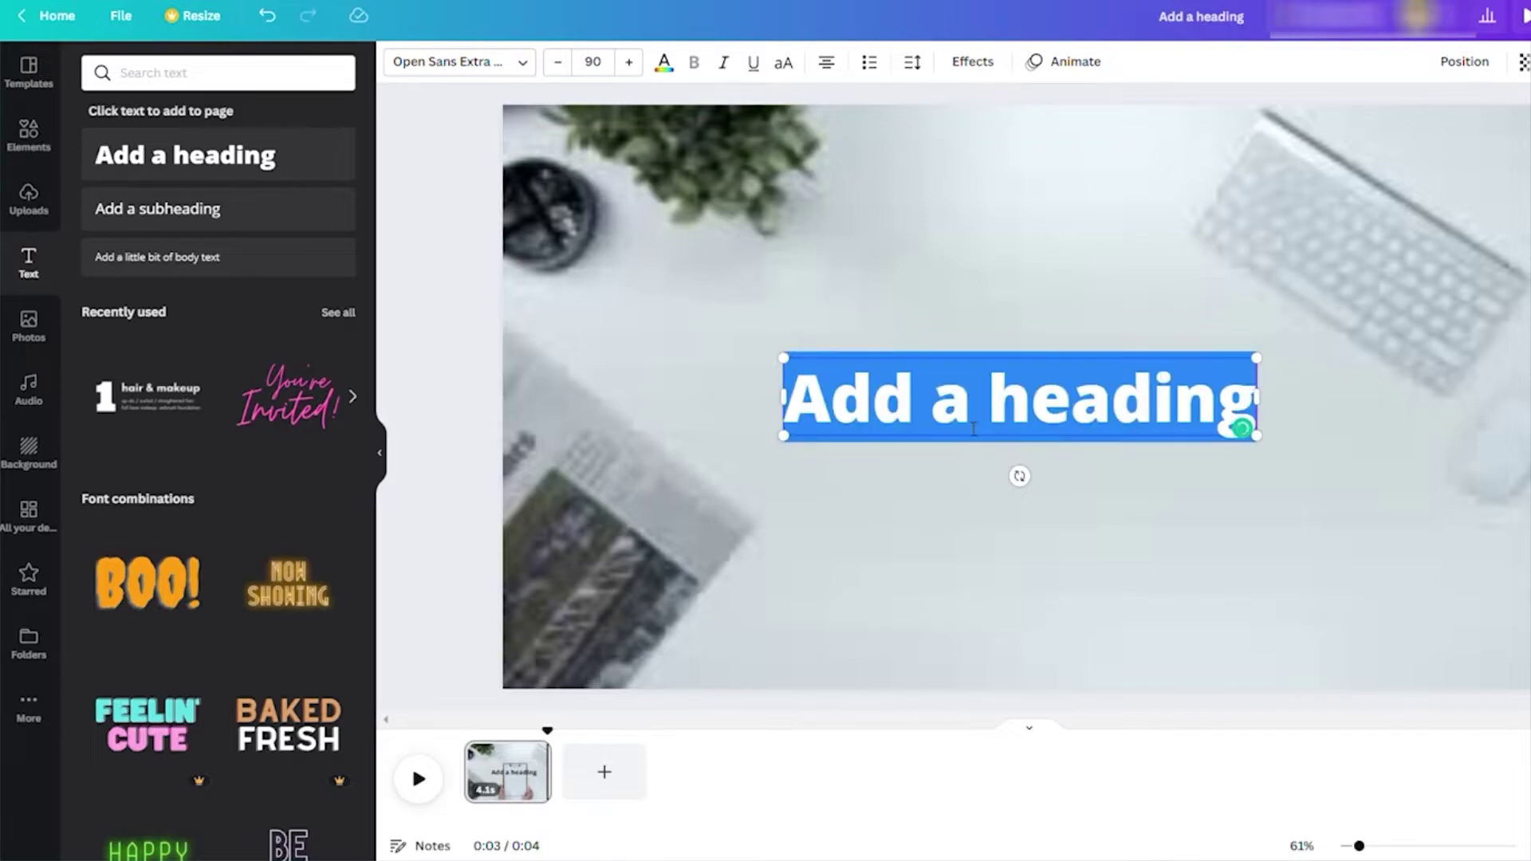
key("BackSpace")
type("Join")
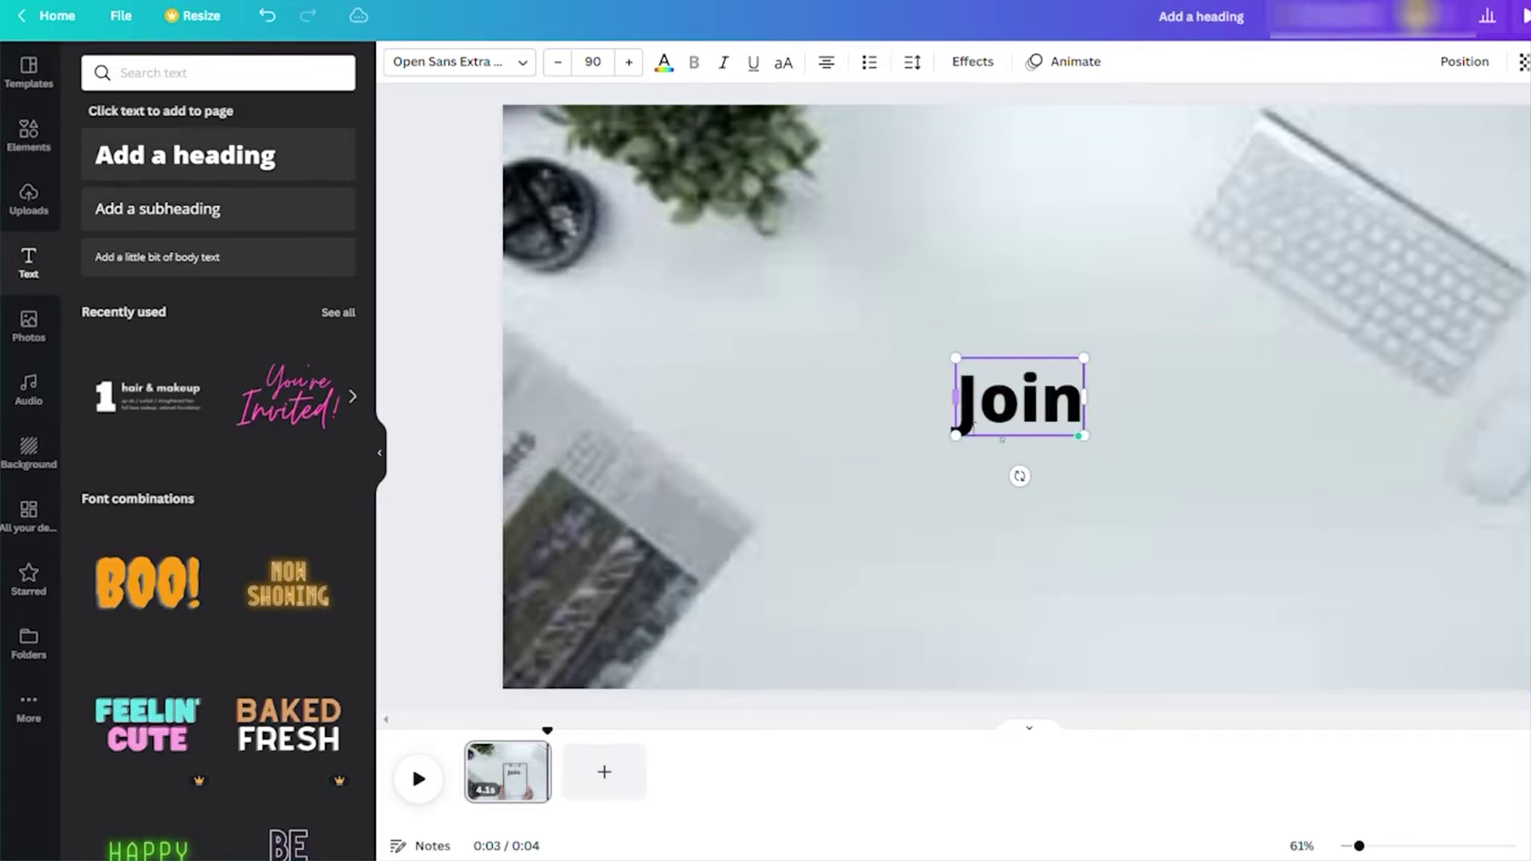
type(" OUR FREELANCING TEA")
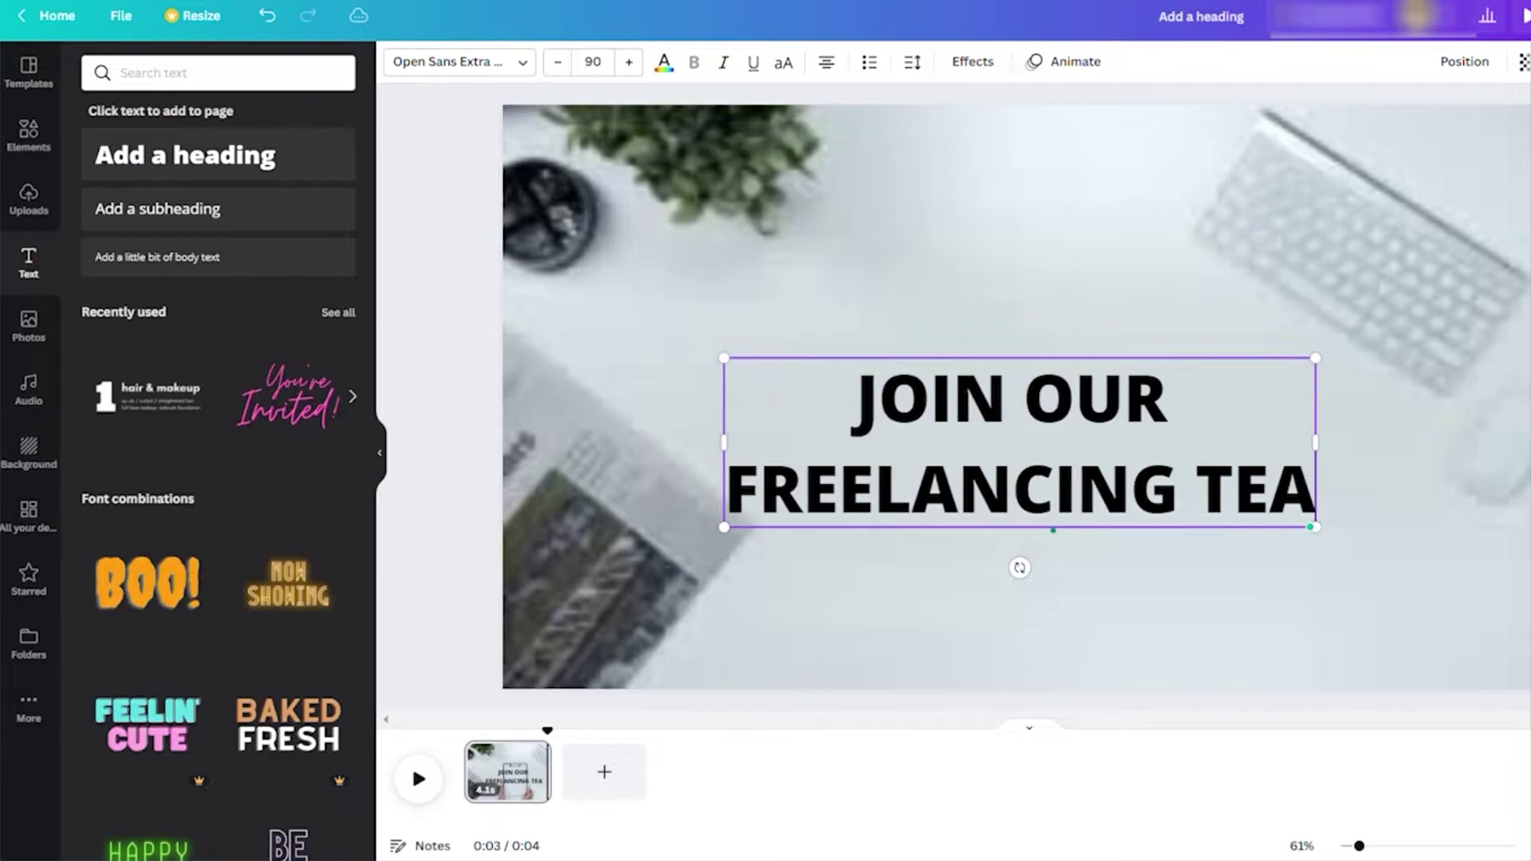
type("M")
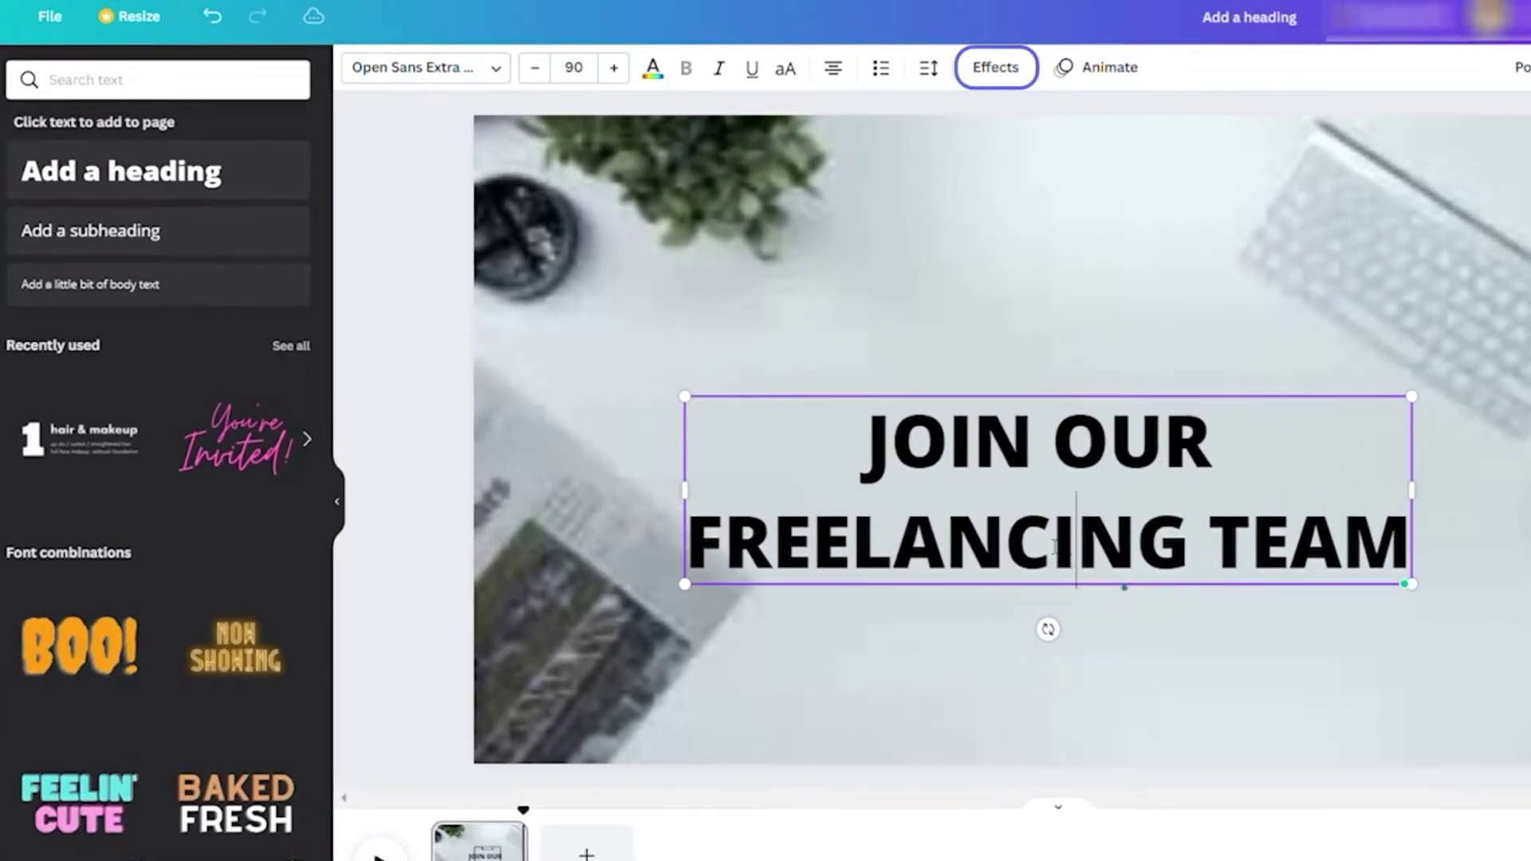
Step: Apply the Shadow text effect to the "JOIN OUR FREELANCING TEAM" heading
left_click(1073, 618)
left_click(1044, 438)
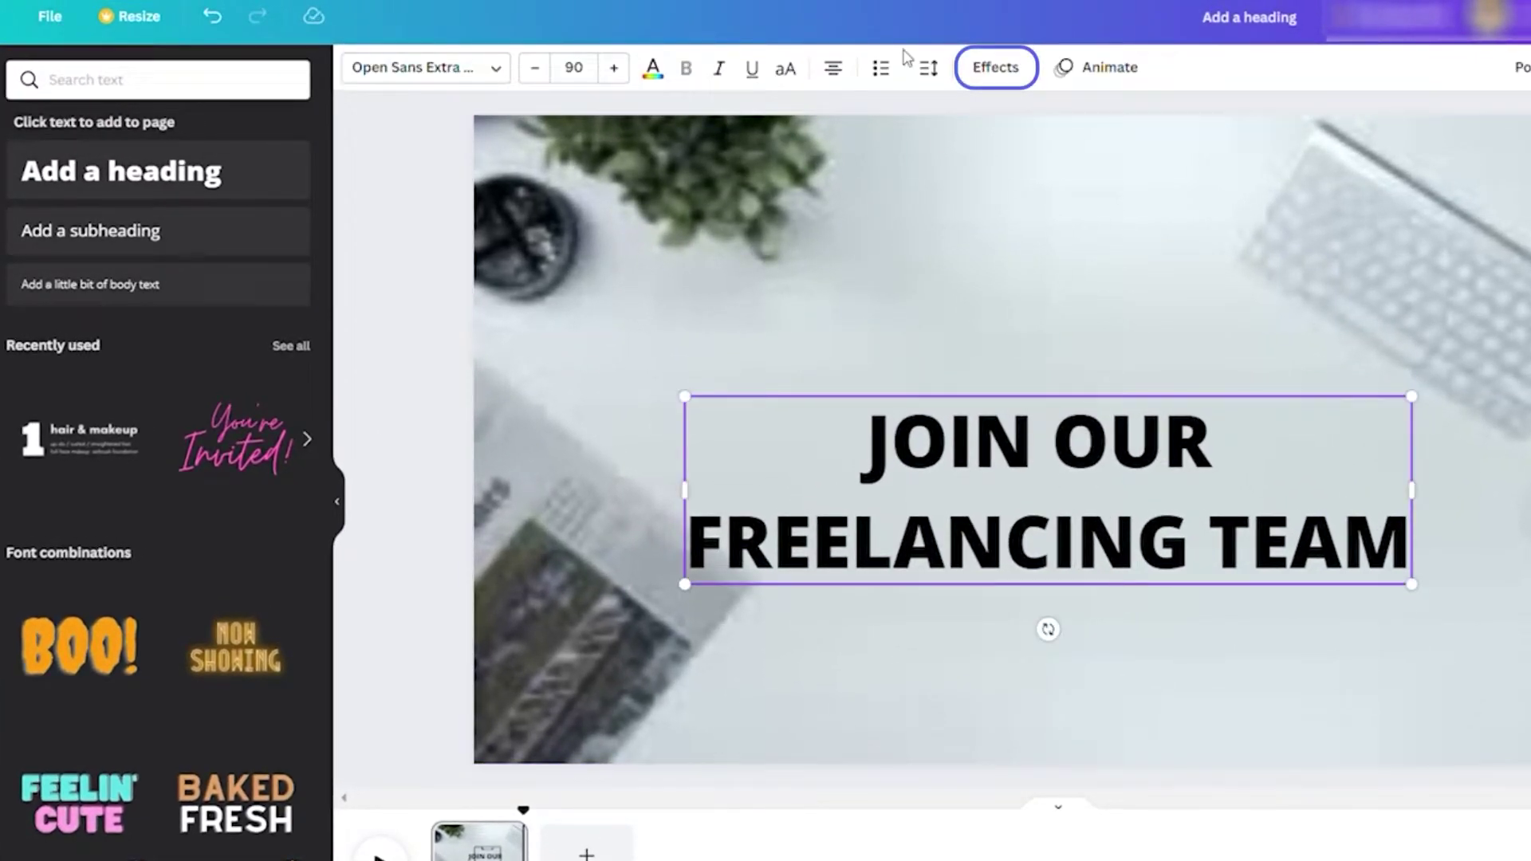
left_click(1017, 77)
left_click(164, 214)
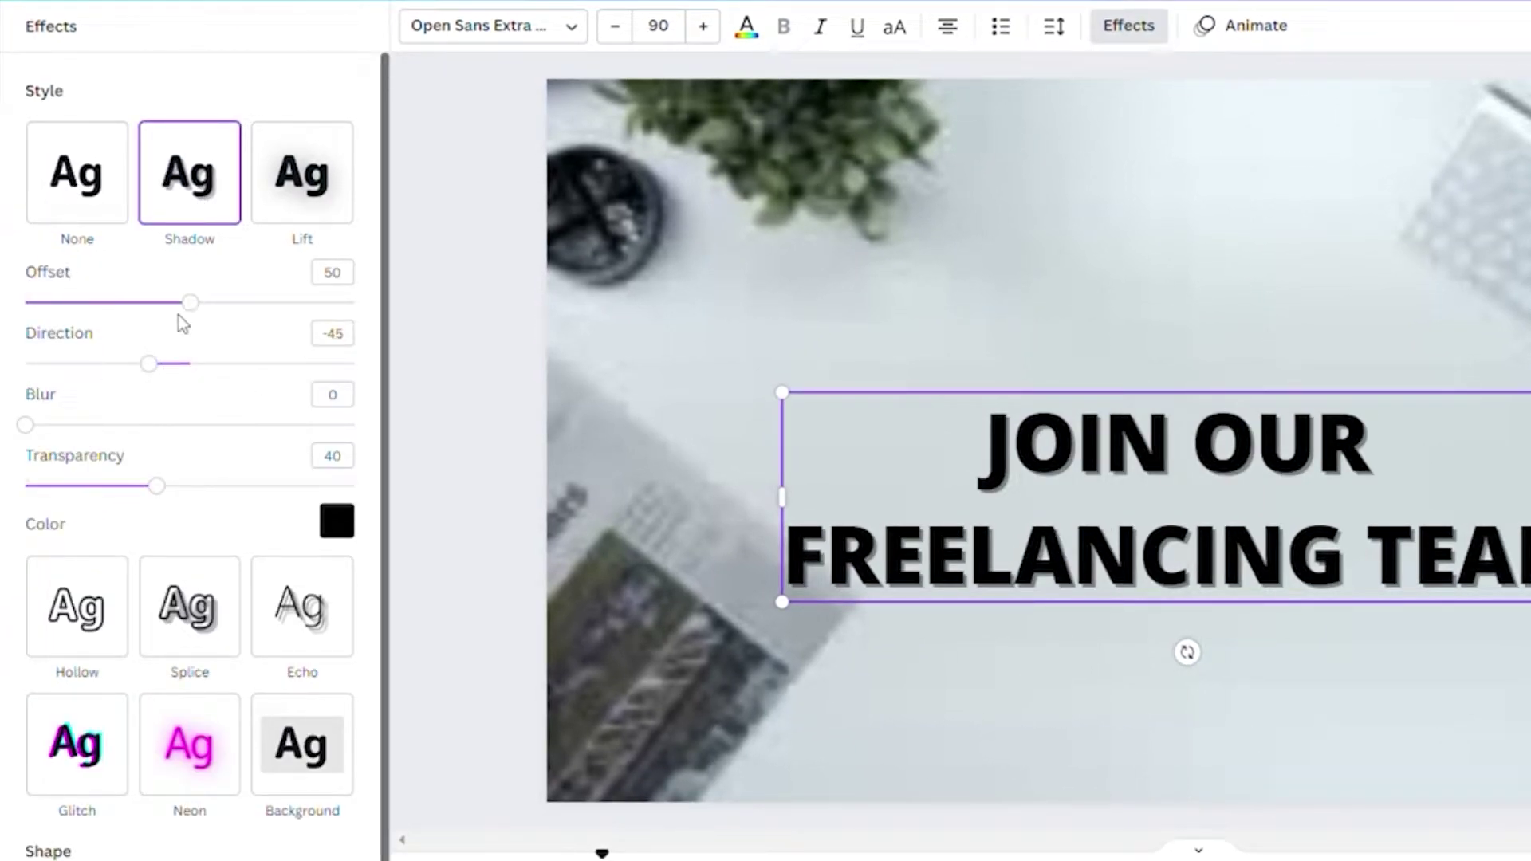
Step: Change the heading's font to HK Grotesk Medium and move the text slightly down the page
left_click(574, 31)
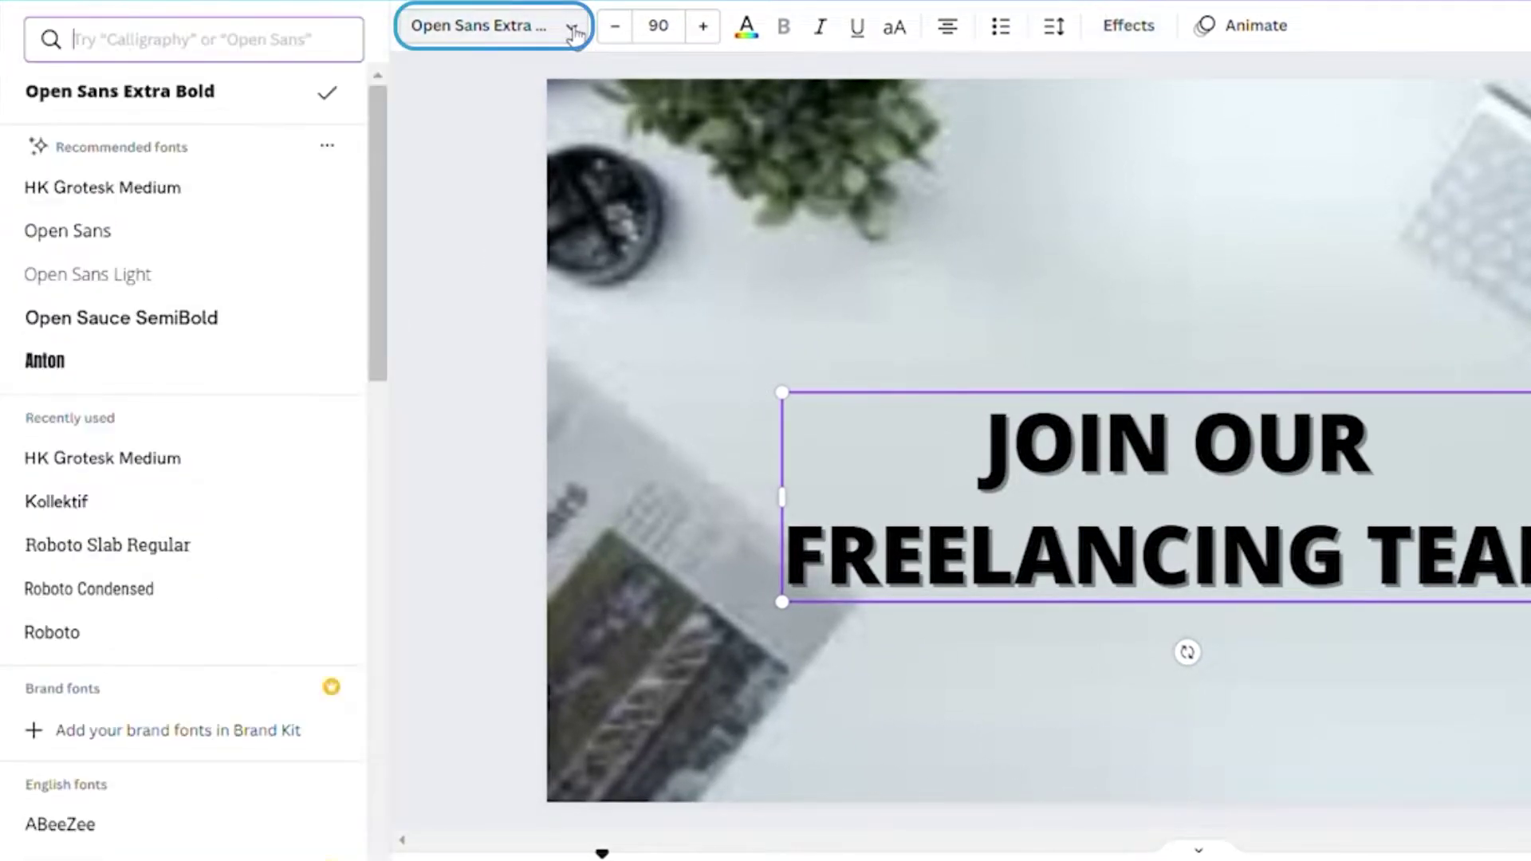
left_click(201, 193)
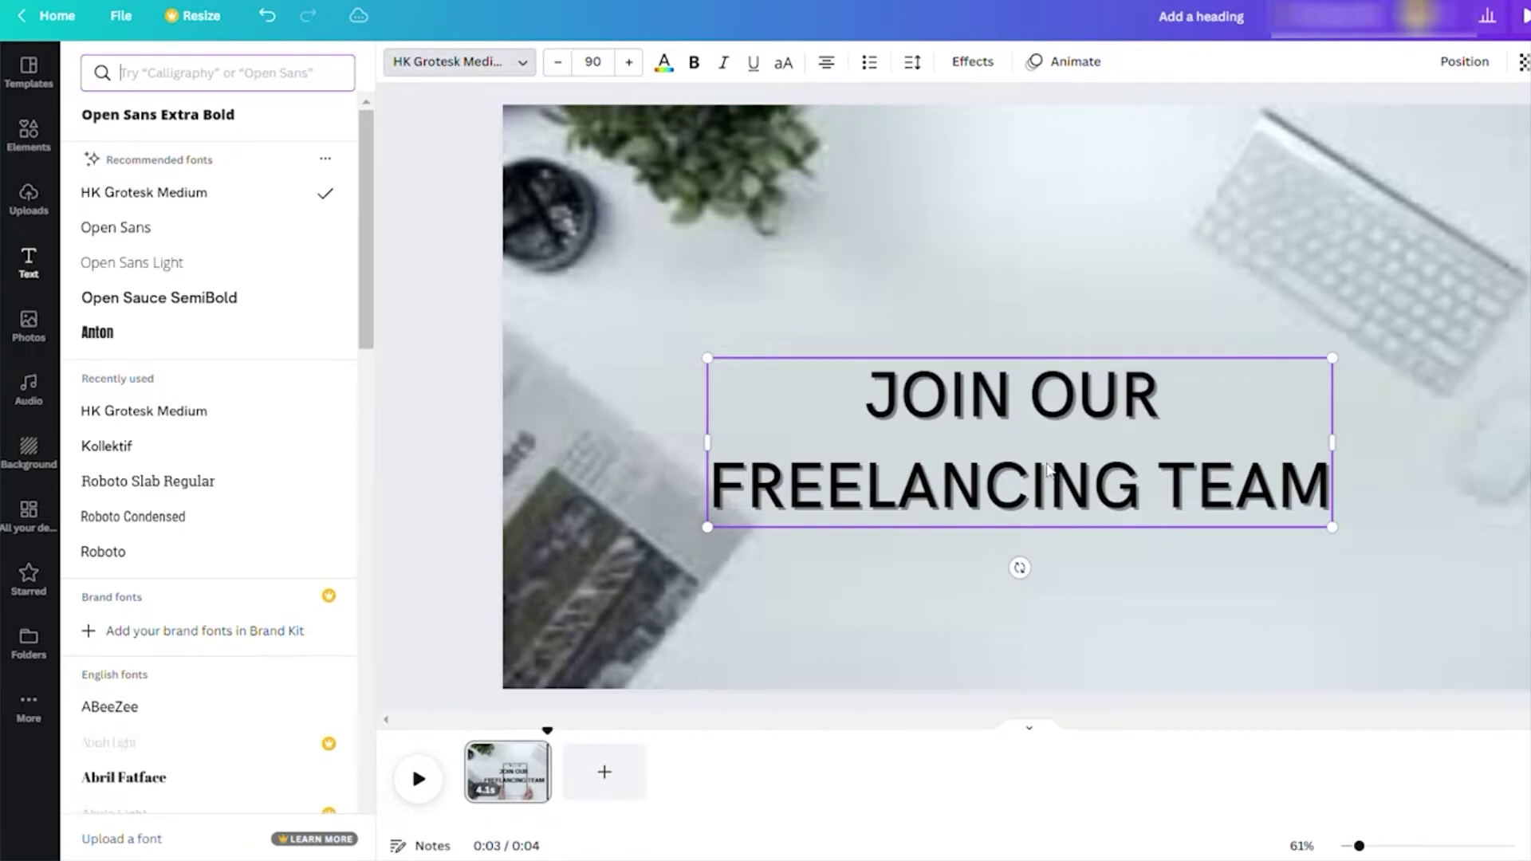
left_click_drag(1048, 471, 1047, 485)
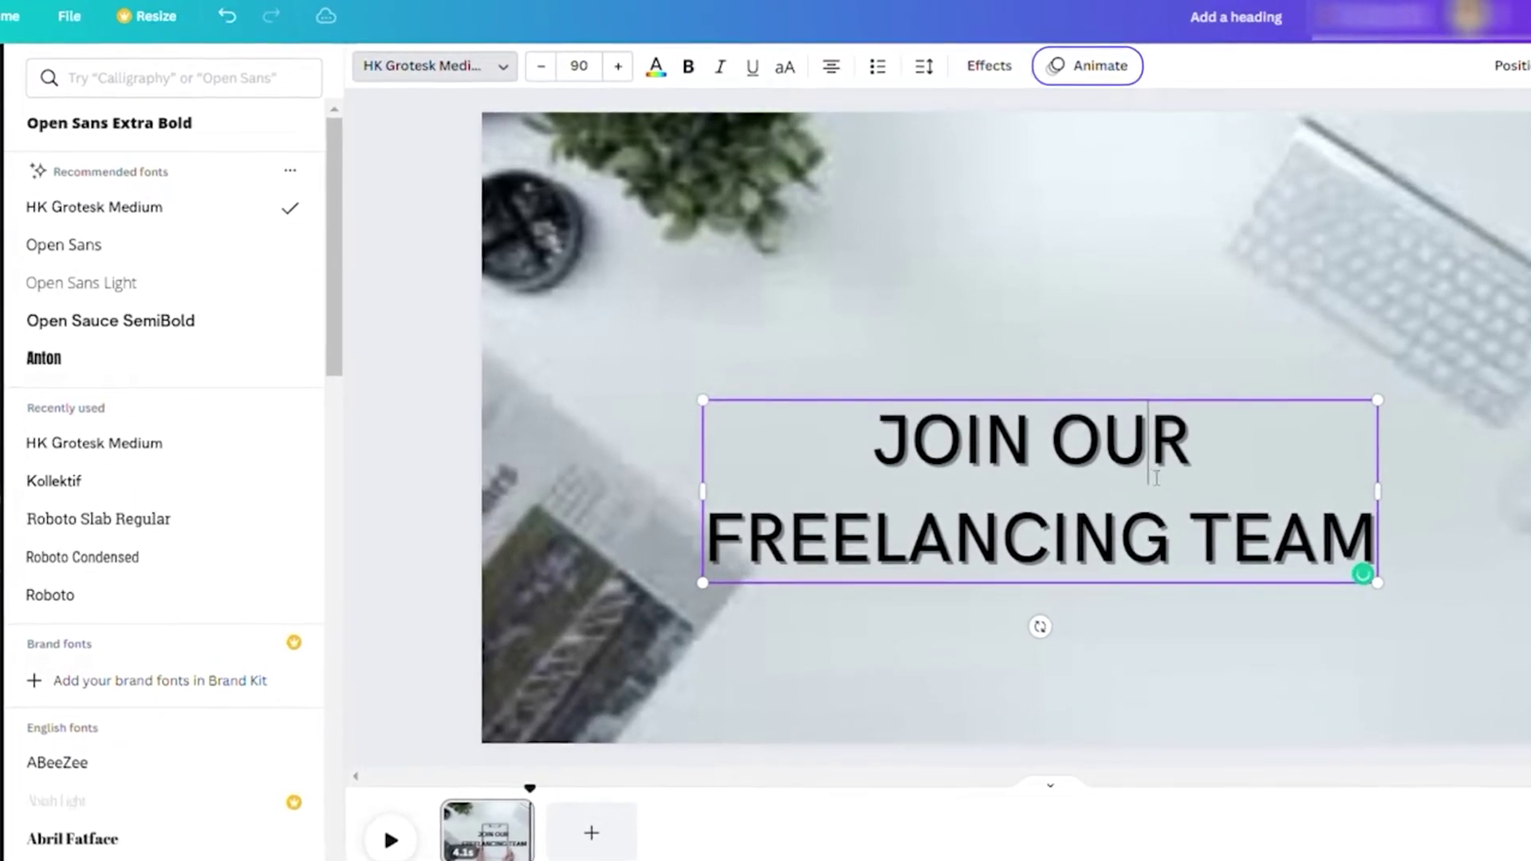
Step: Give the heading the Ascend text animation on enter and play the video to preview it
left_click(1112, 67)
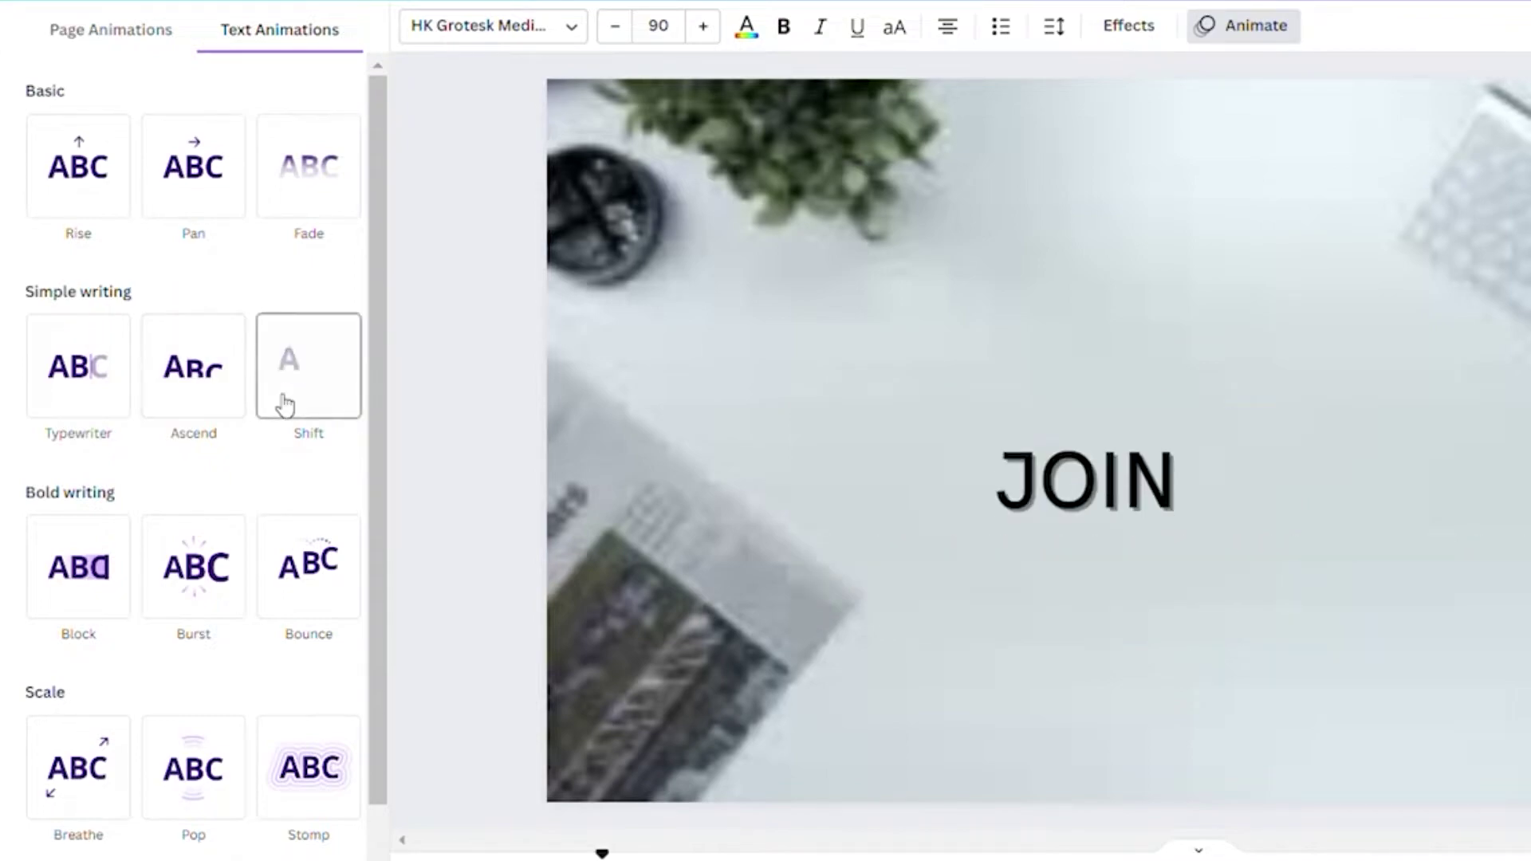
left_click(154, 366)
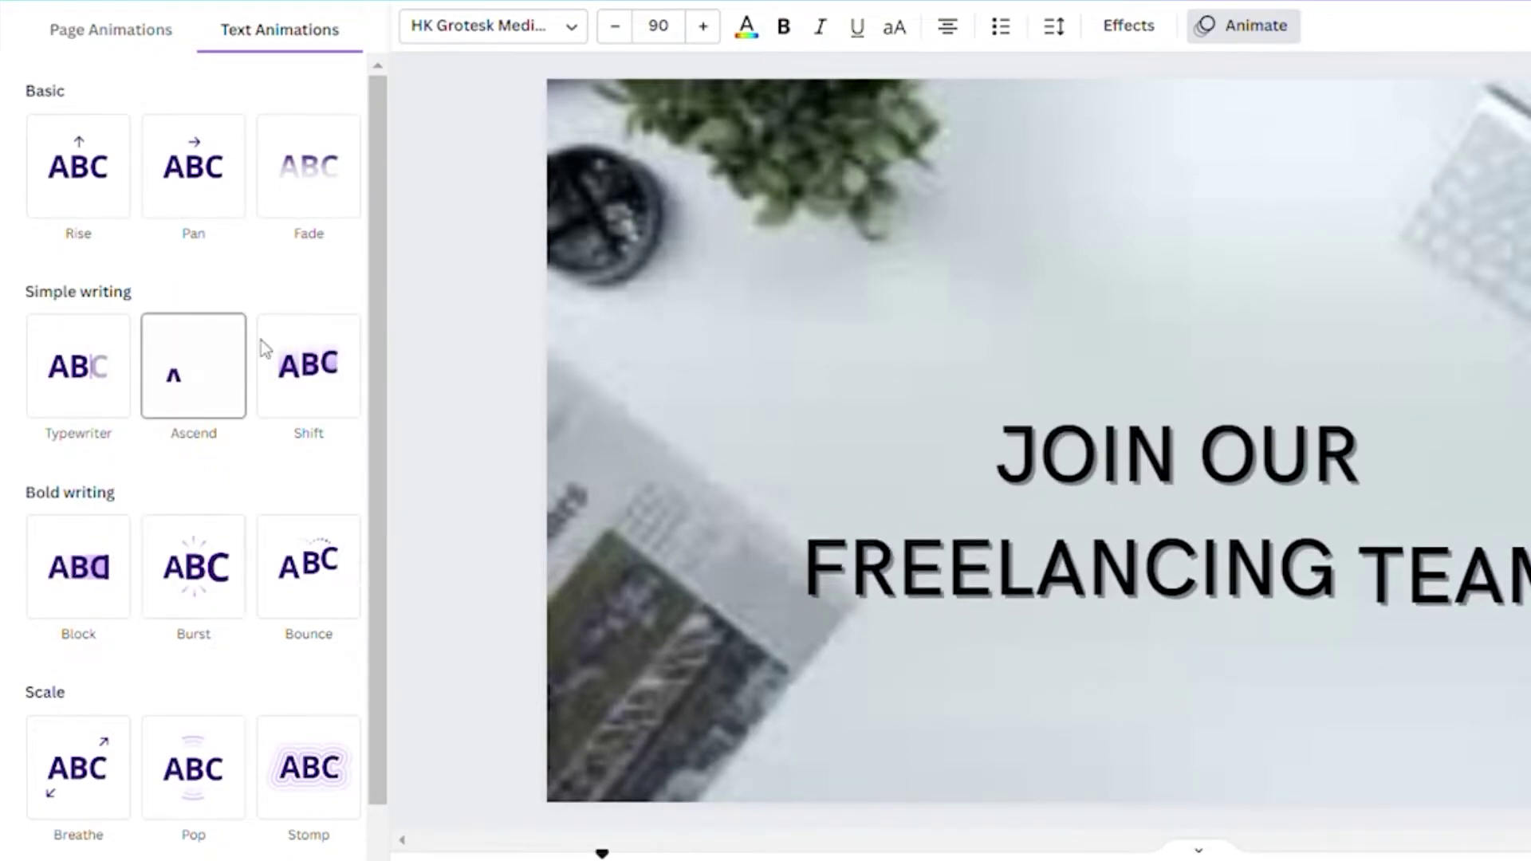
left_click(201, 409)
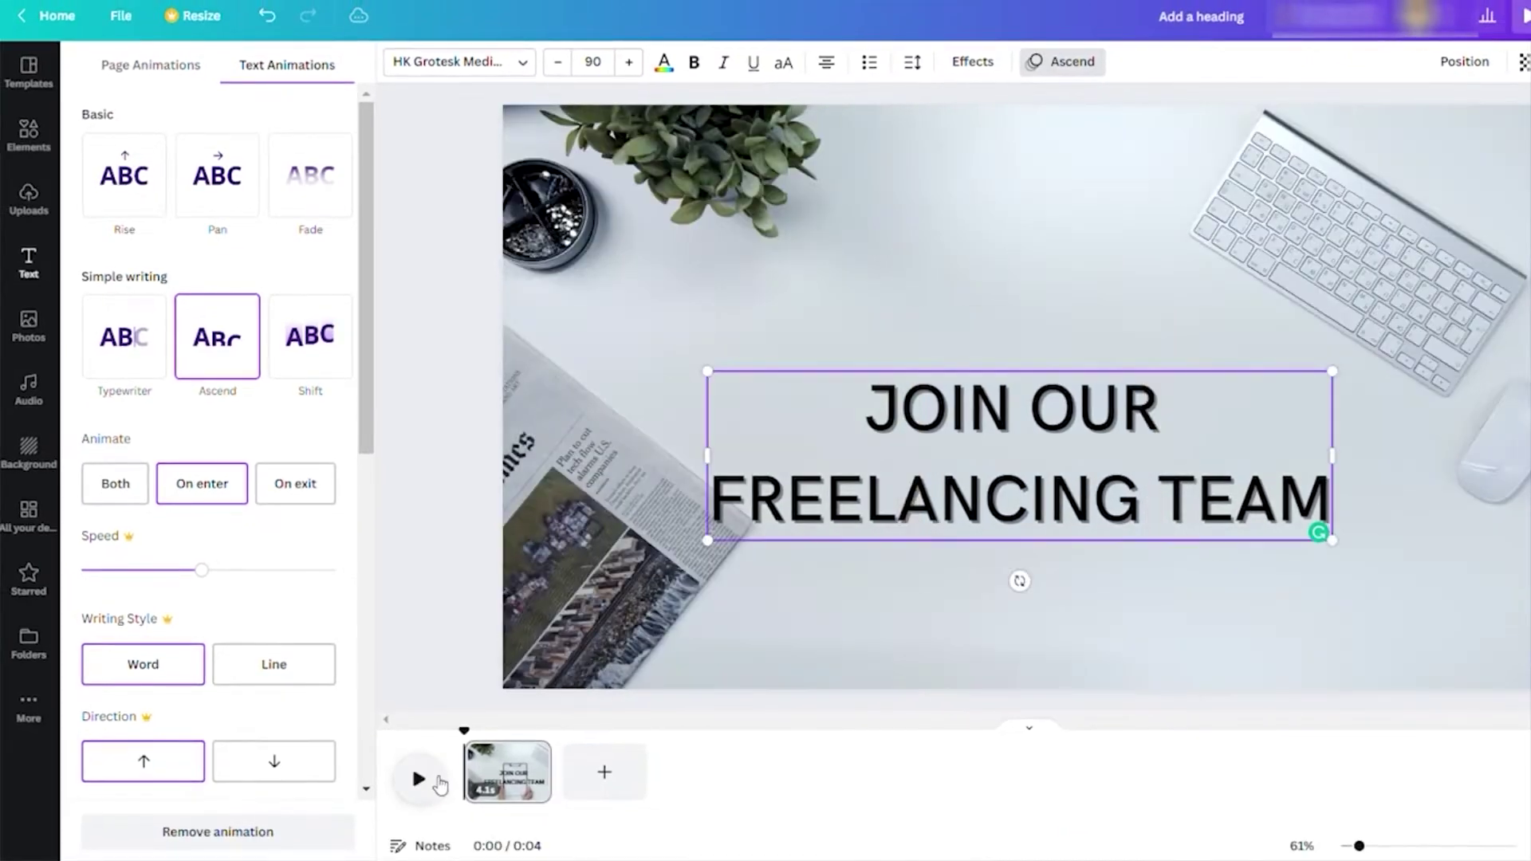
left_click(431, 783)
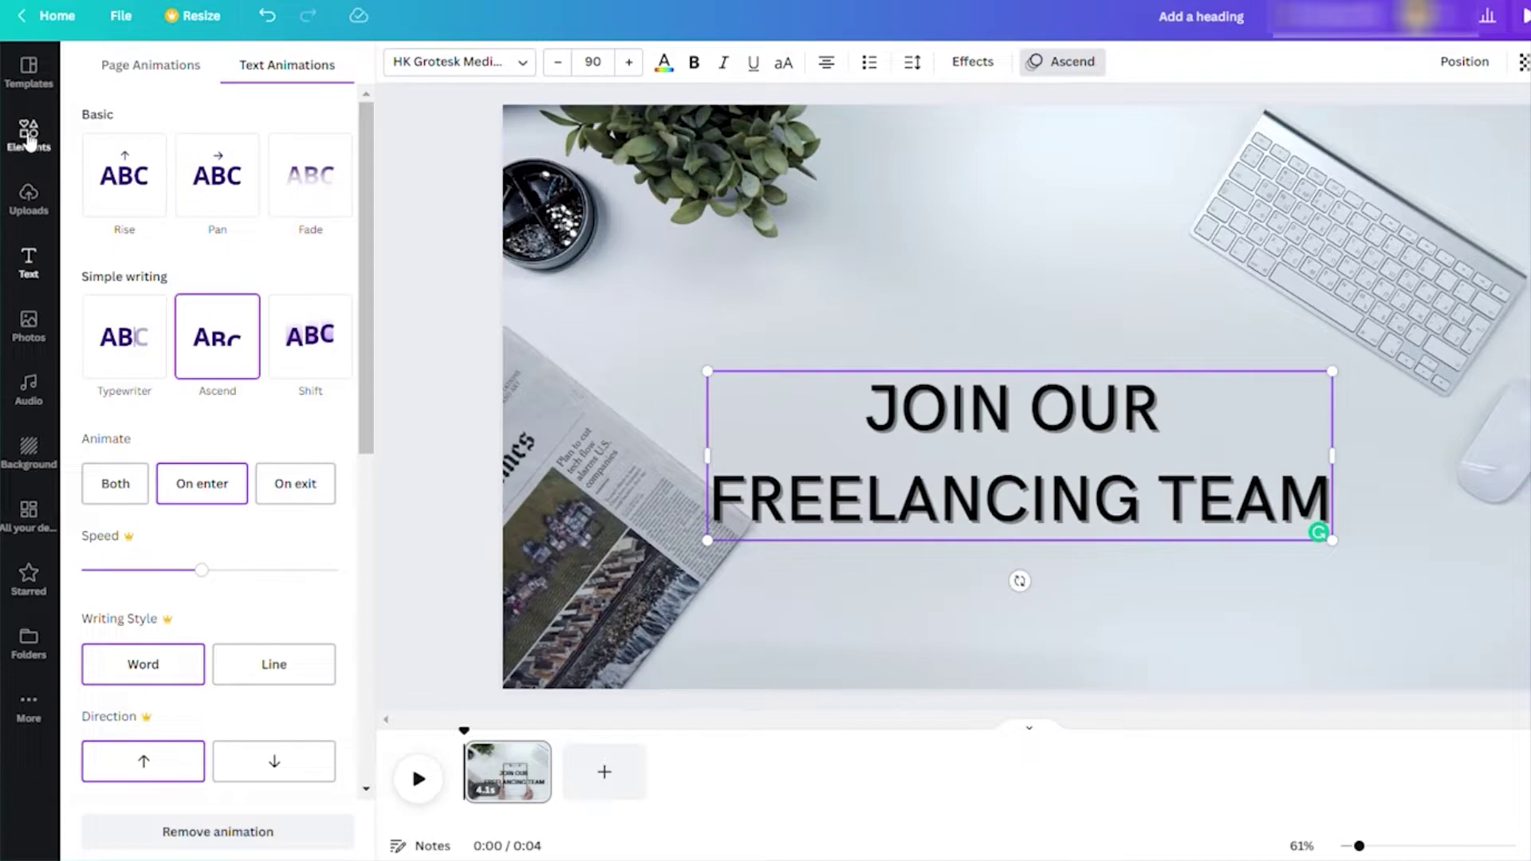
Step: Search the elements for "announcement stickers" and insert the orange and purple megaphone
left_click(30, 140)
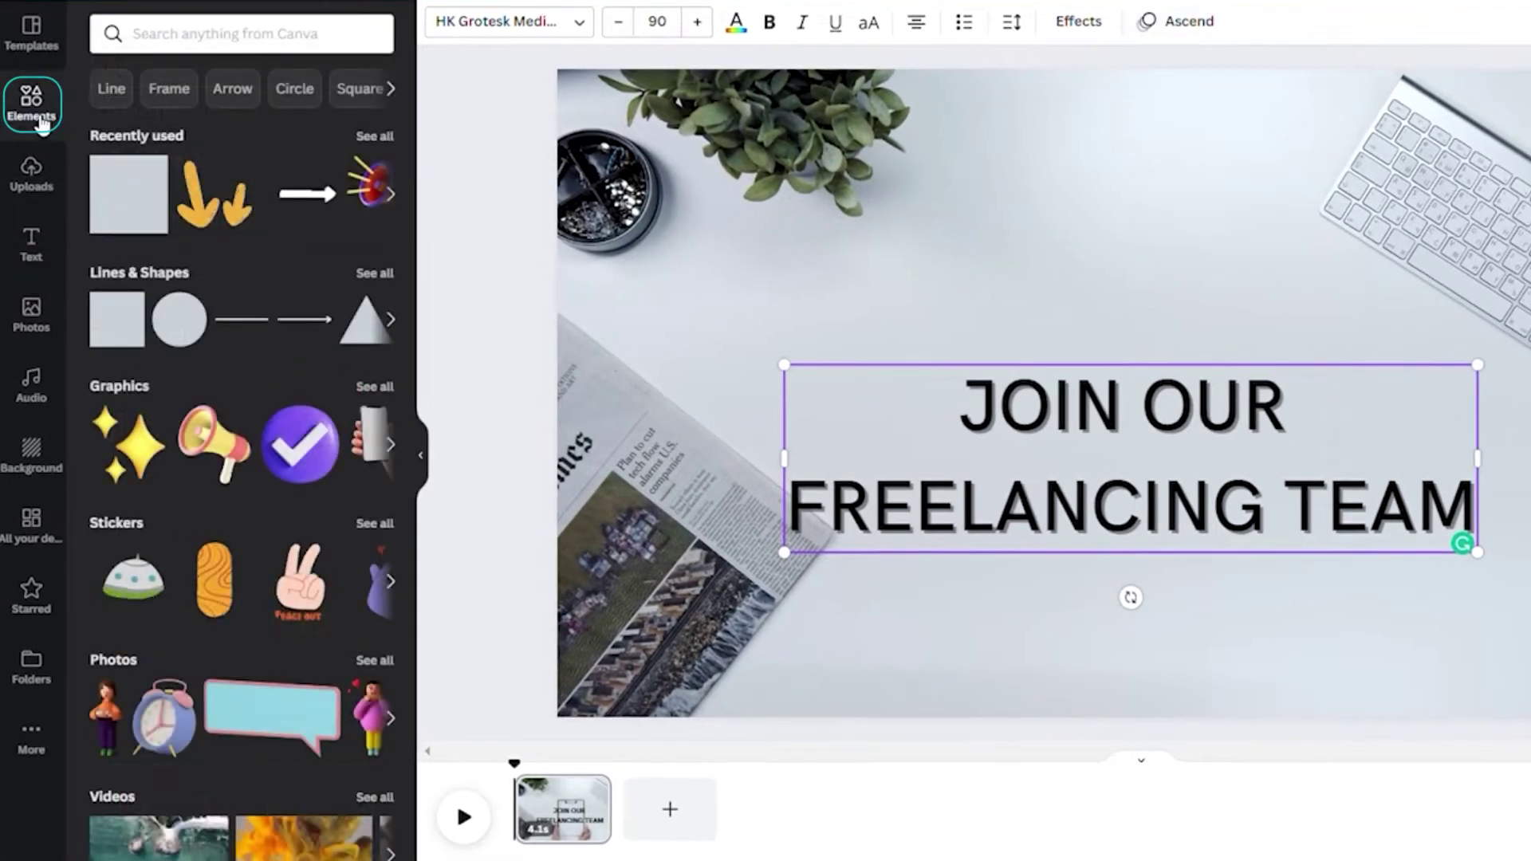
left_click(237, 42)
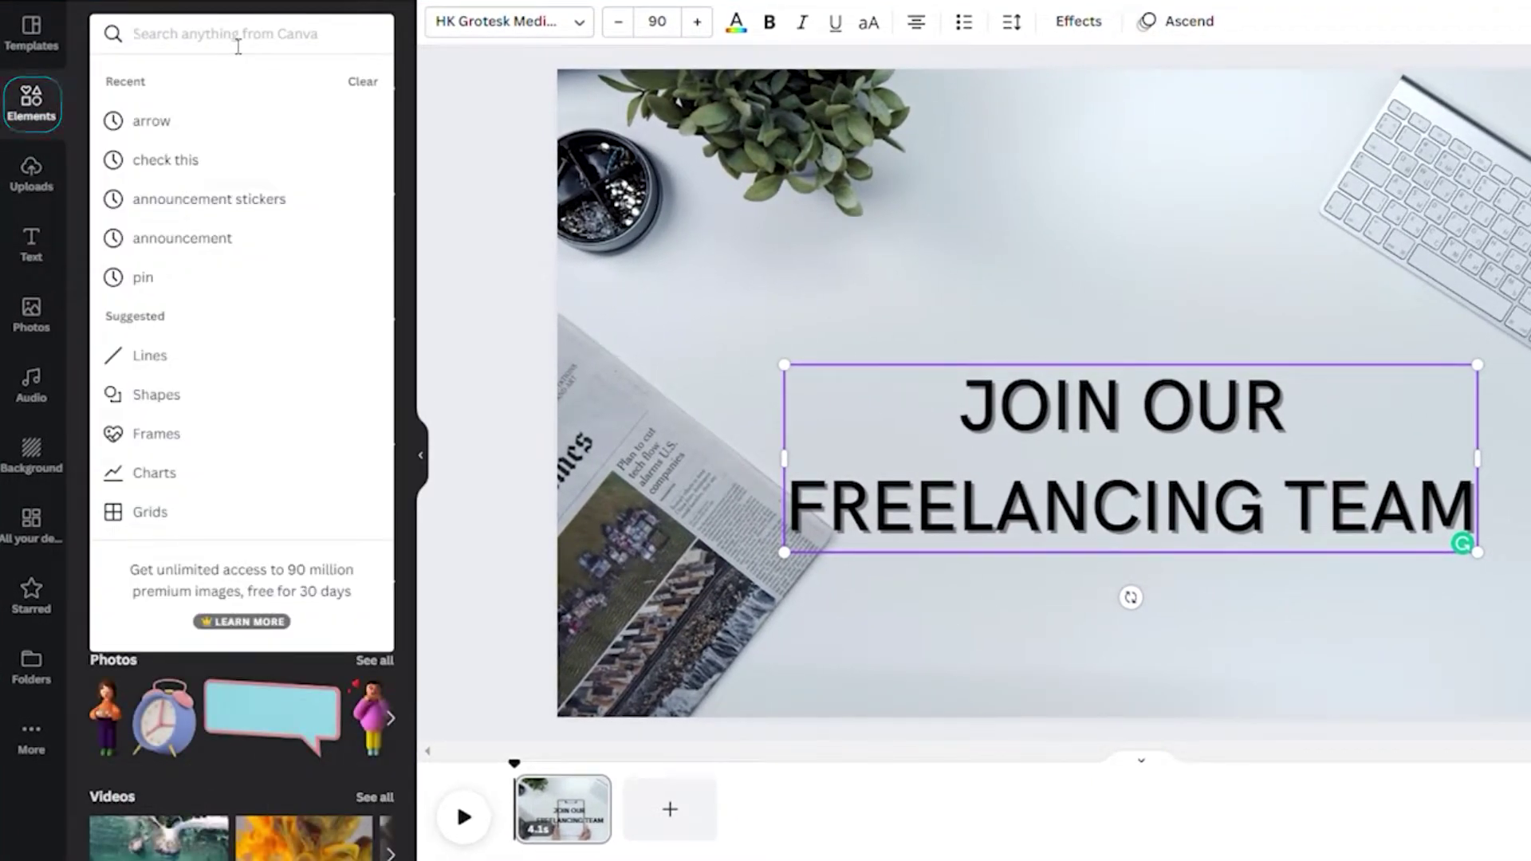
type("ANNOUNCE")
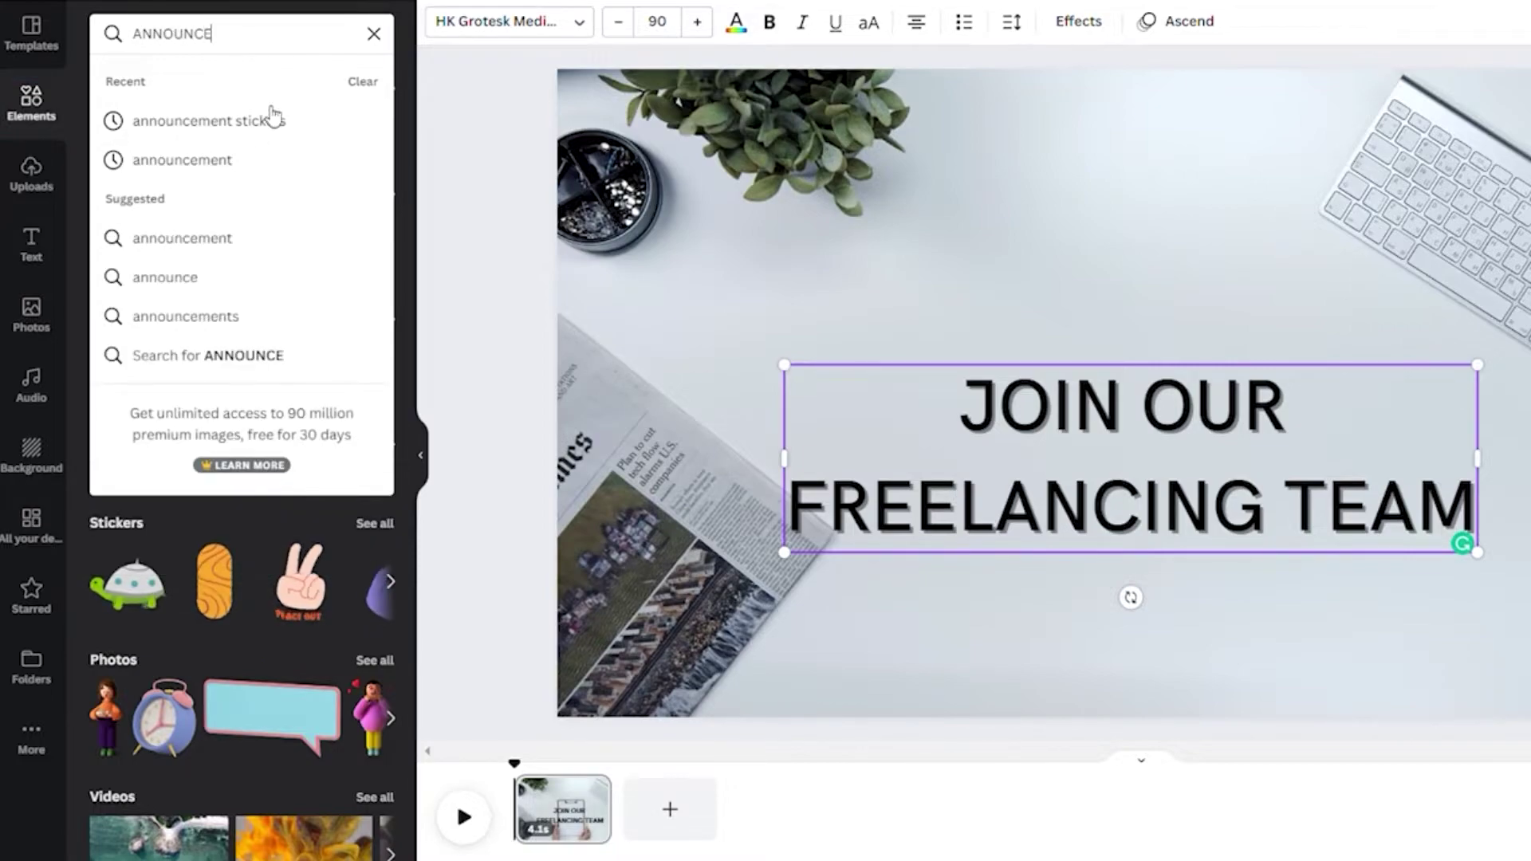
left_click(270, 120)
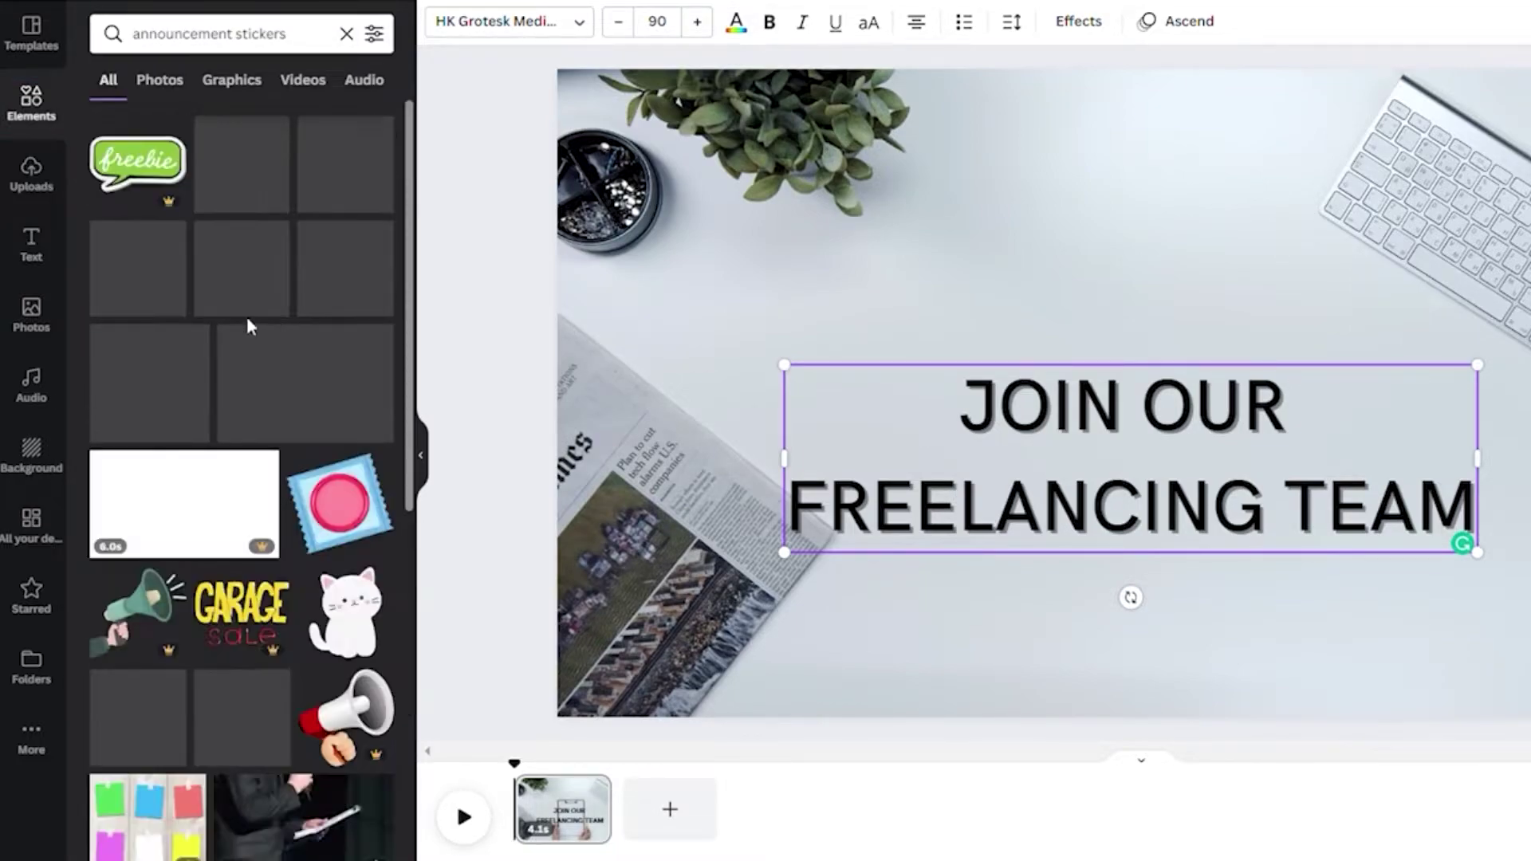
left_click(136, 268)
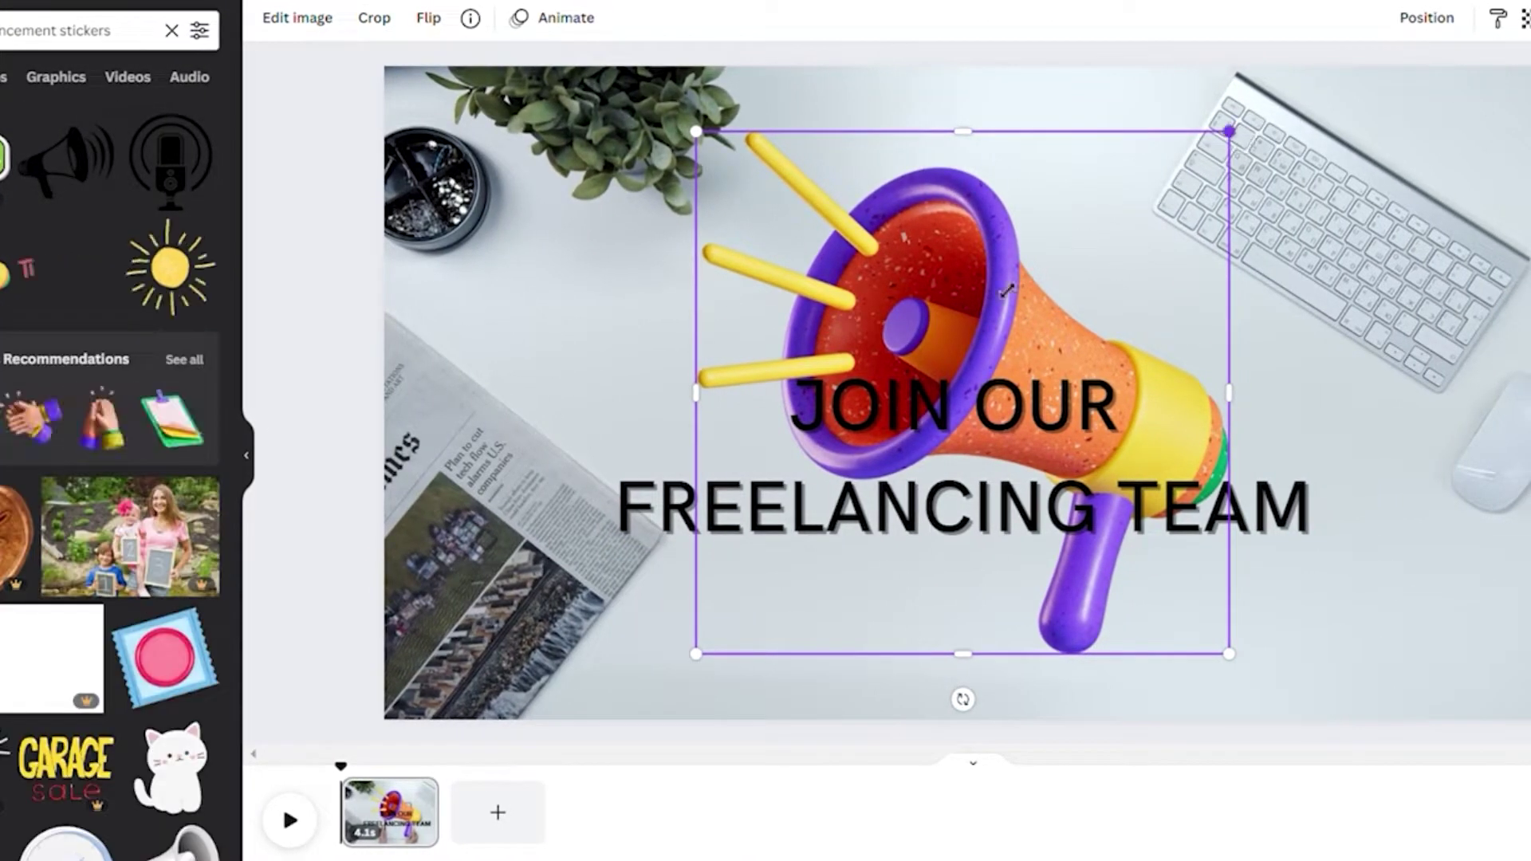
Step: Shrink the megaphone and place it right of "JOIN OUR", with a duplicate on the left of the words
left_click_drag(1019, 280, 985, 311)
left_click_drag(915, 606, 1213, 398)
left_click_drag(1284, 241, 1248, 404)
left_click_drag(1166, 354, 678, 362)
right_click(678, 363)
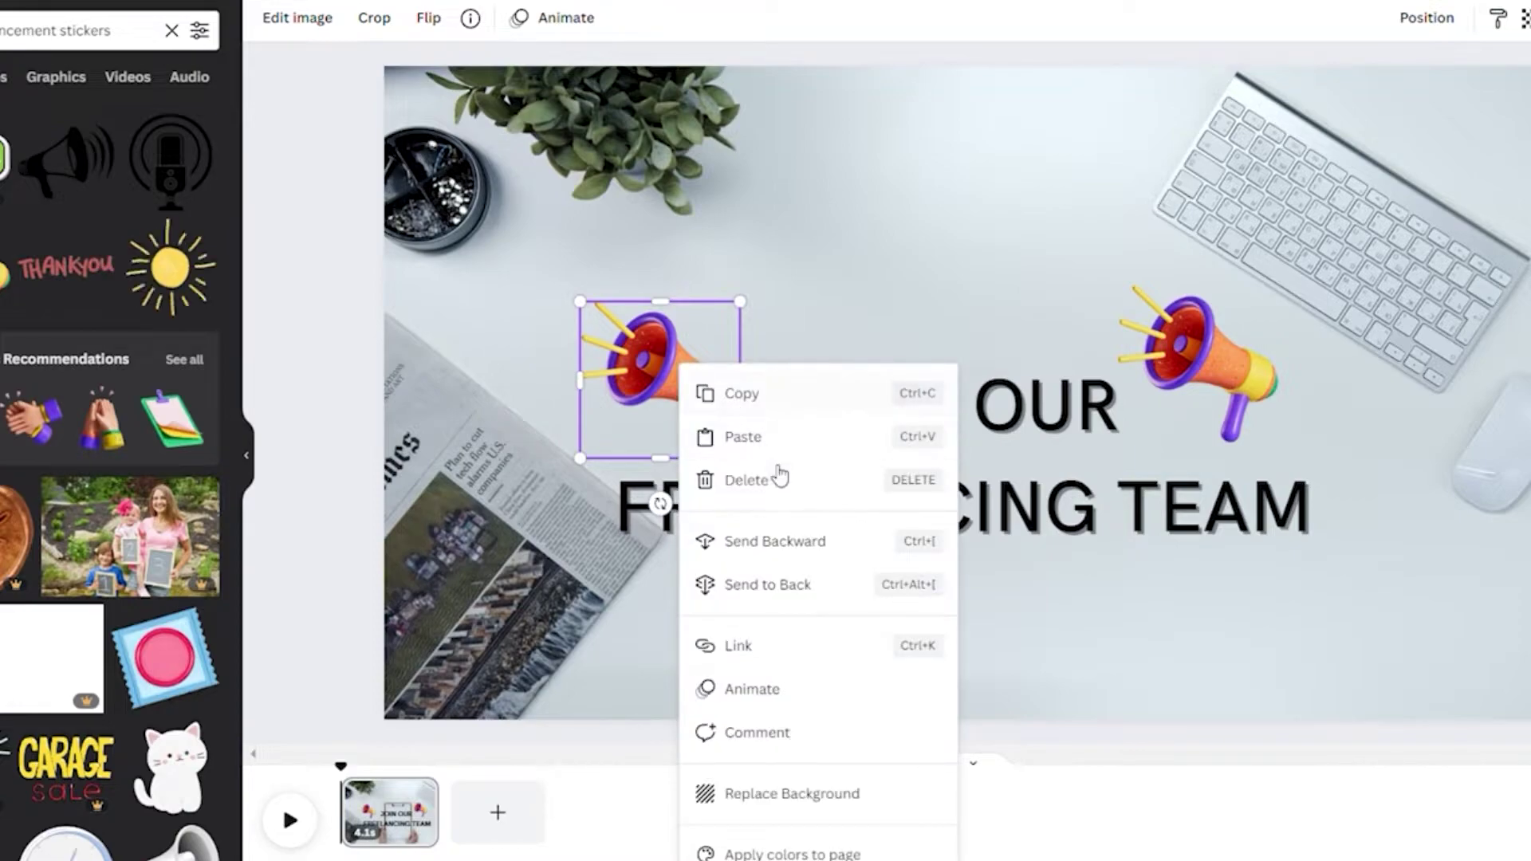
left_click(697, 370)
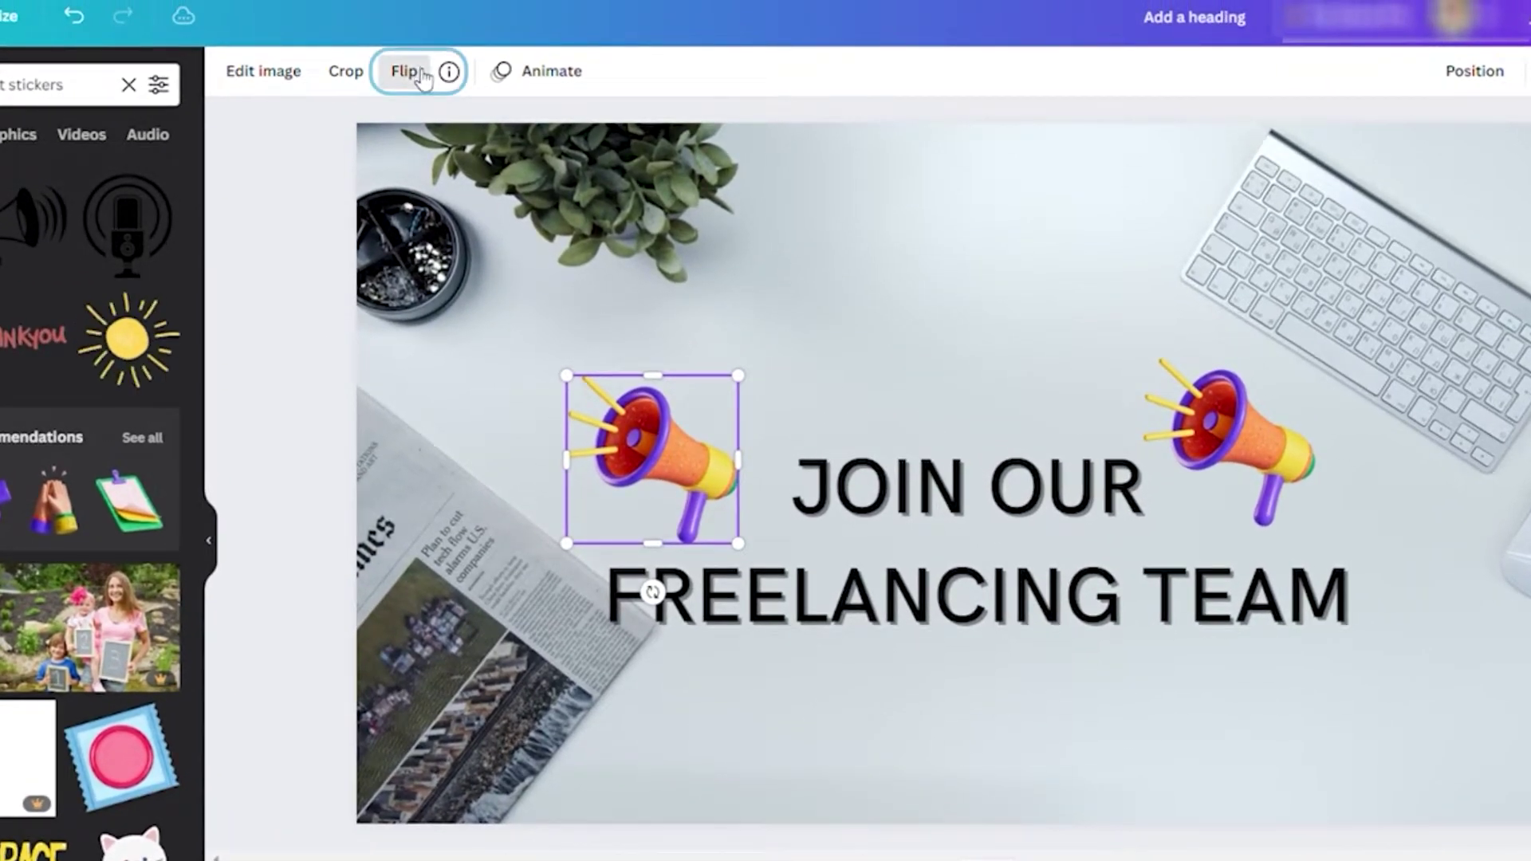
Step: Flip the left megaphone horizontally and position the two megaphones level with each other on either side of "JOIN OUR"
left_click(423, 76)
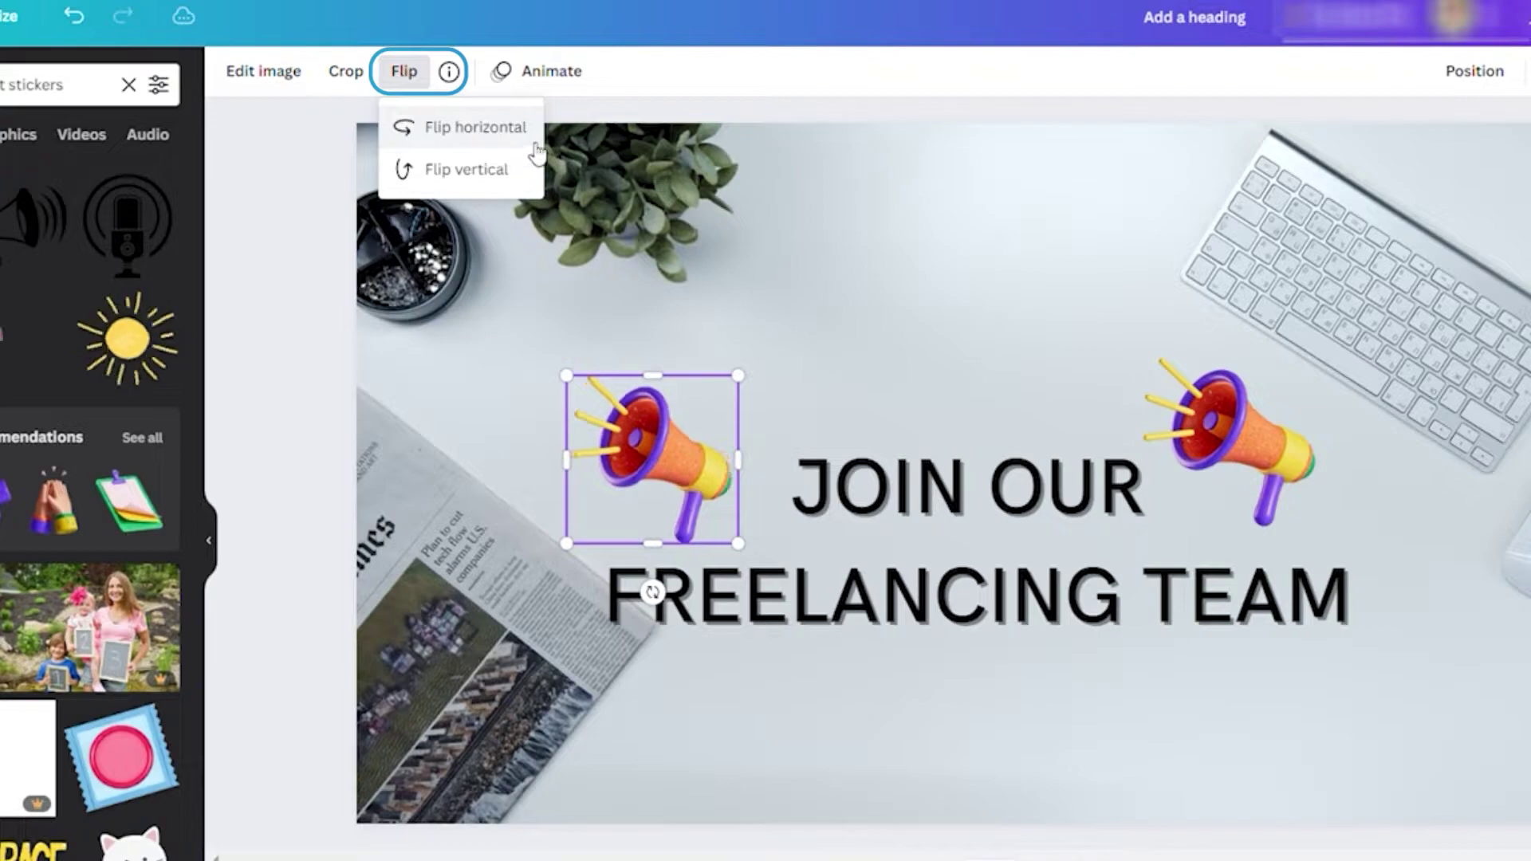
left_click(537, 131)
left_click_drag(709, 464, 726, 461)
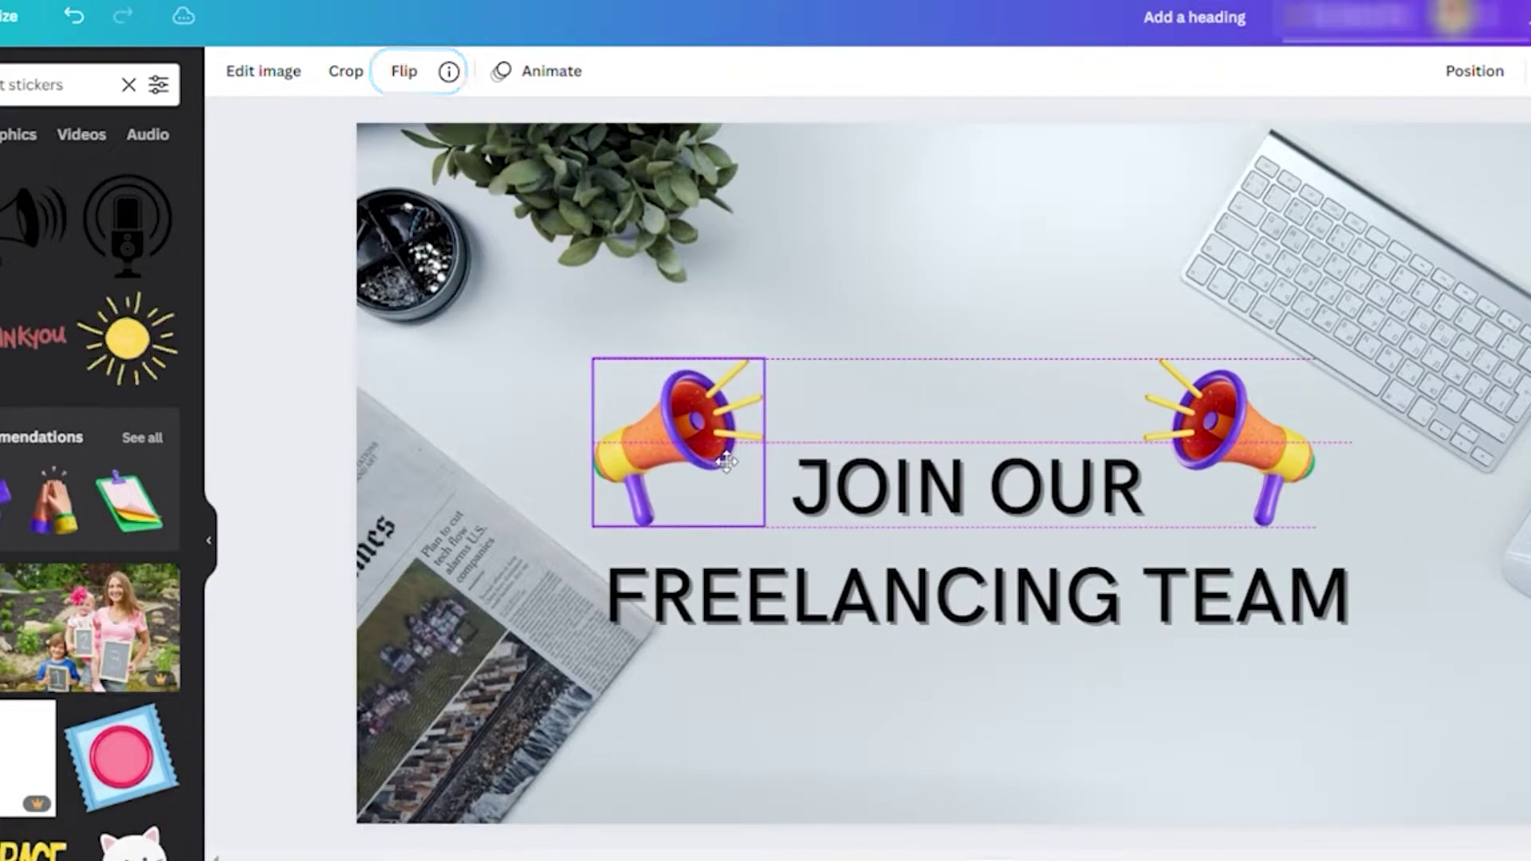
left_click(969, 281)
left_click_drag(1244, 419, 1277, 422)
left_click(1095, 279)
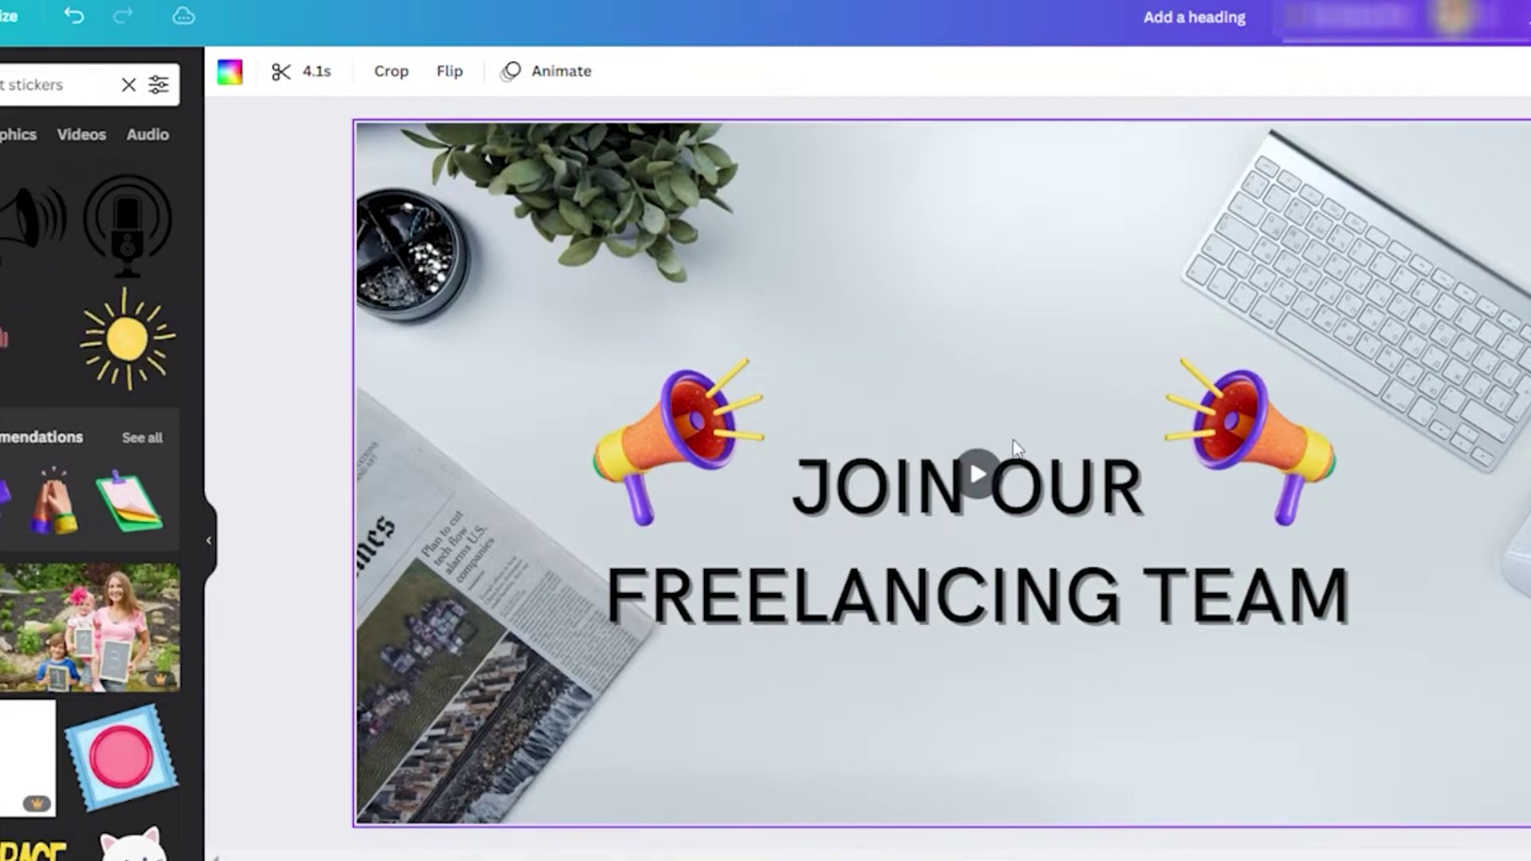
Step: Select both megaphones together and apply the Pop photo animation on enter
left_click(690, 394)
left_click(1221, 426, "shift")
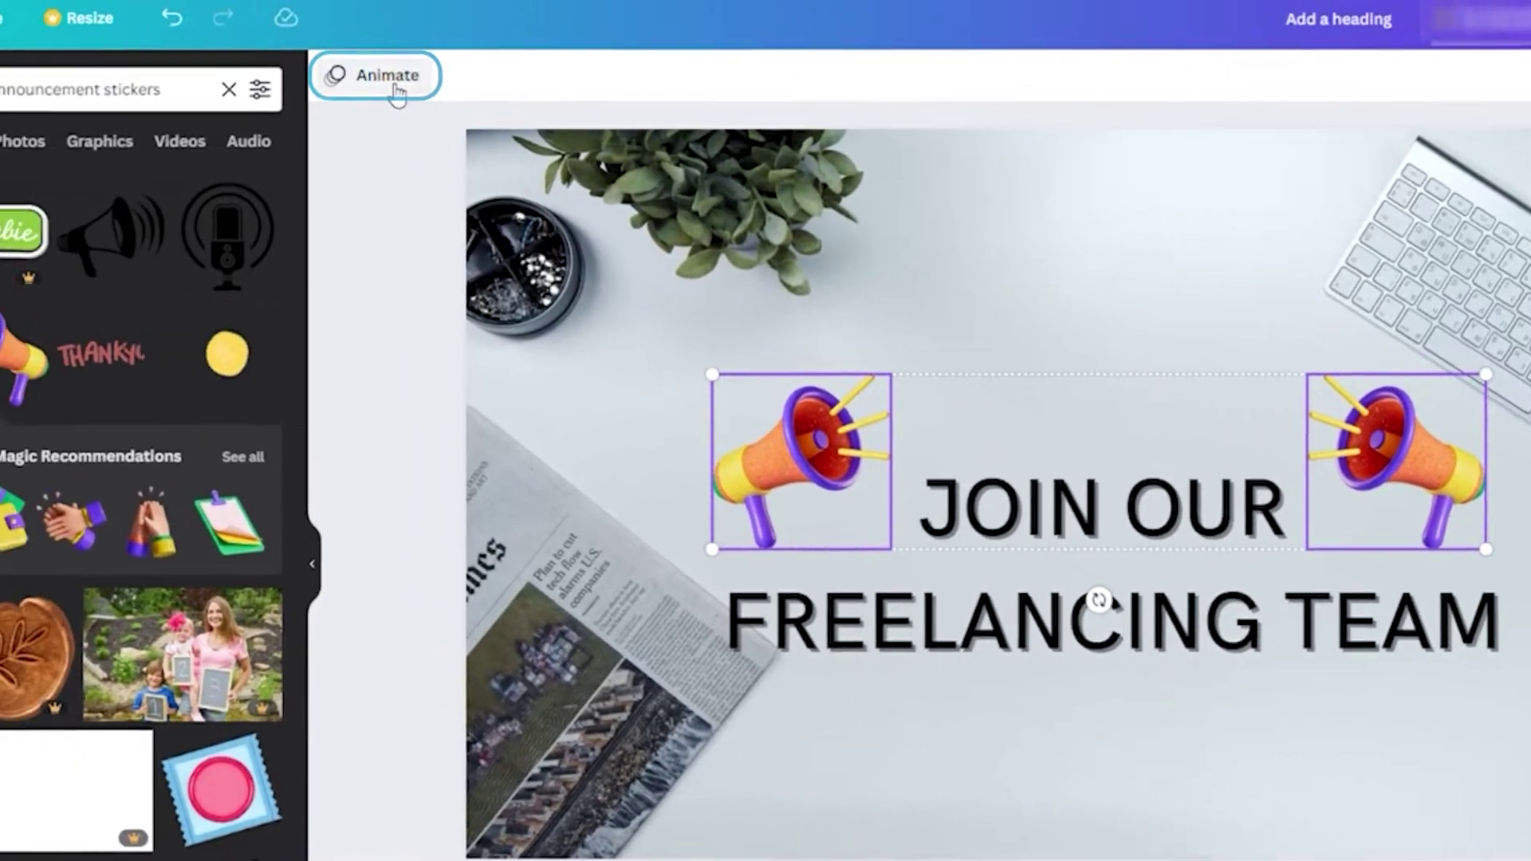
left_click(283, 73)
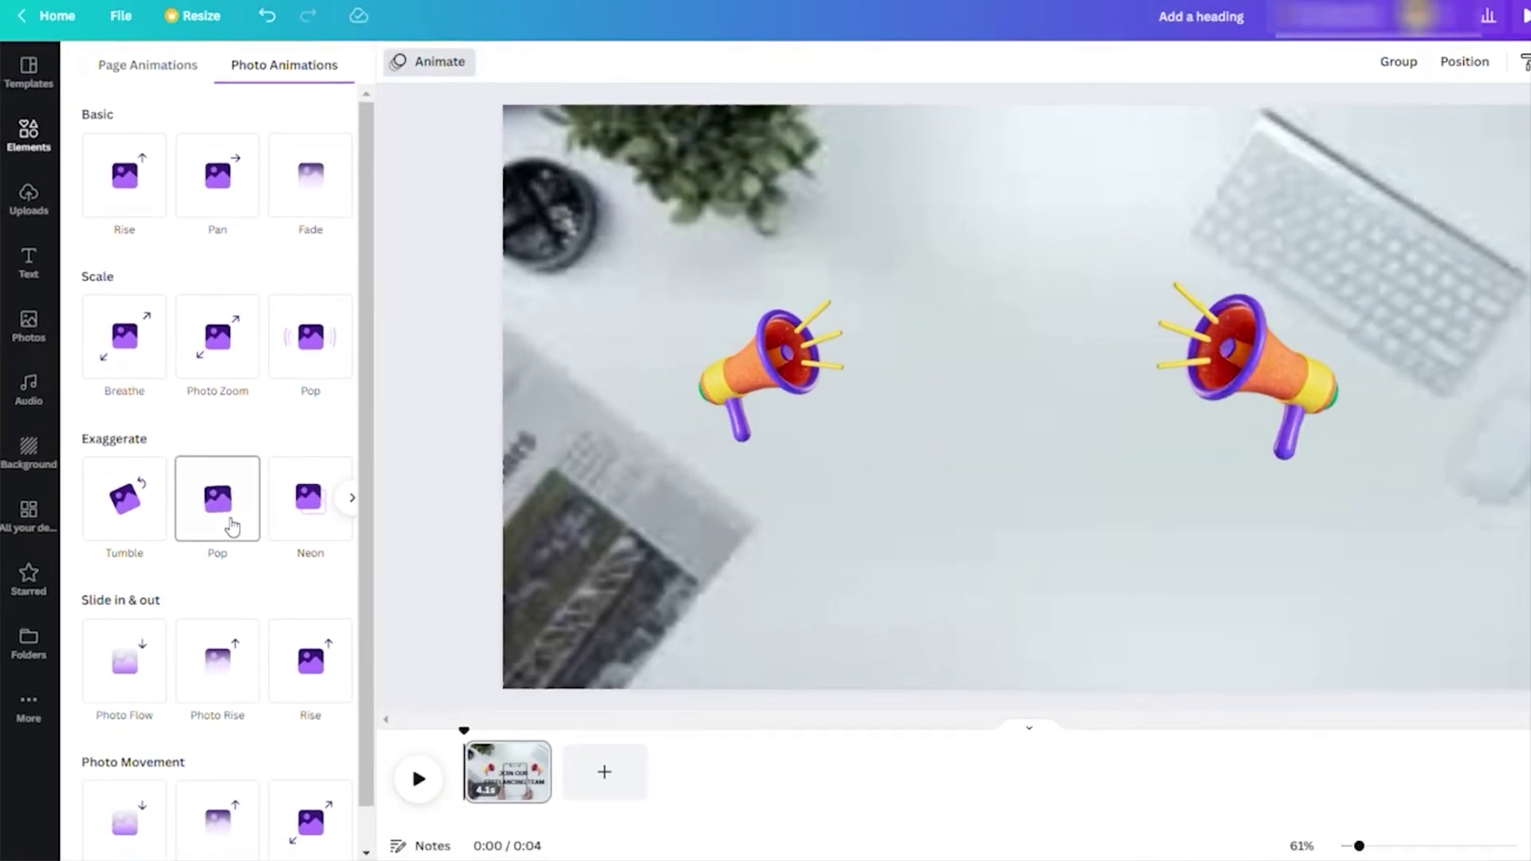
left_click(233, 528)
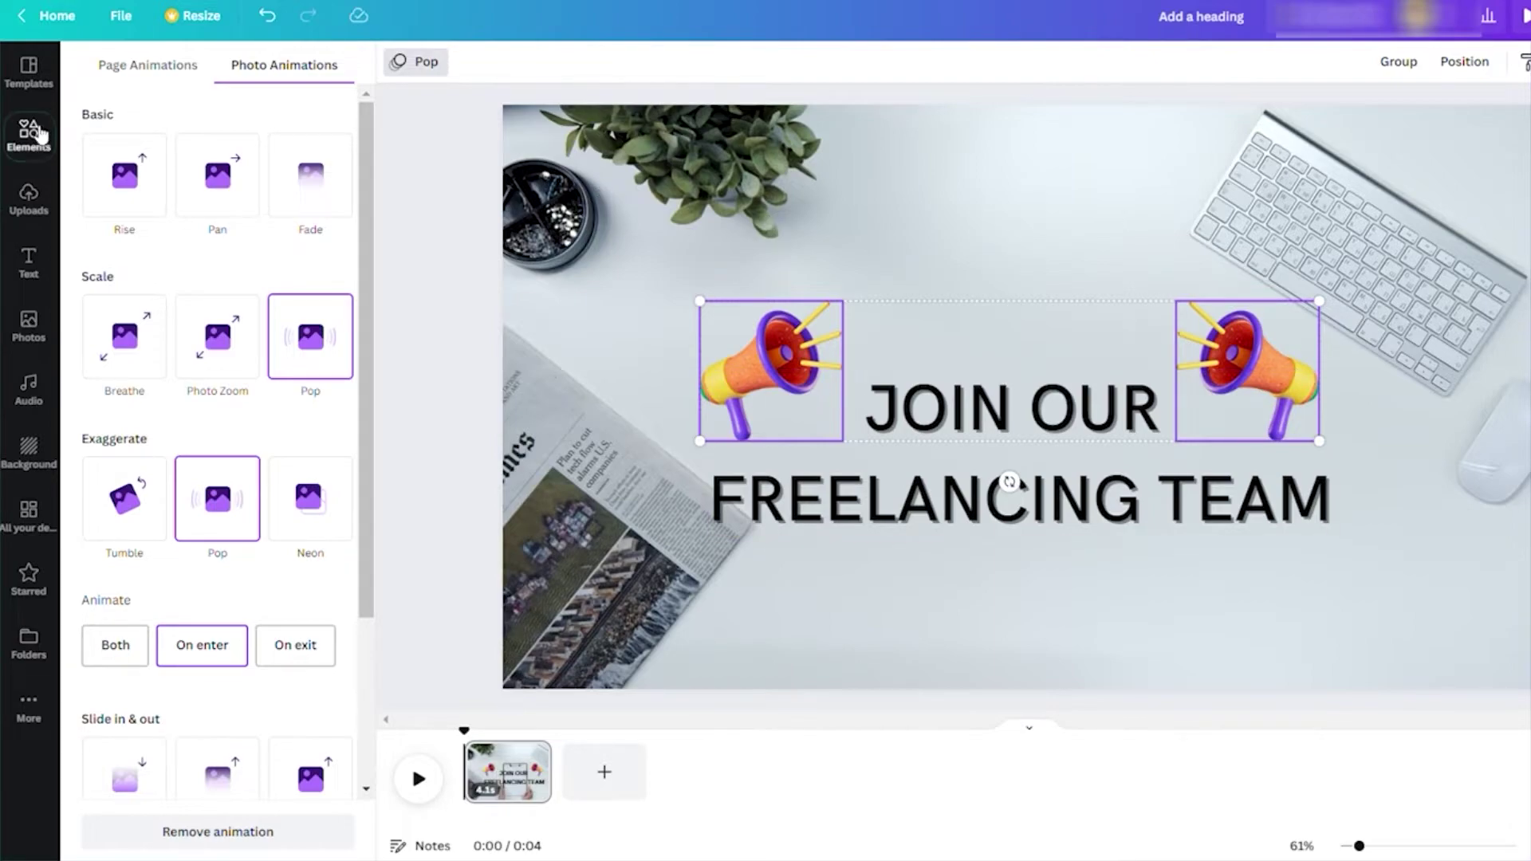
Step: Search the elements for "arrow sticker" and add the pair of orange down arrows, scaled down and centred above the heading
left_click(29, 134)
left_click(223, 65)
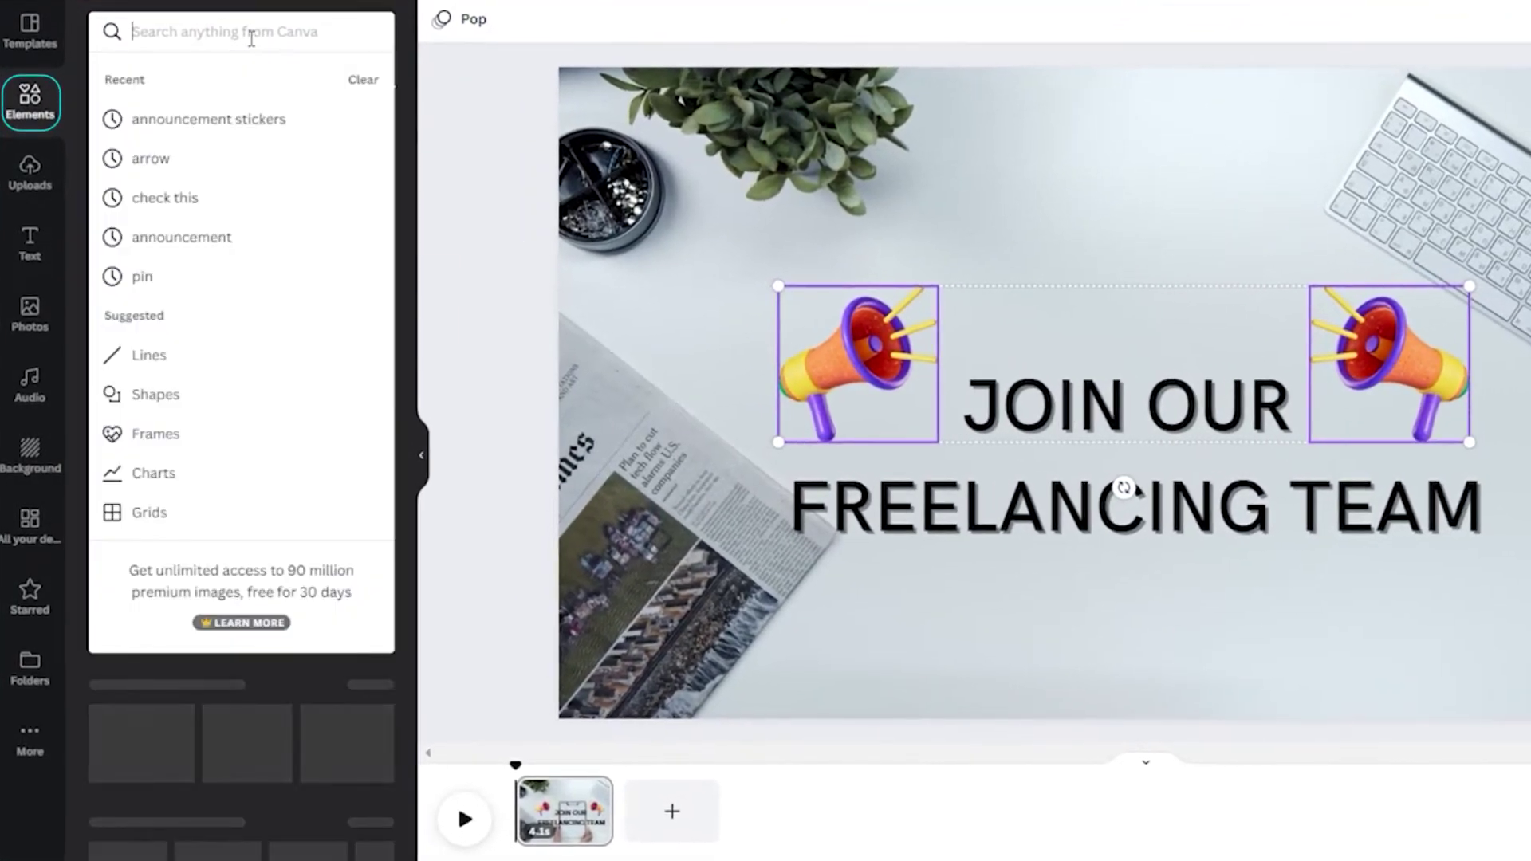
type("a")
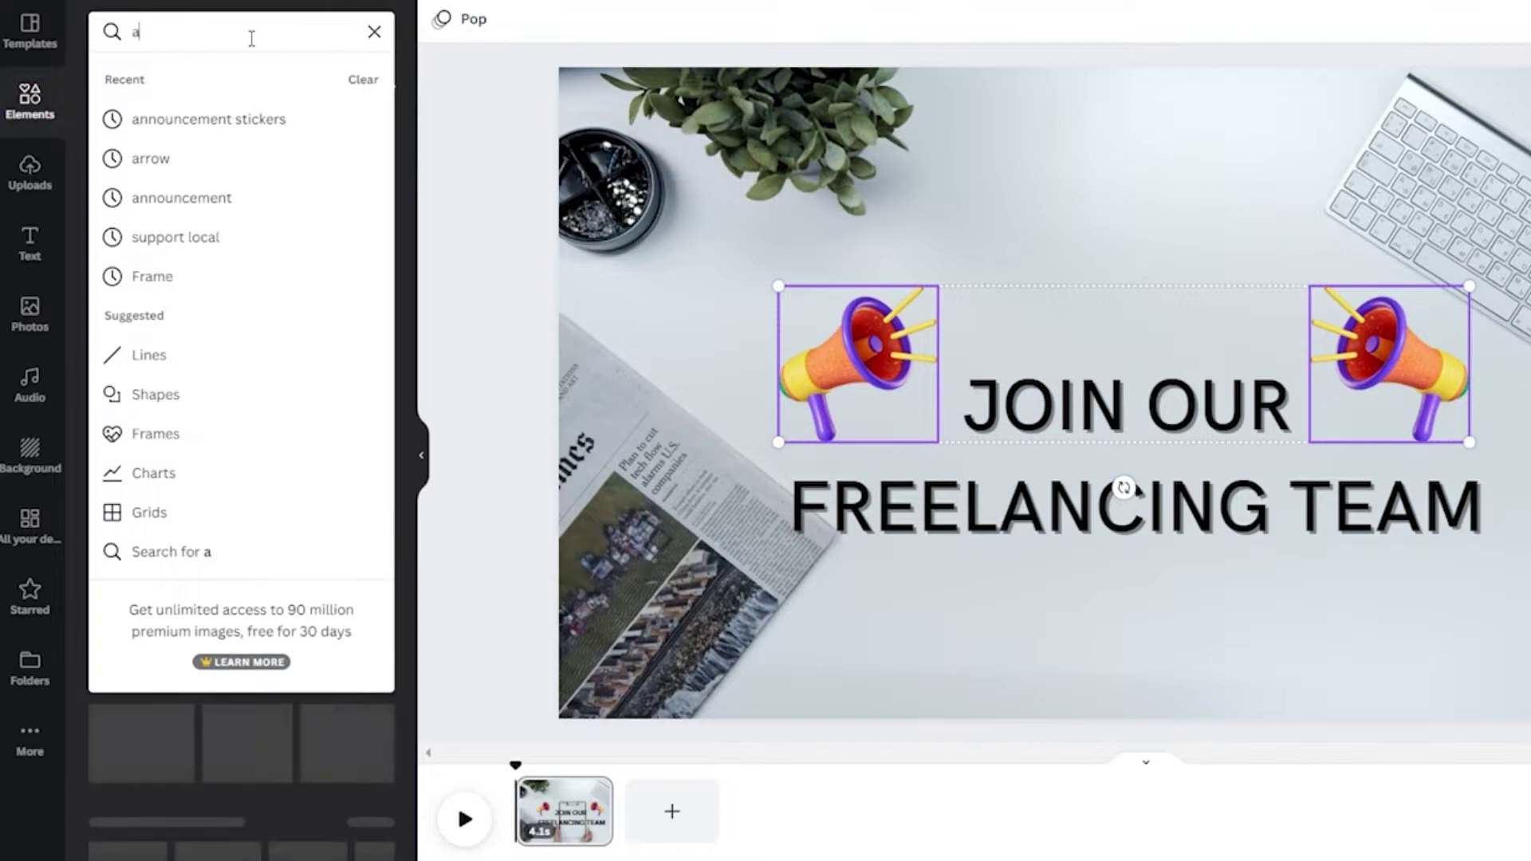
type("rrow")
key("Return")
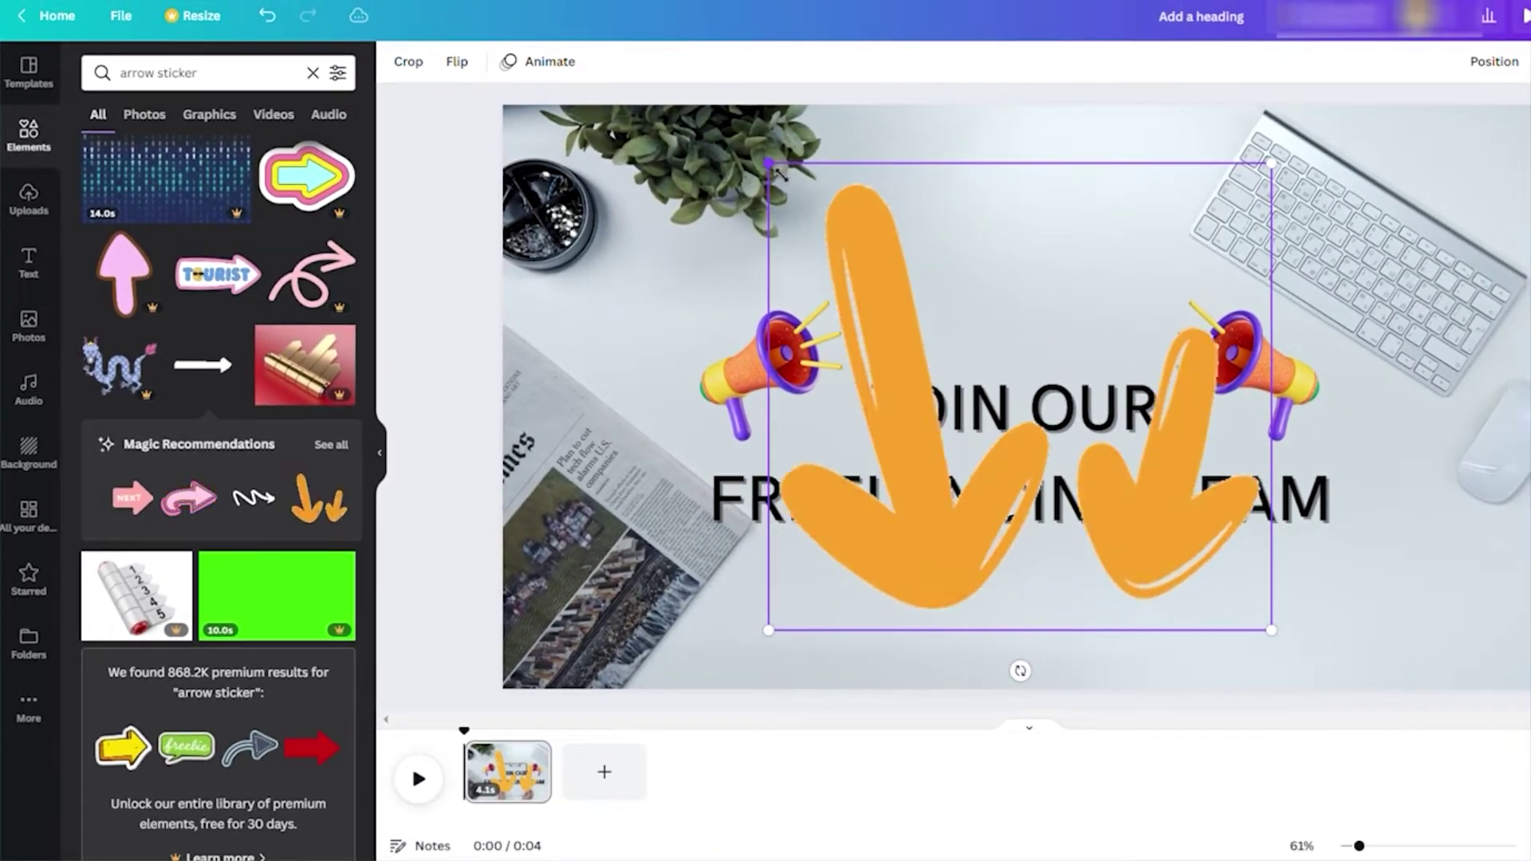
left_click_drag(770, 166, 1083, 457)
left_click_drag(1204, 507, 1047, 188)
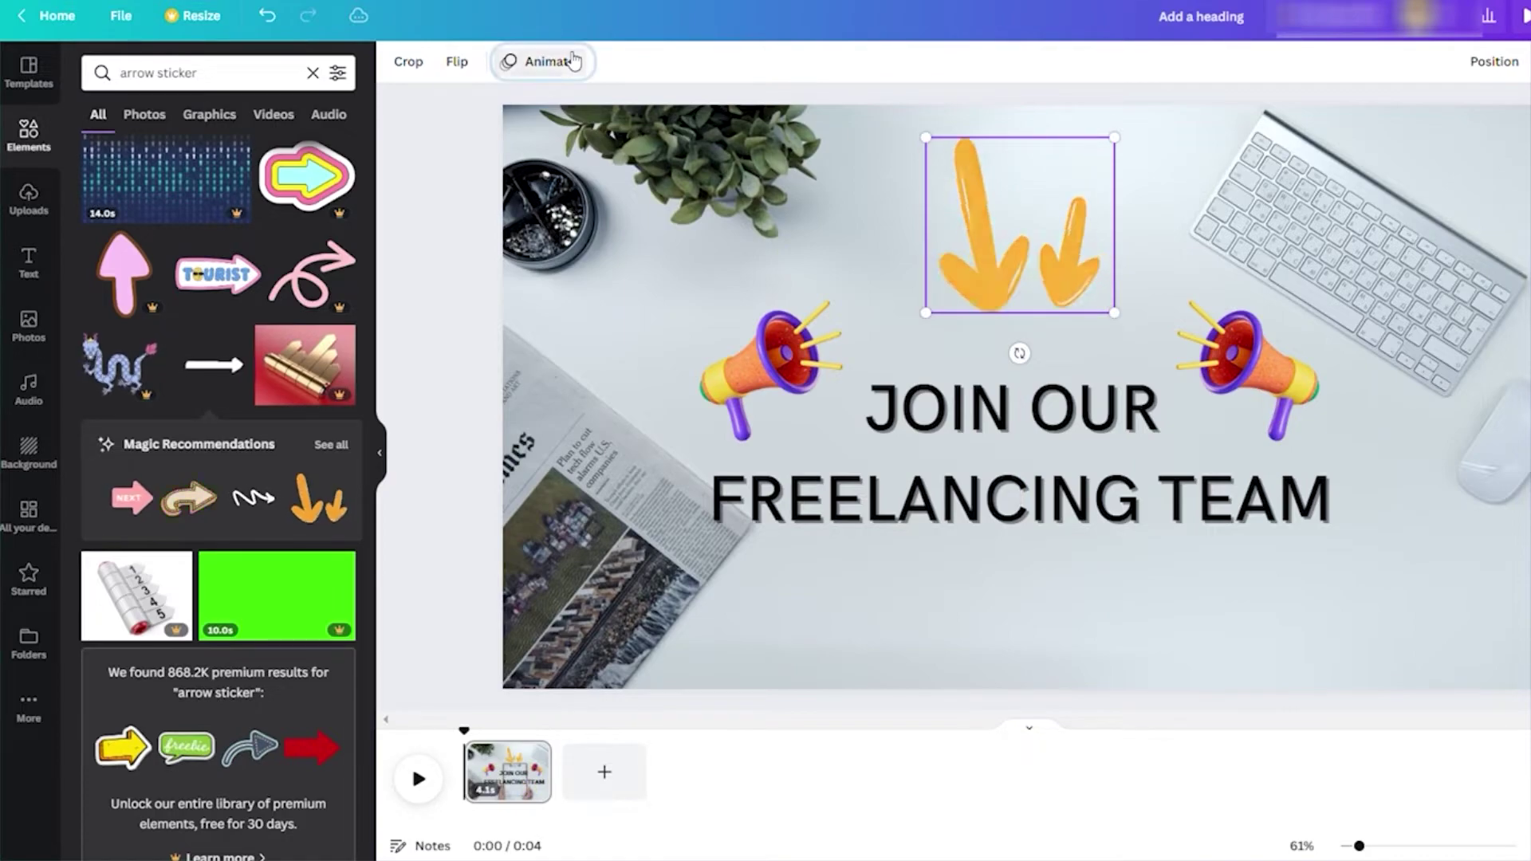
Step: Apply the Pop element animation on enter to the orange arrows
left_click(547, 61)
left_click(217, 335)
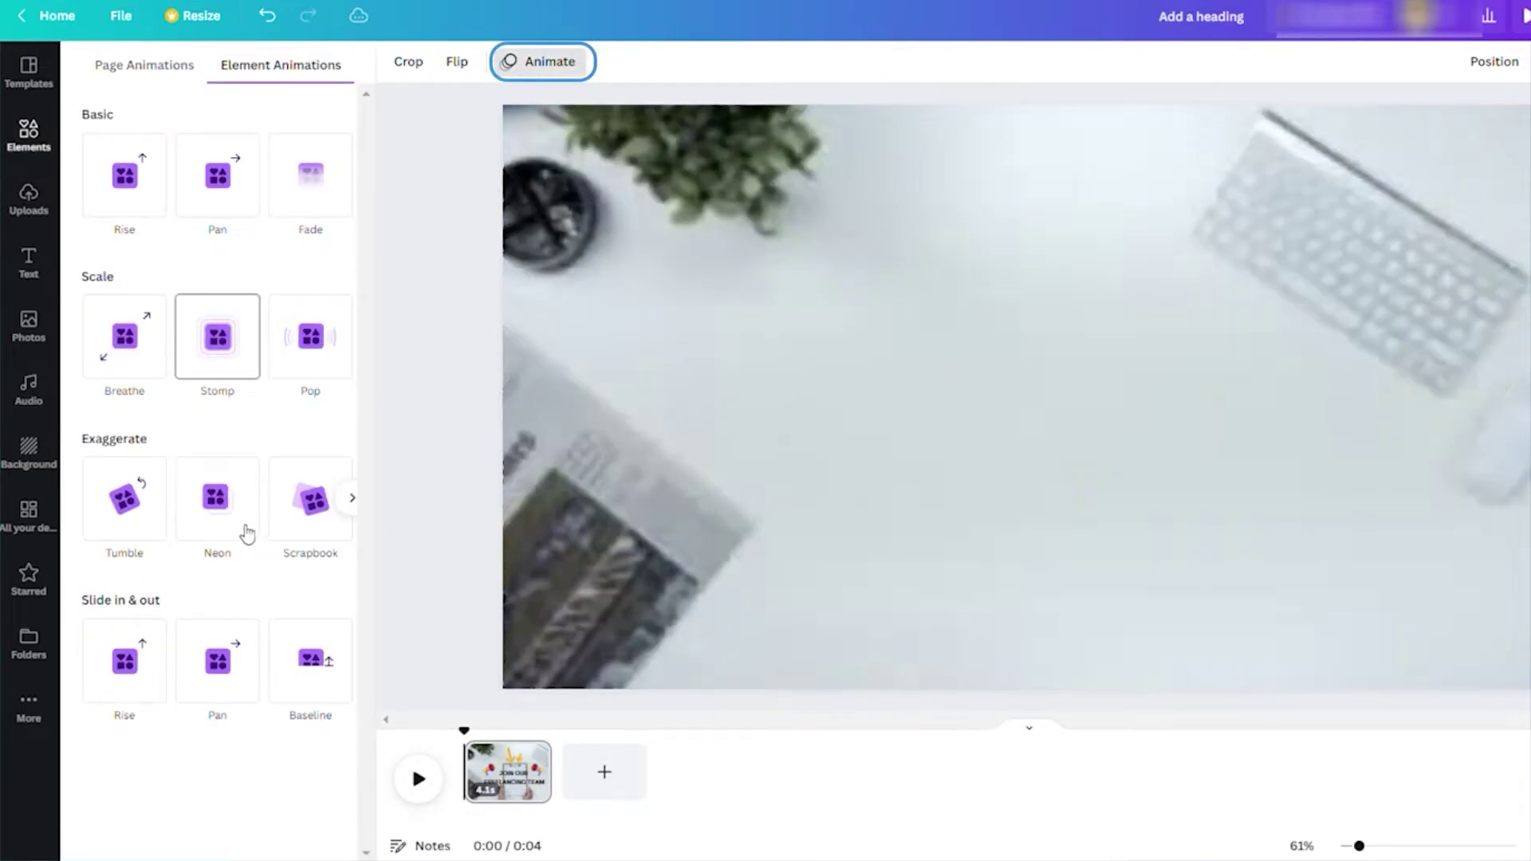
left_click(323, 349)
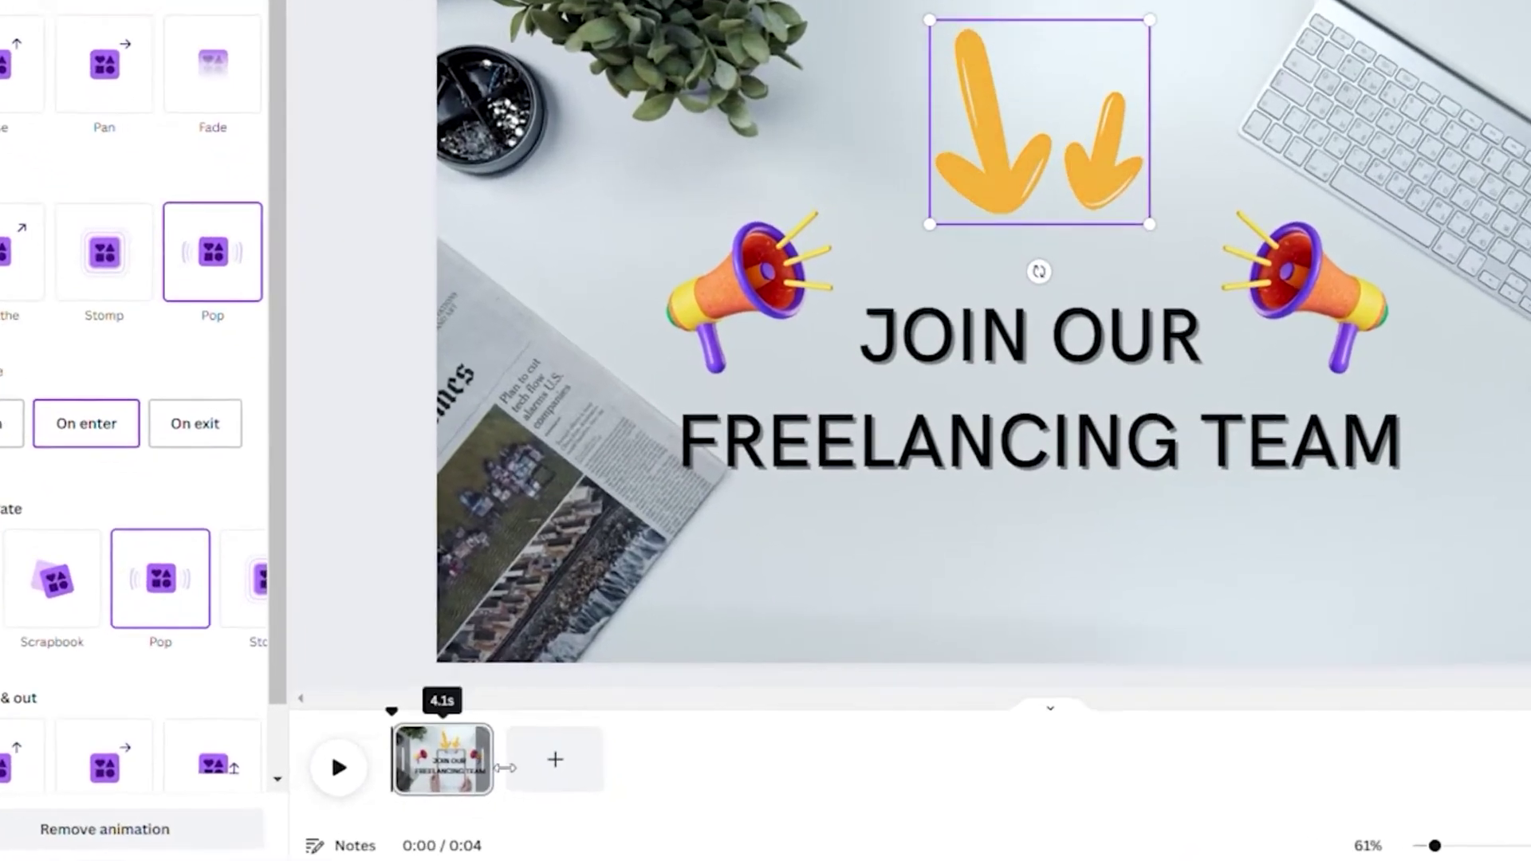
Step: Trim the end of the page's clip on the timeline to 3.2 s and play back the video
left_click(508, 769)
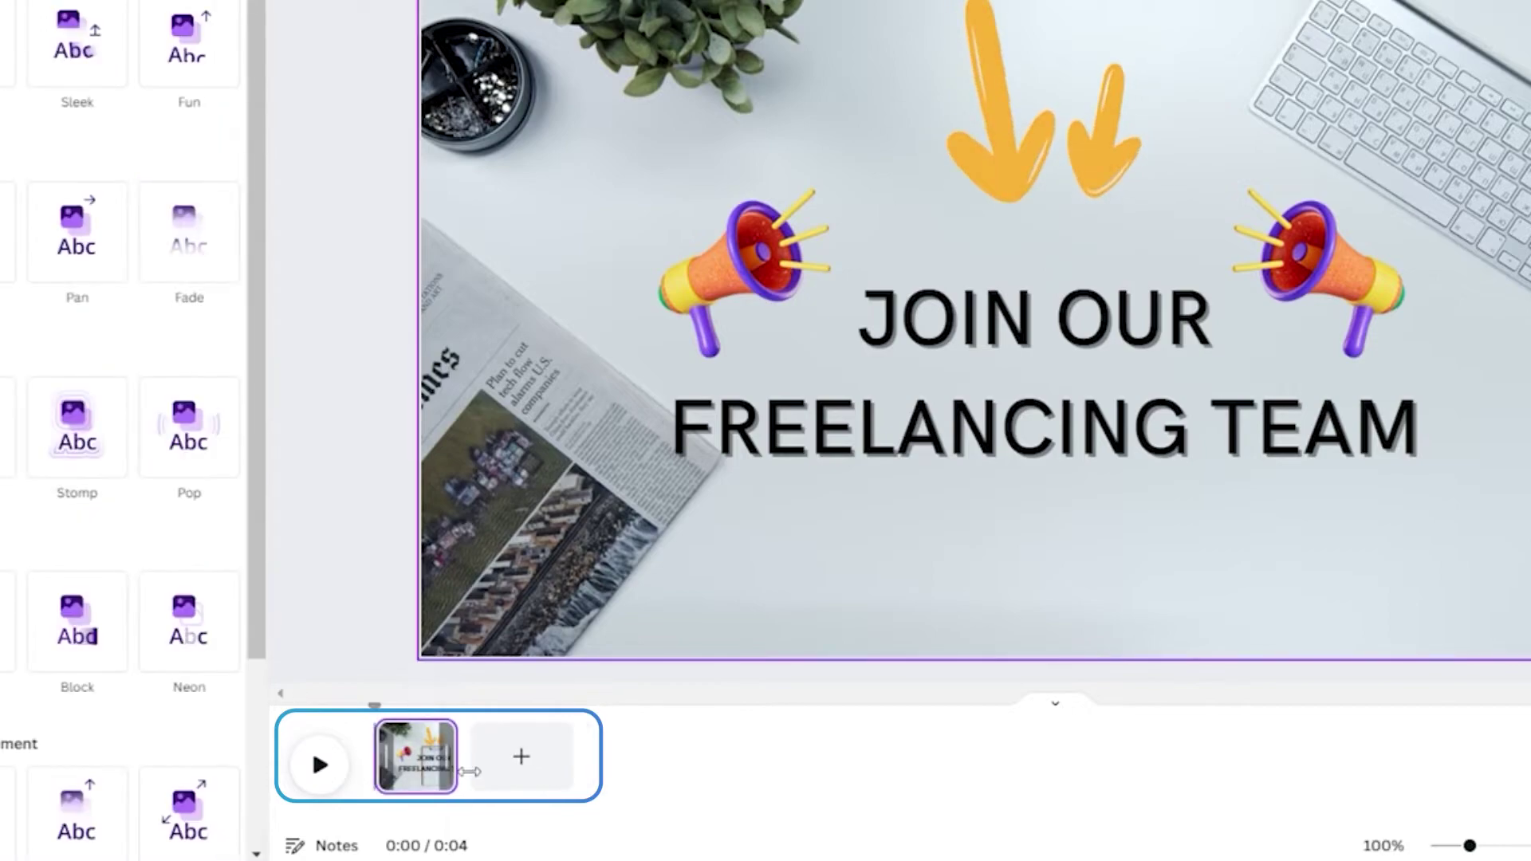
left_click_drag(469, 771, 460, 771)
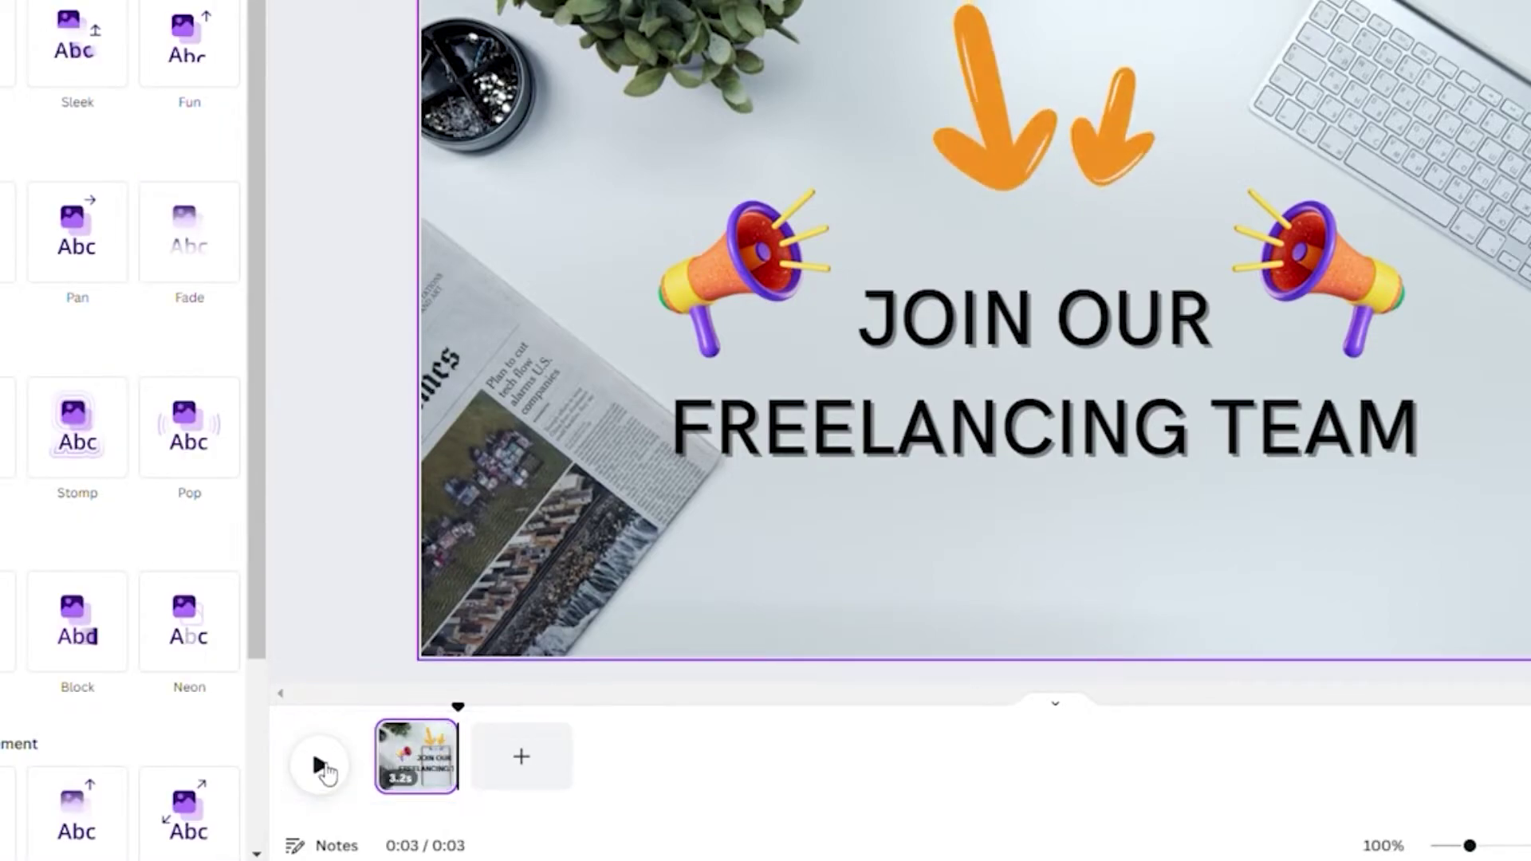
left_click(321, 767)
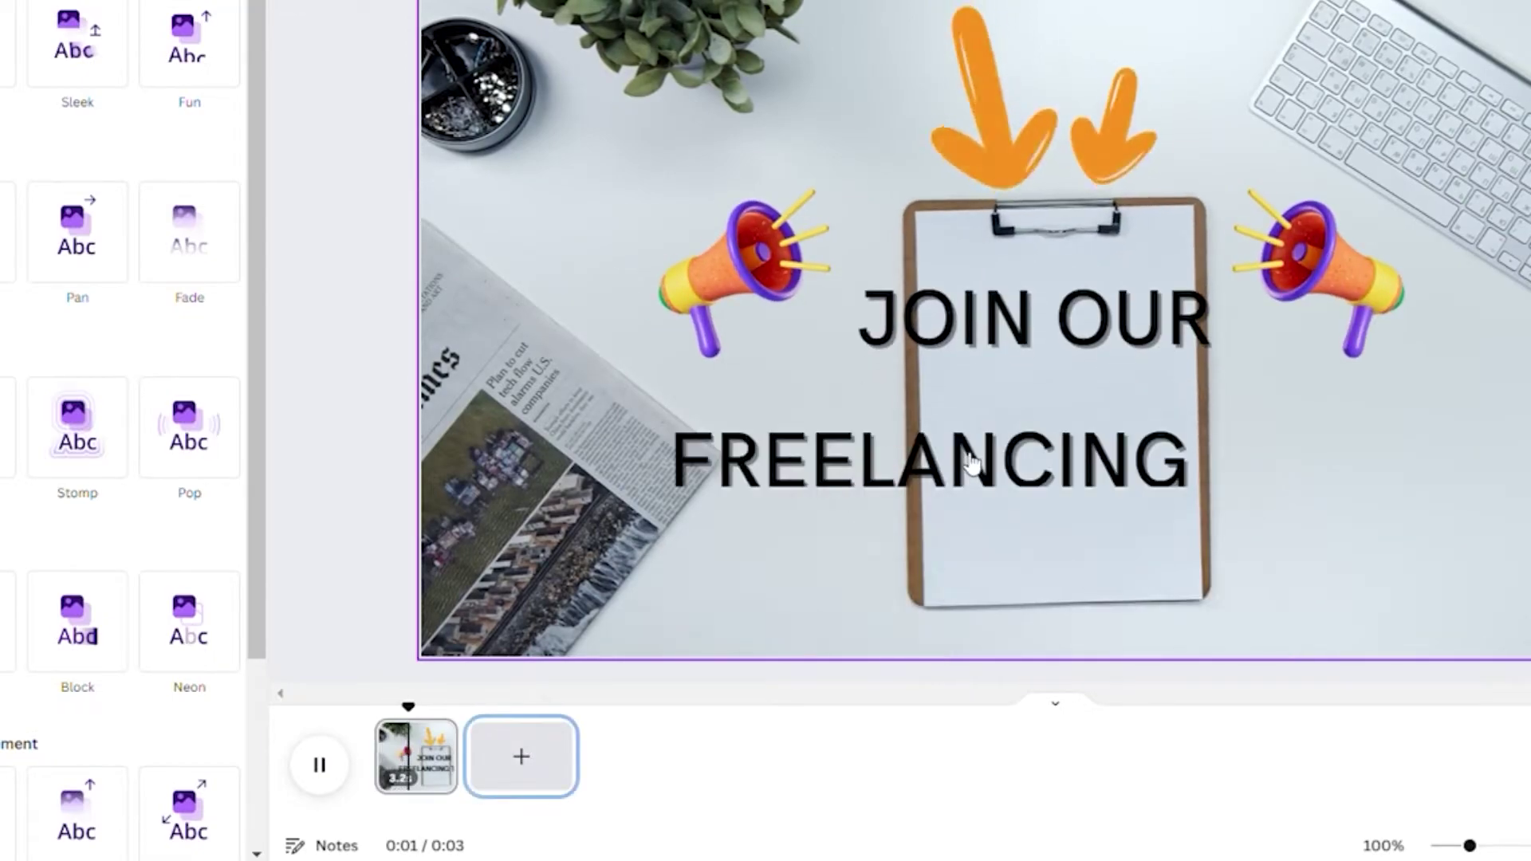
Step: Add a second page with the uploaded 12.0 s clip of the woman typing, scaled to full page height and cropped from its left side
left_click(520, 770)
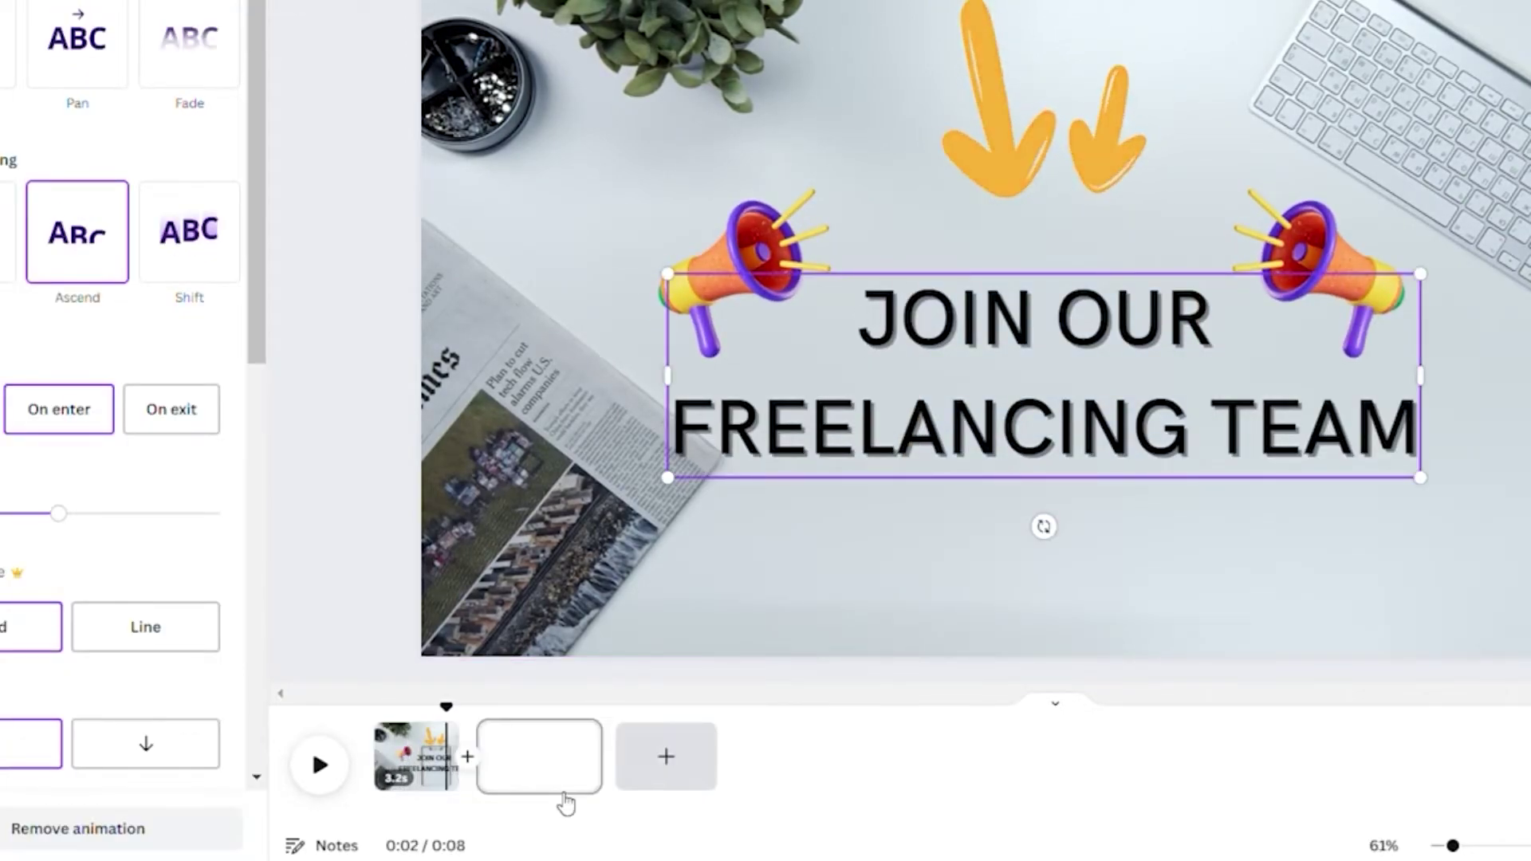
left_click(528, 782)
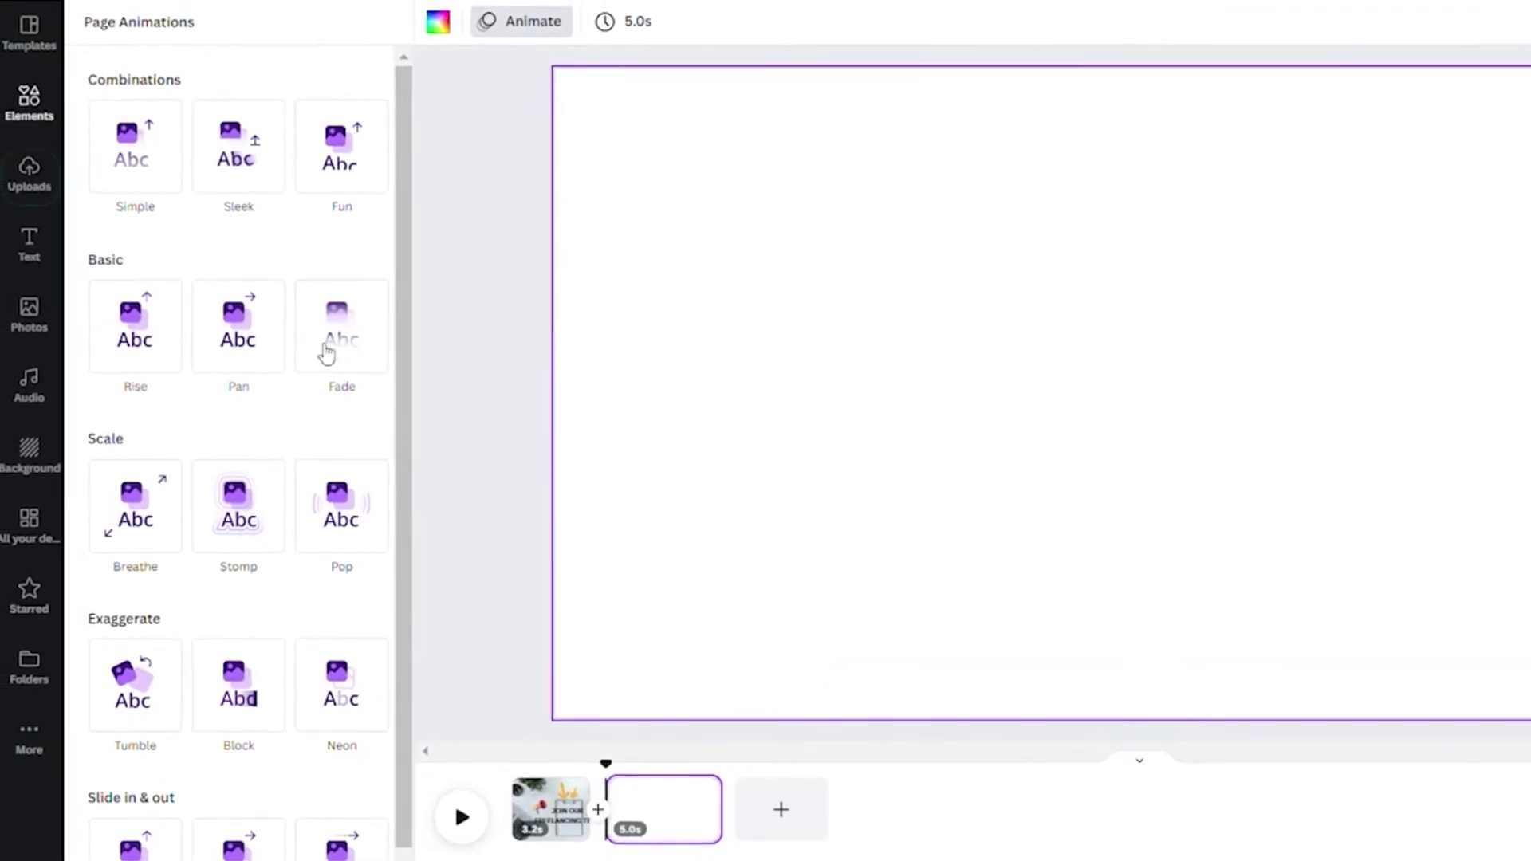
left_click(32, 177)
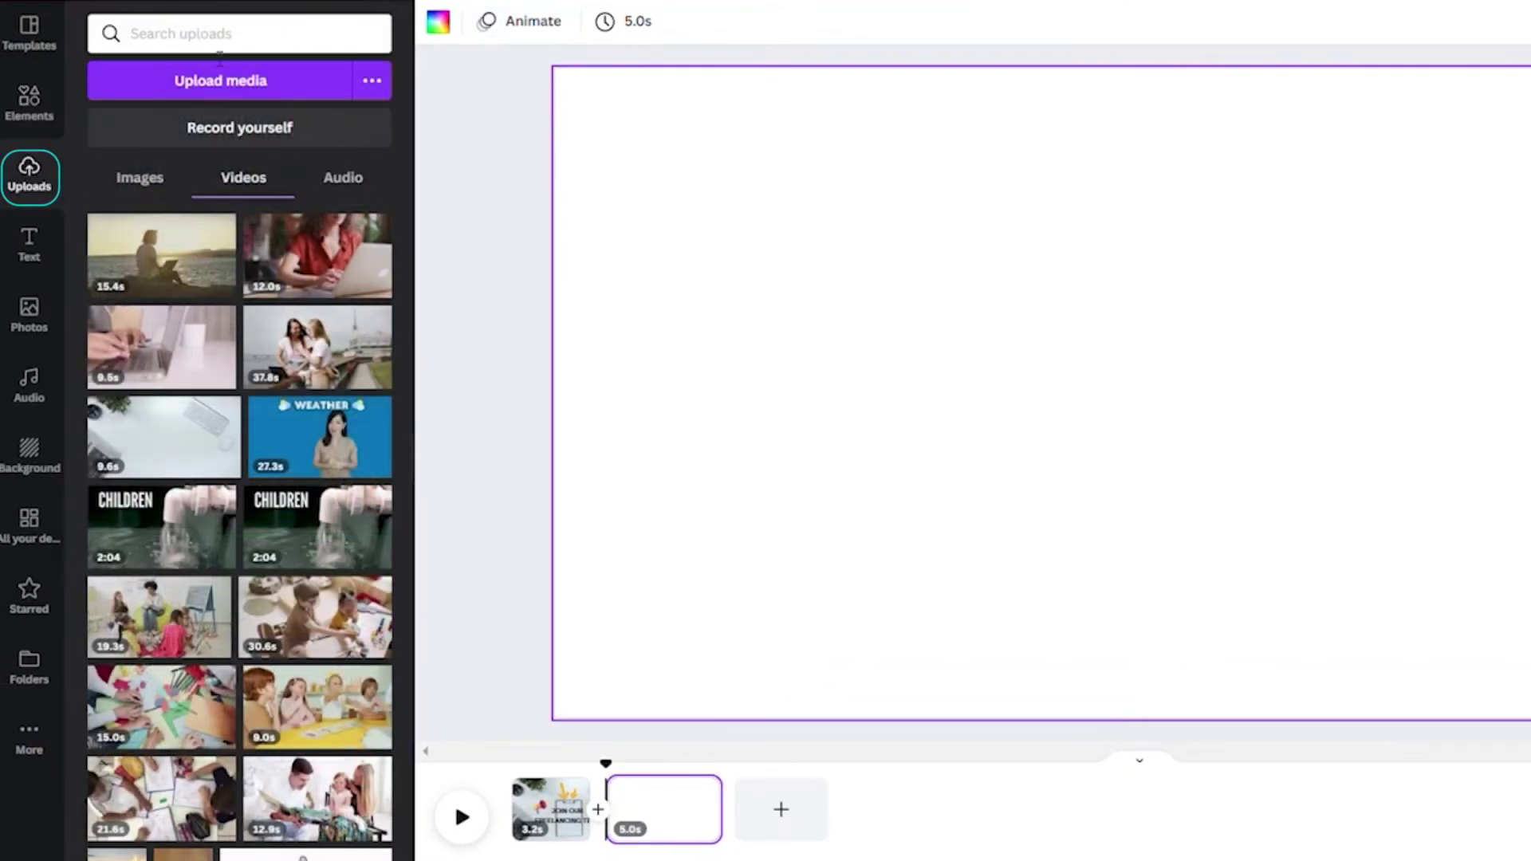
left_click(317, 255)
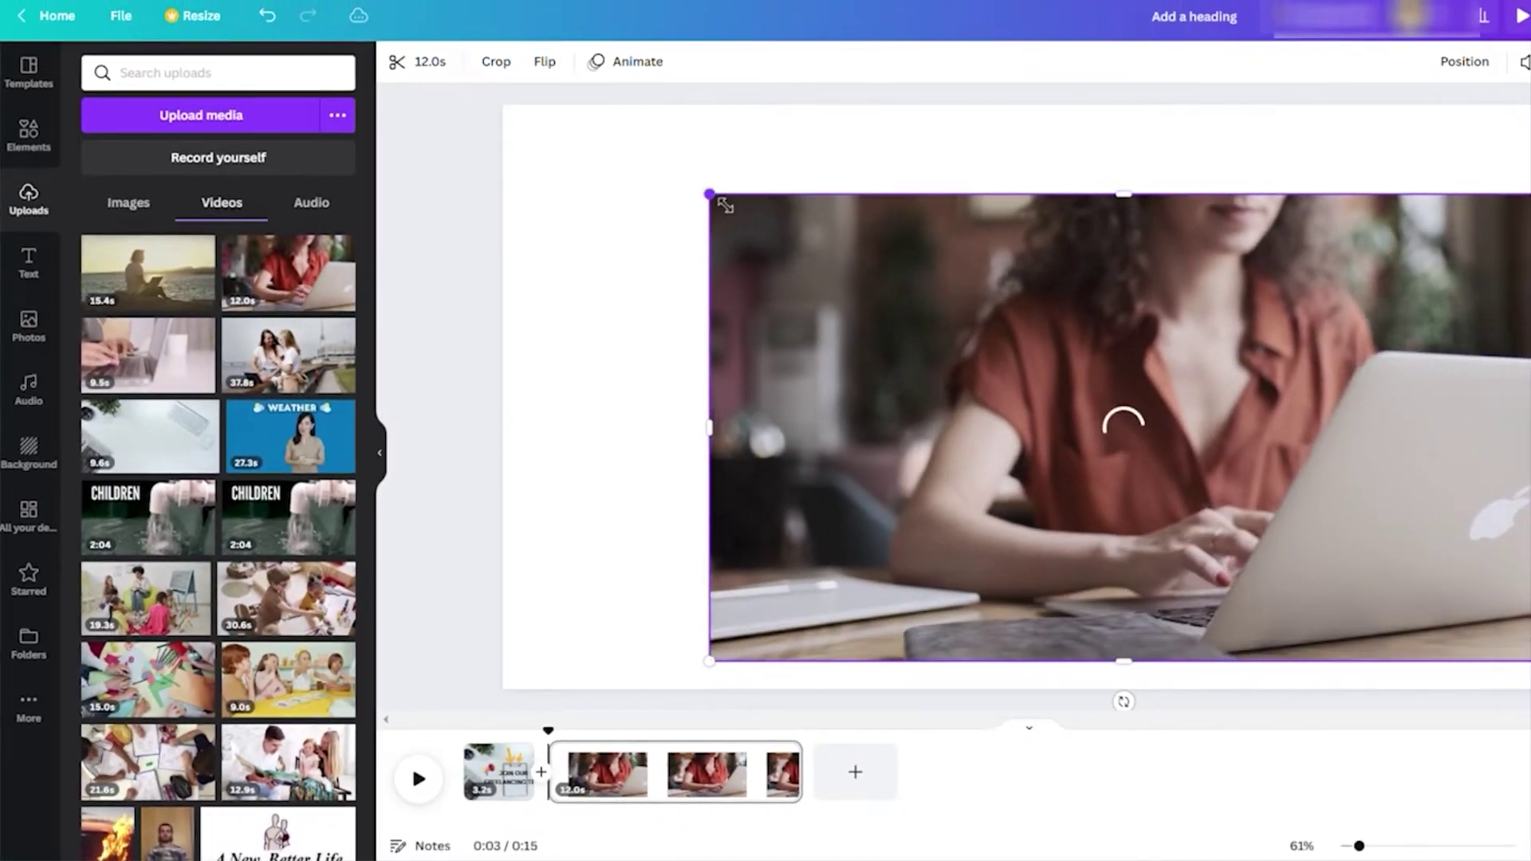
left_click_drag(724, 205, 586, 44)
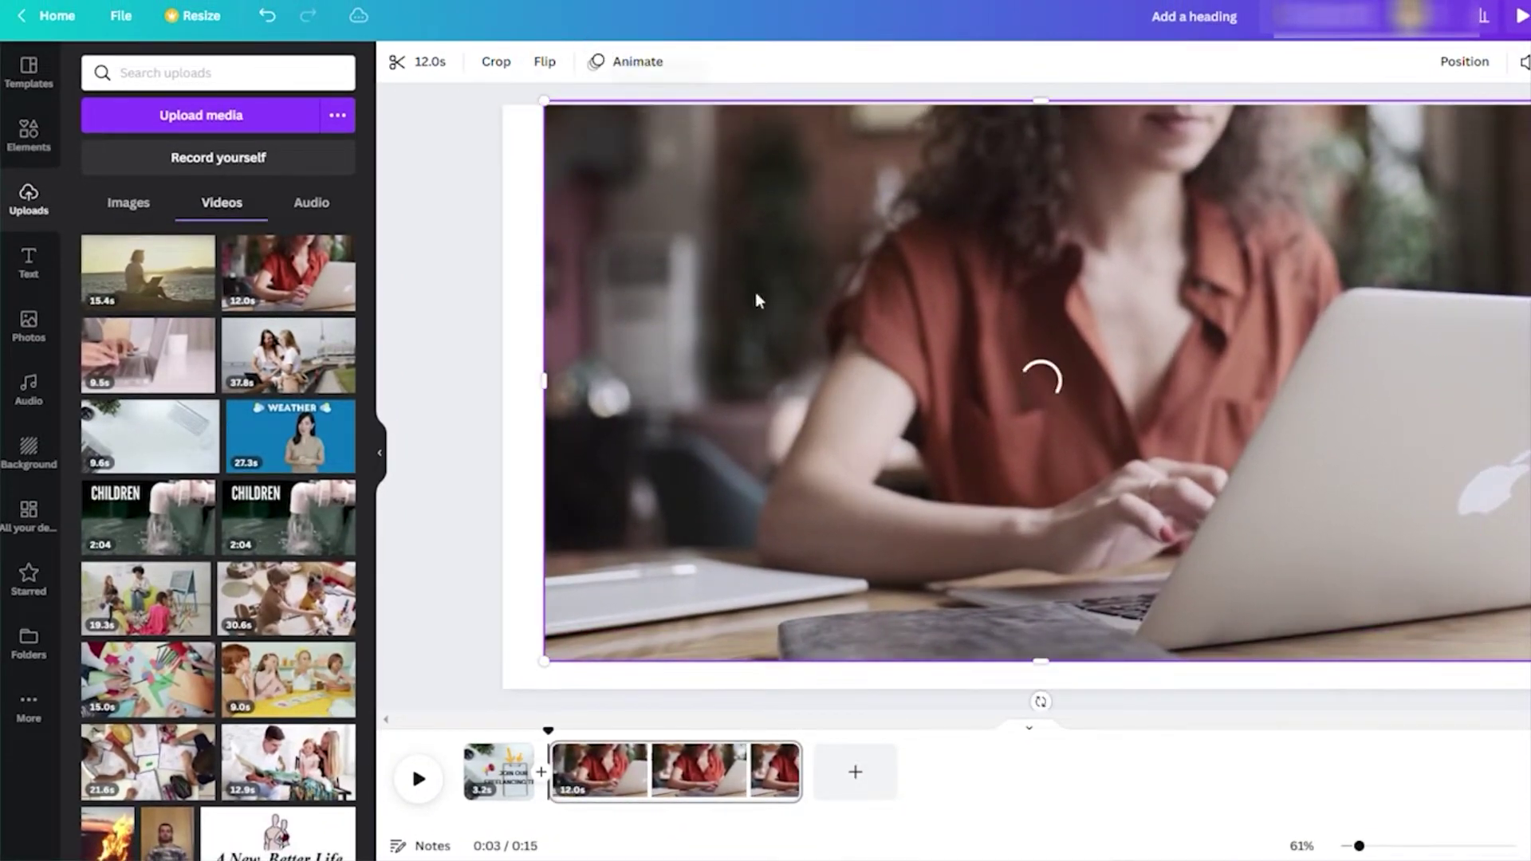
left_click_drag(544, 381, 918, 468)
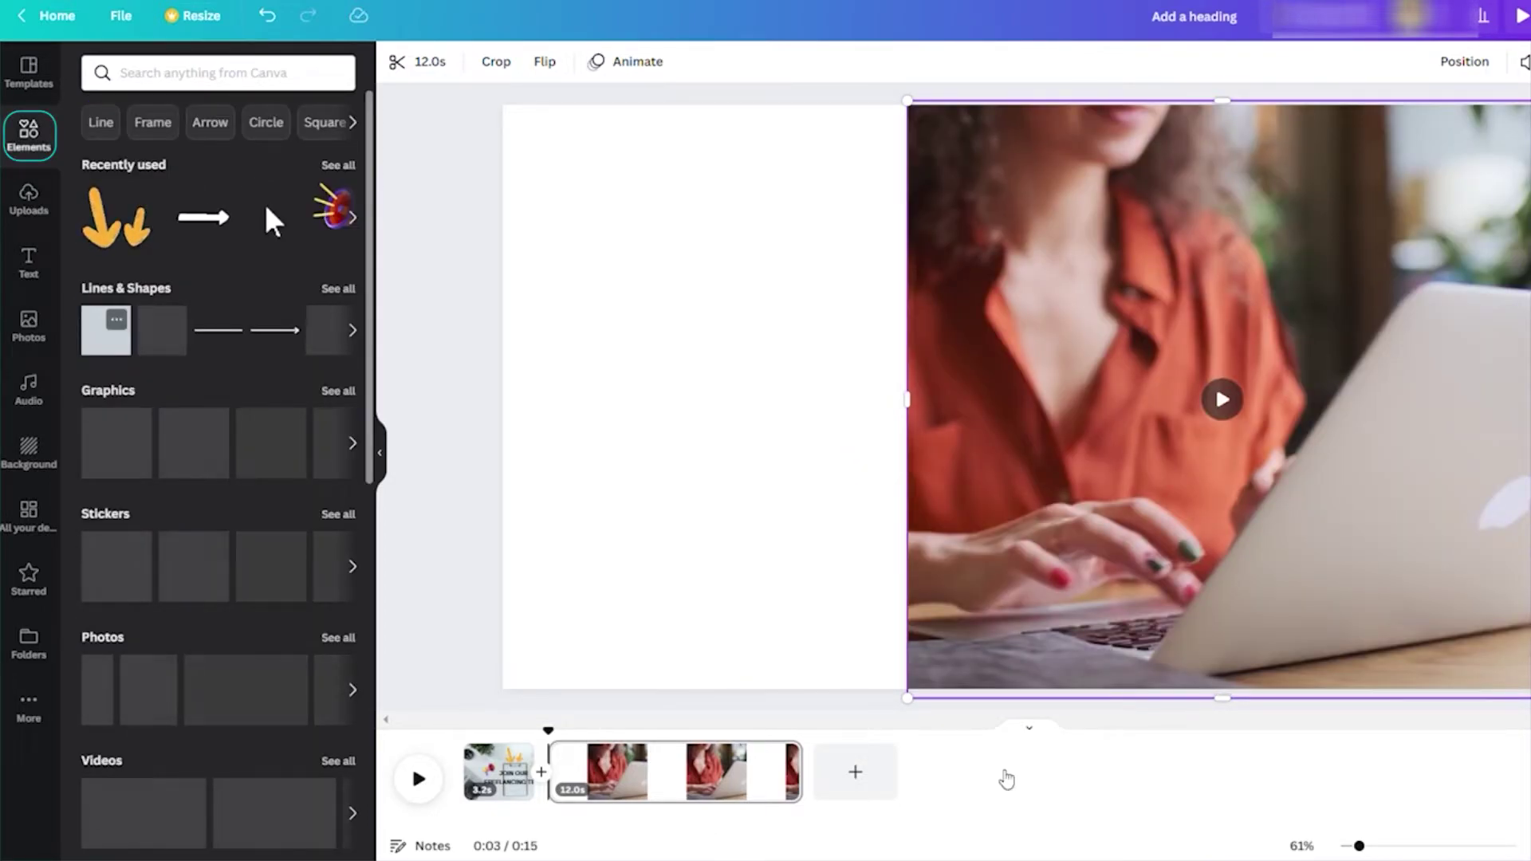
Step: Add a square shape stretched over the page's left half and fill it with the light blue of the Mermaid Lagoon palette
key("r")
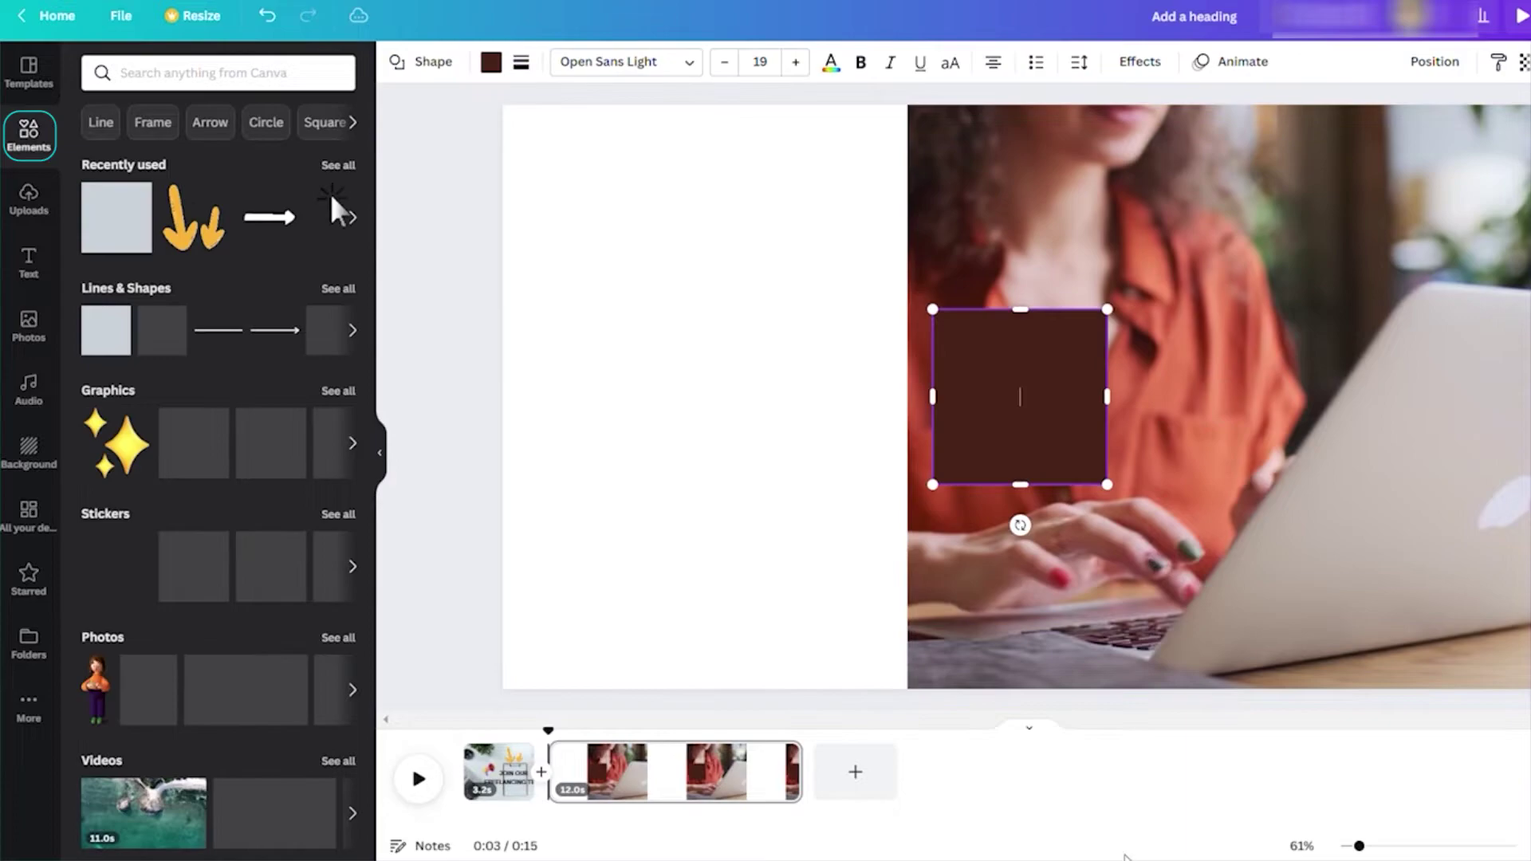
left_click_drag(997, 383, 646, 157)
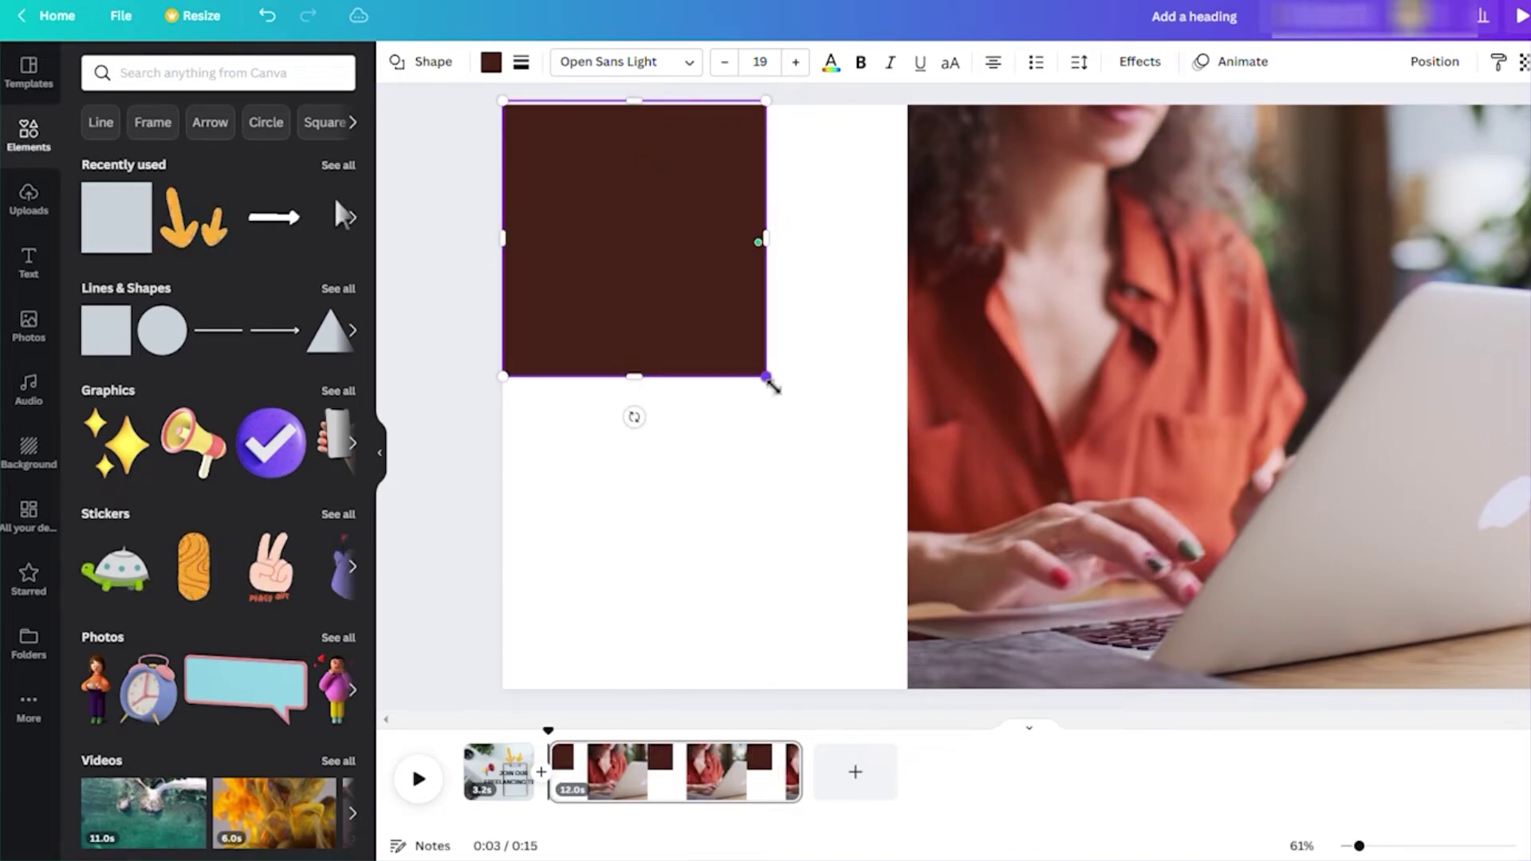
left_click_drag(769, 381, 1003, 701)
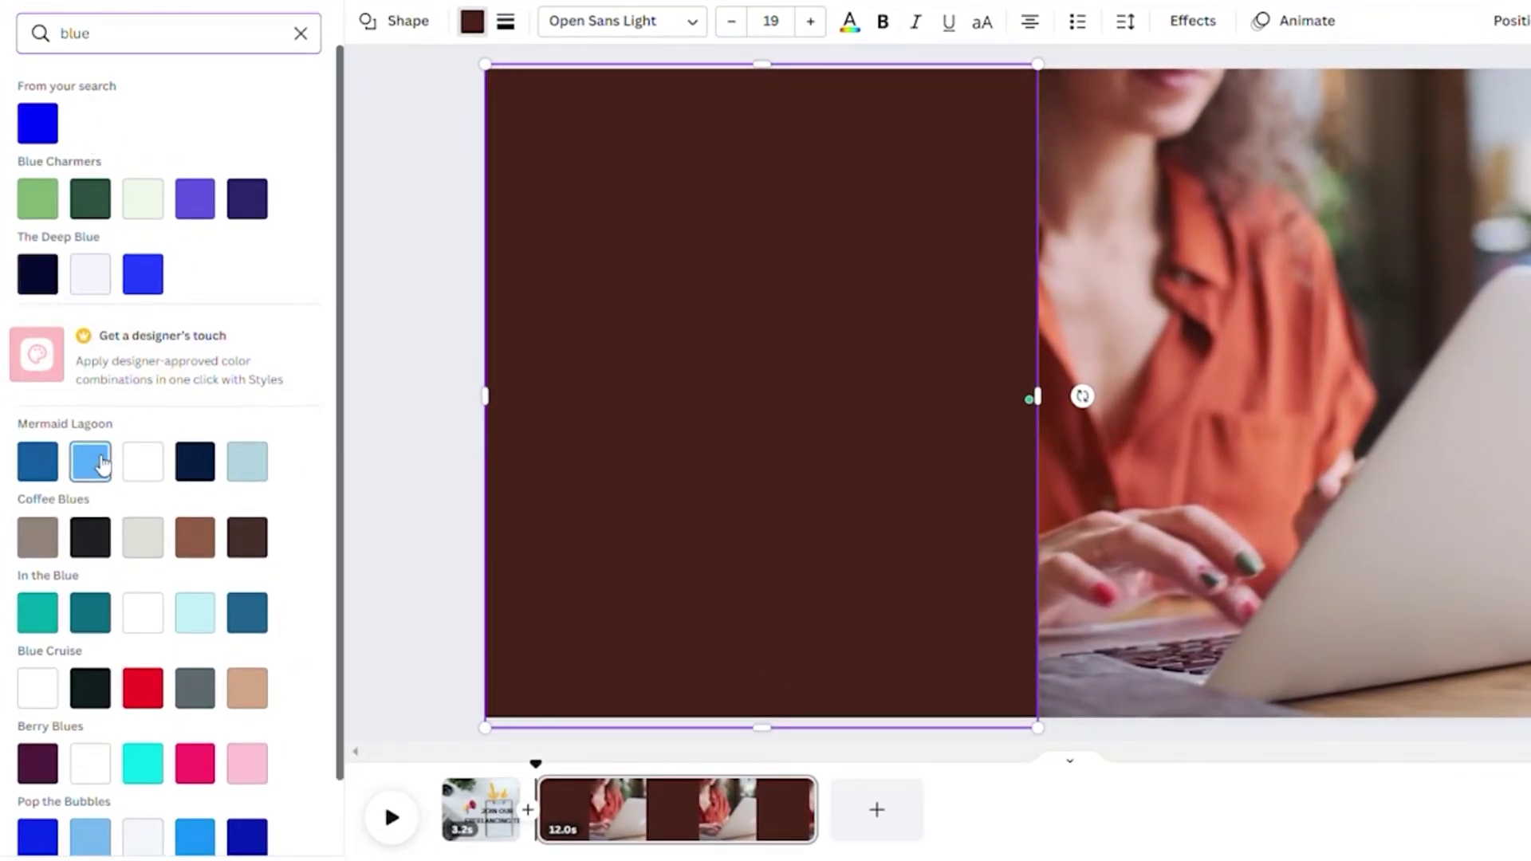
left_click(100, 461)
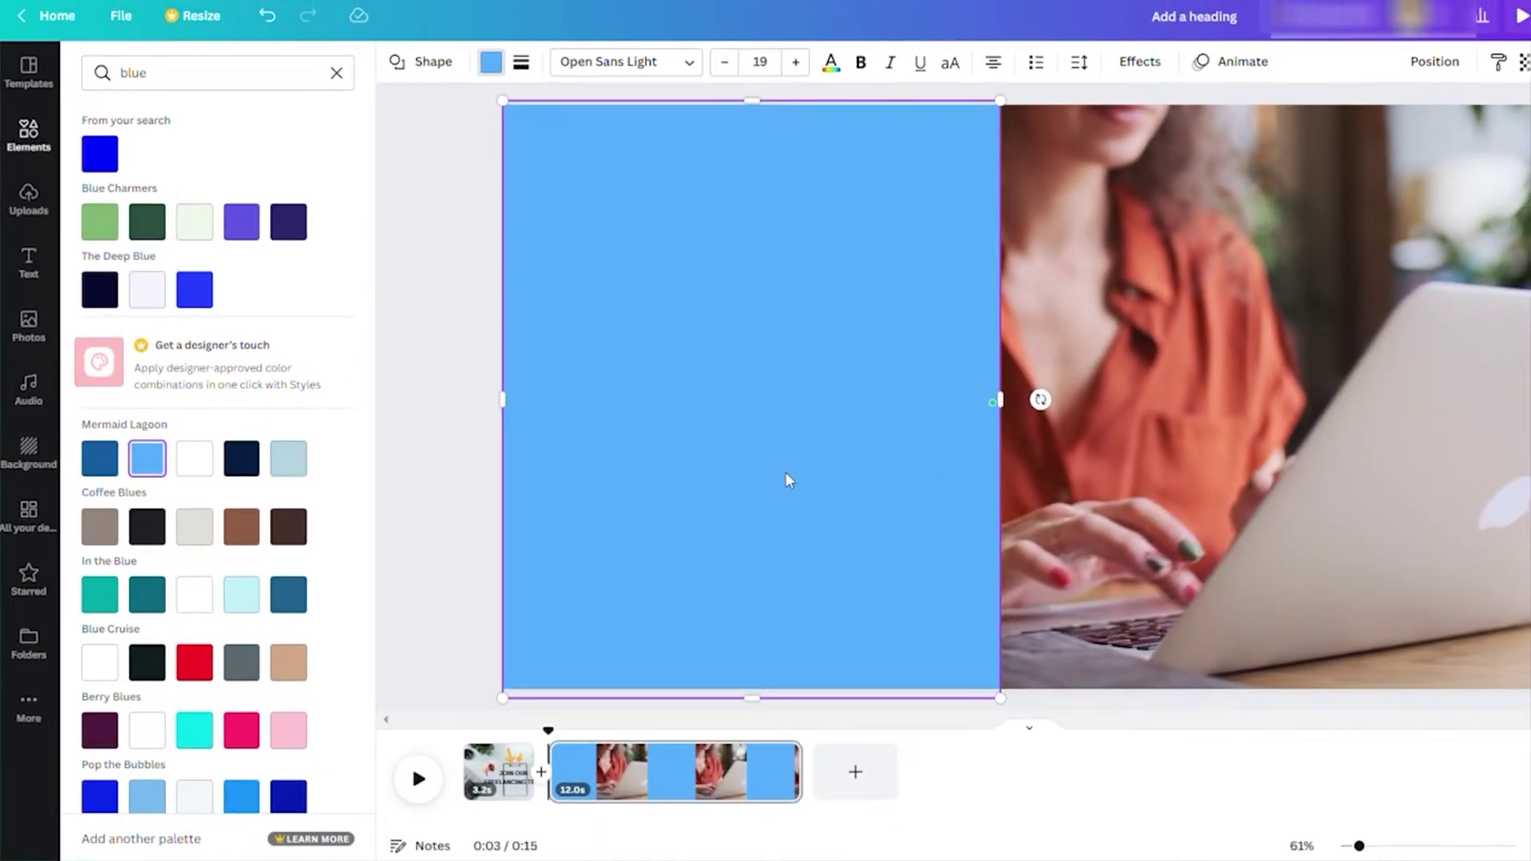
Step: Add a heading on the blue panel reading "WORK ANY TIME YOU LIKE", split over three lines
left_click(32, 267)
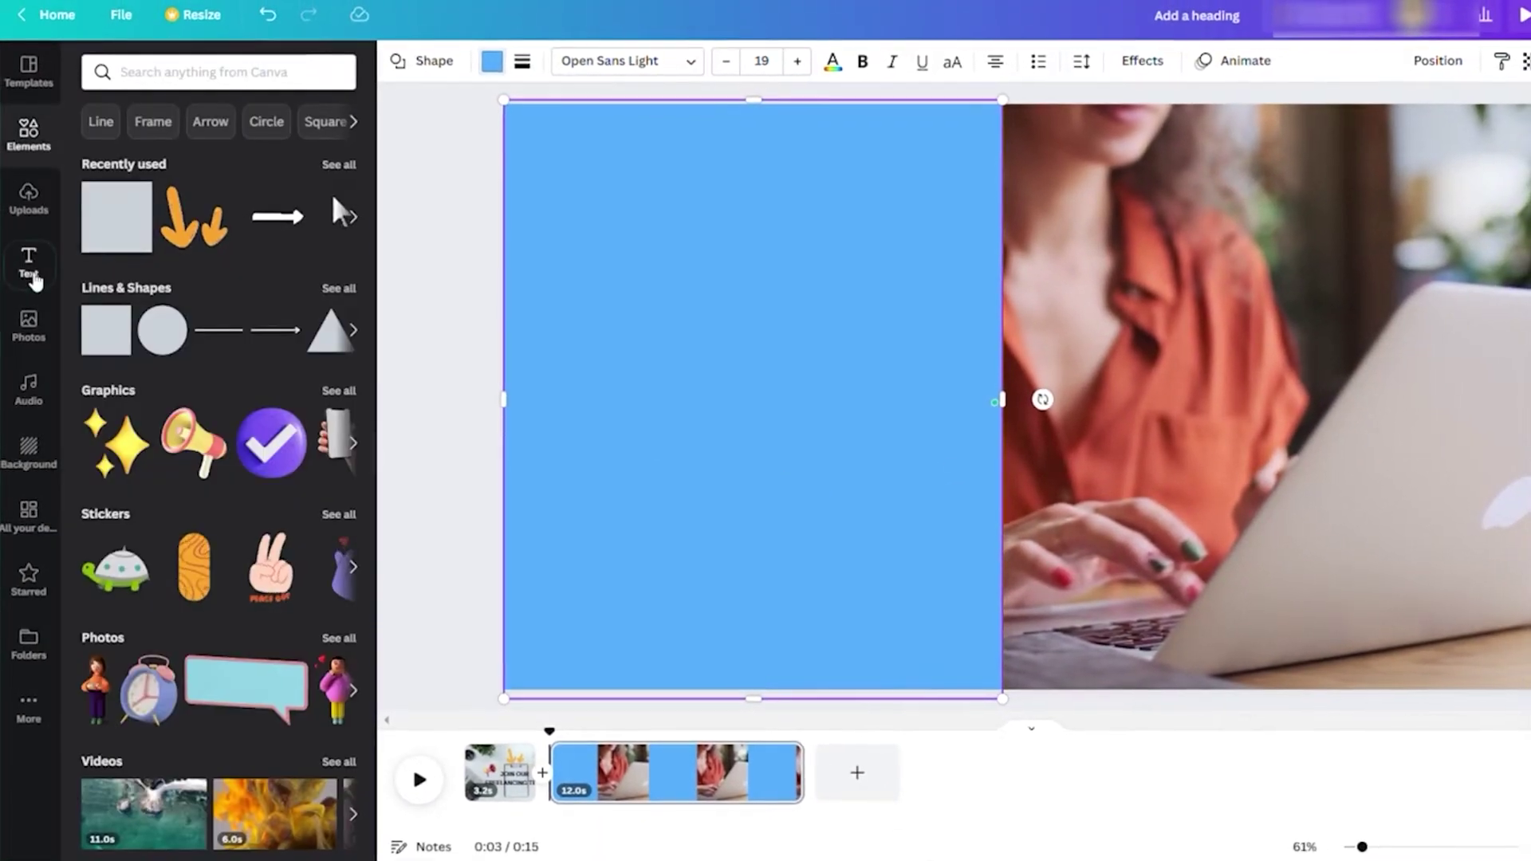
left_click(154, 141)
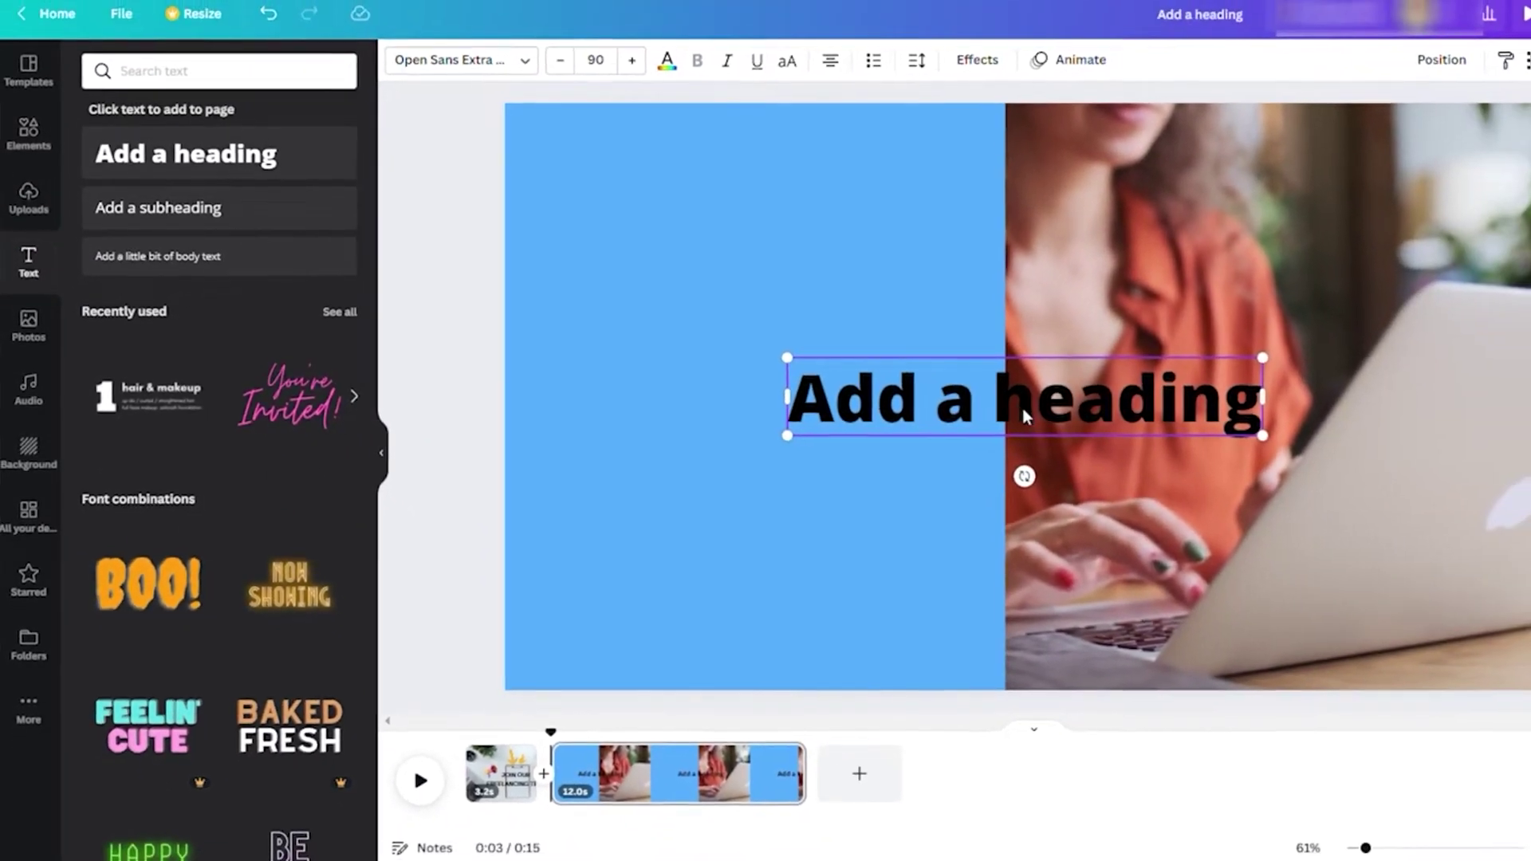
left_click_drag(1023, 416, 778, 255)
double_click(778, 251)
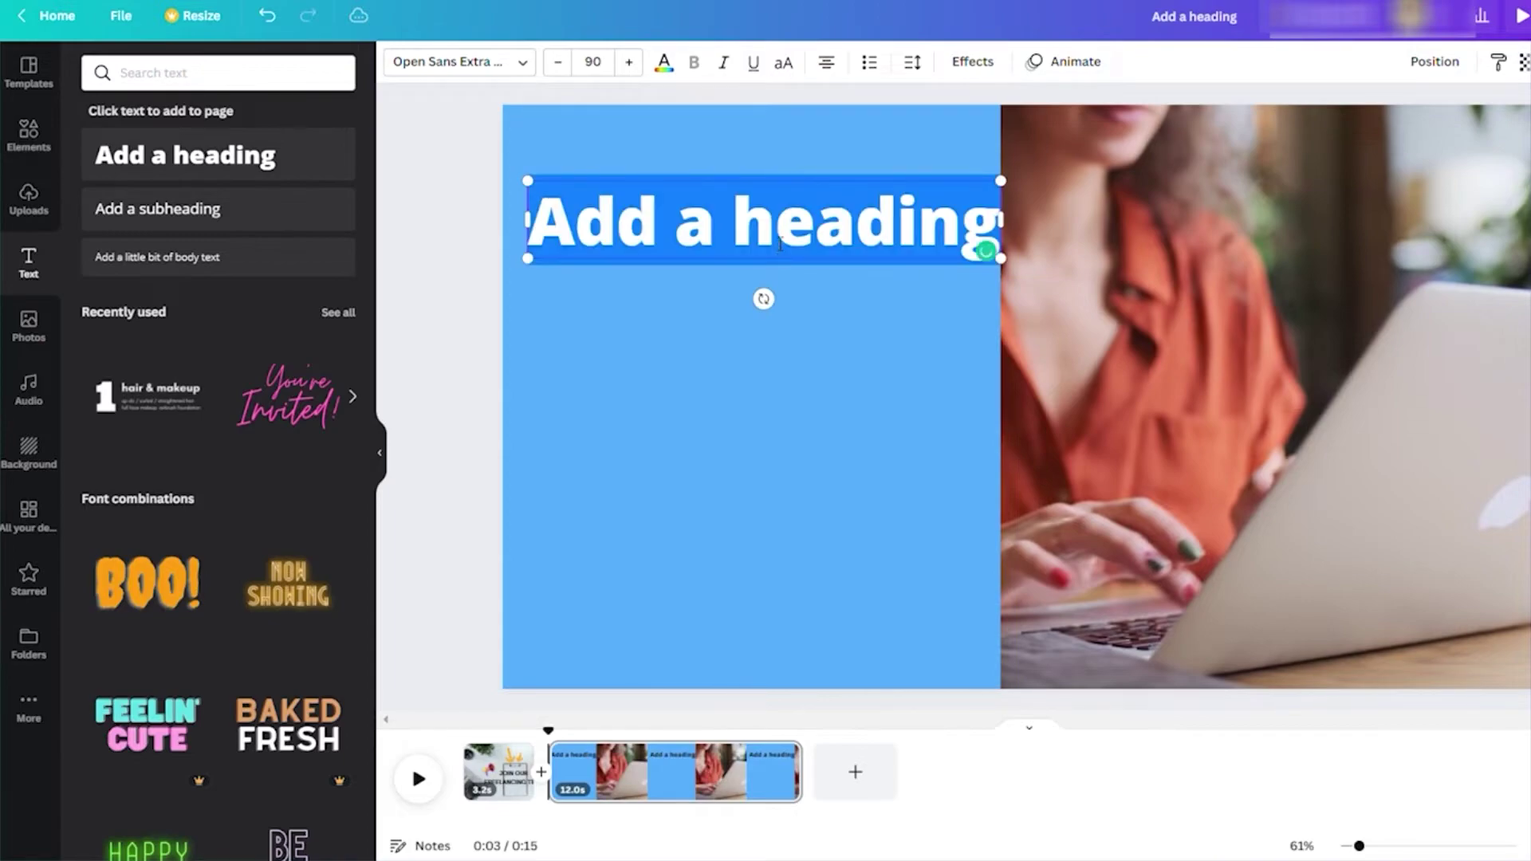
key("BackSpace")
type("WORK")
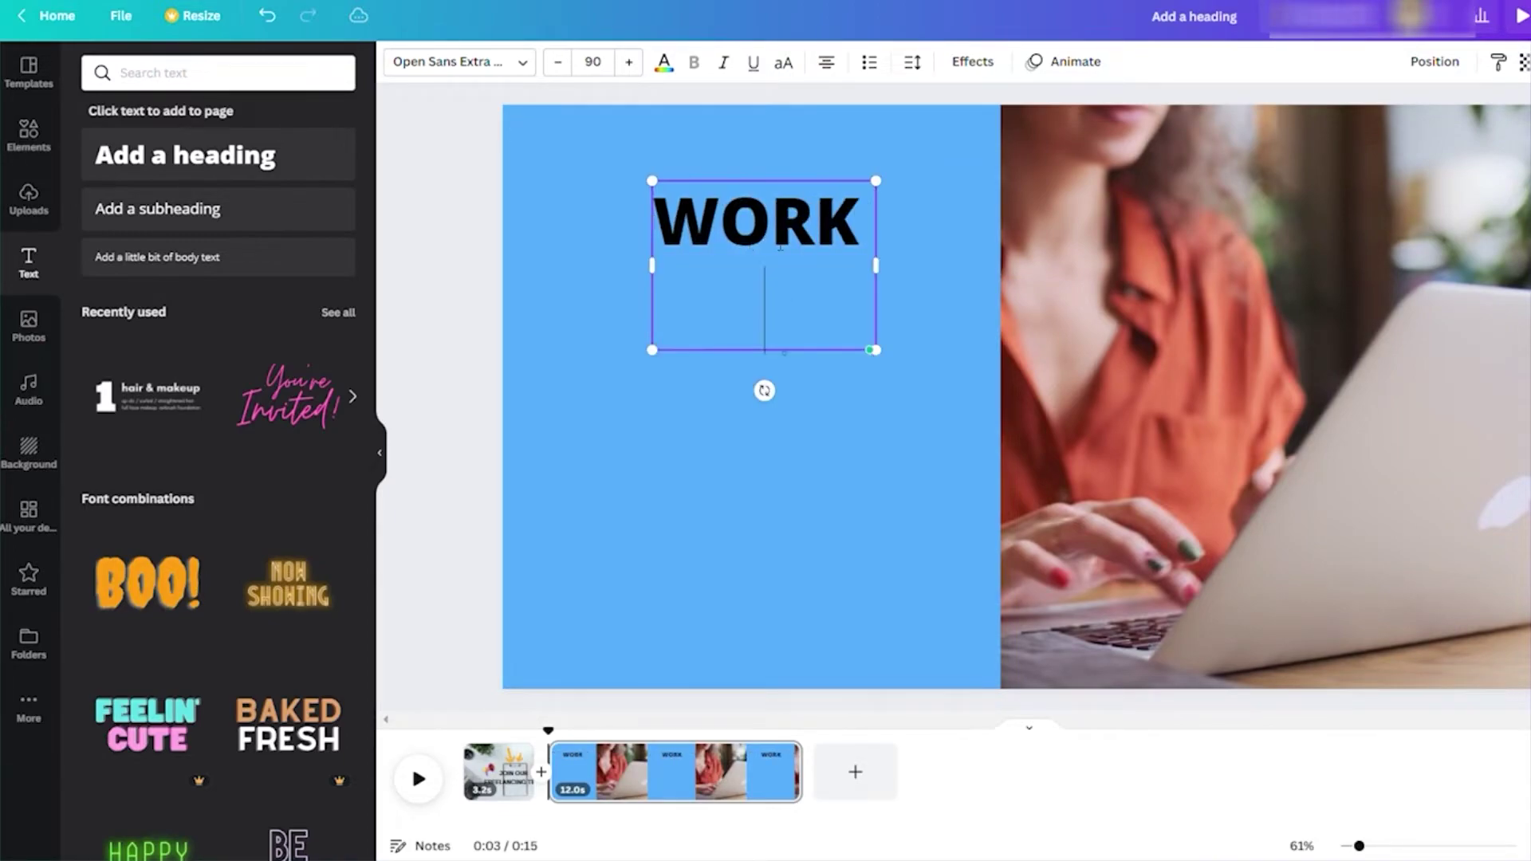
type(" ANY TIME YOU")
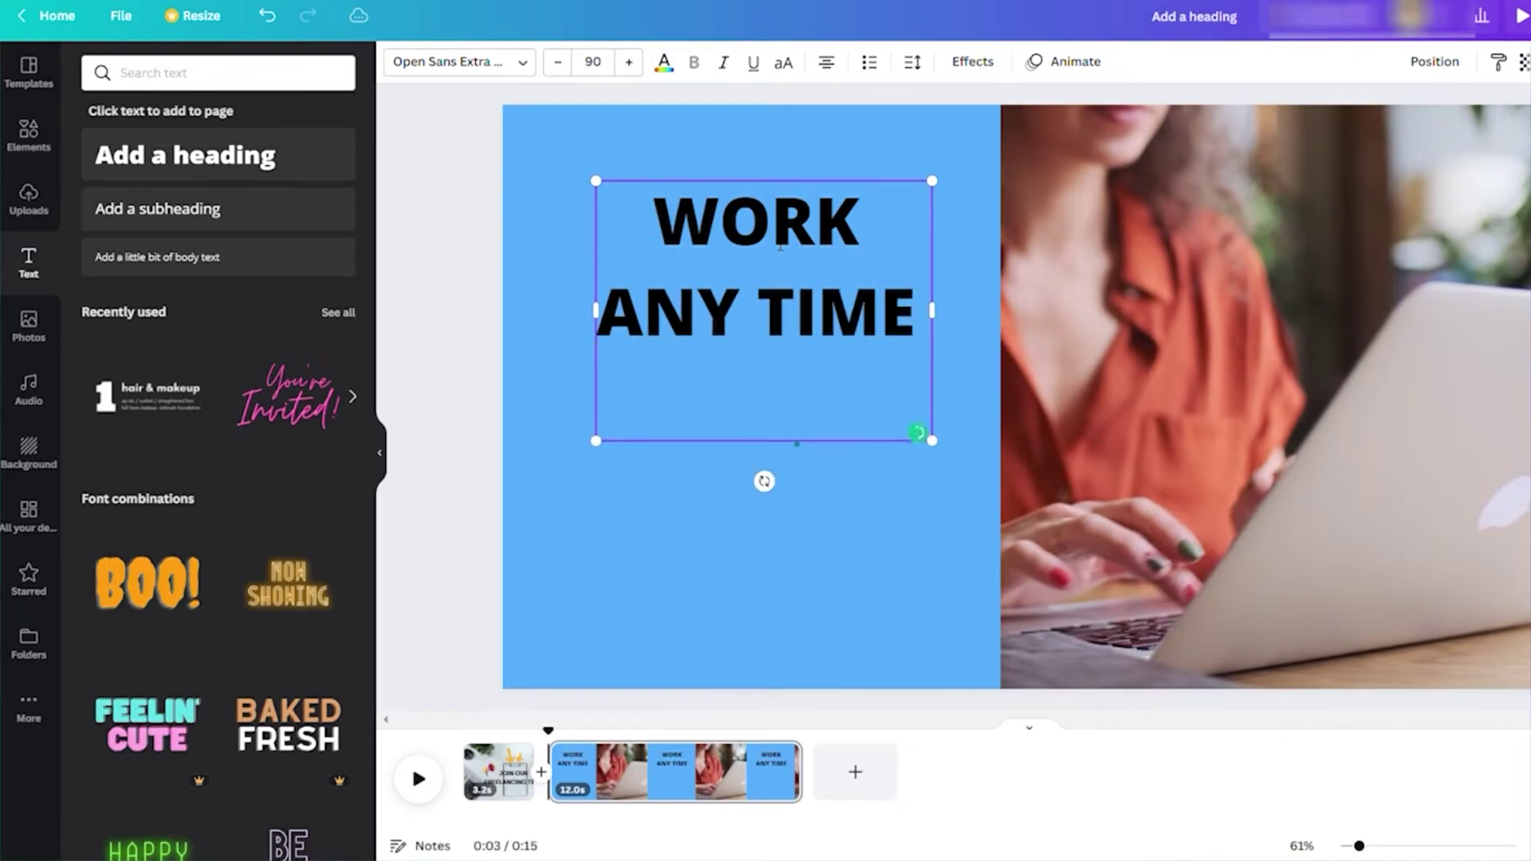
type(" LIKE")
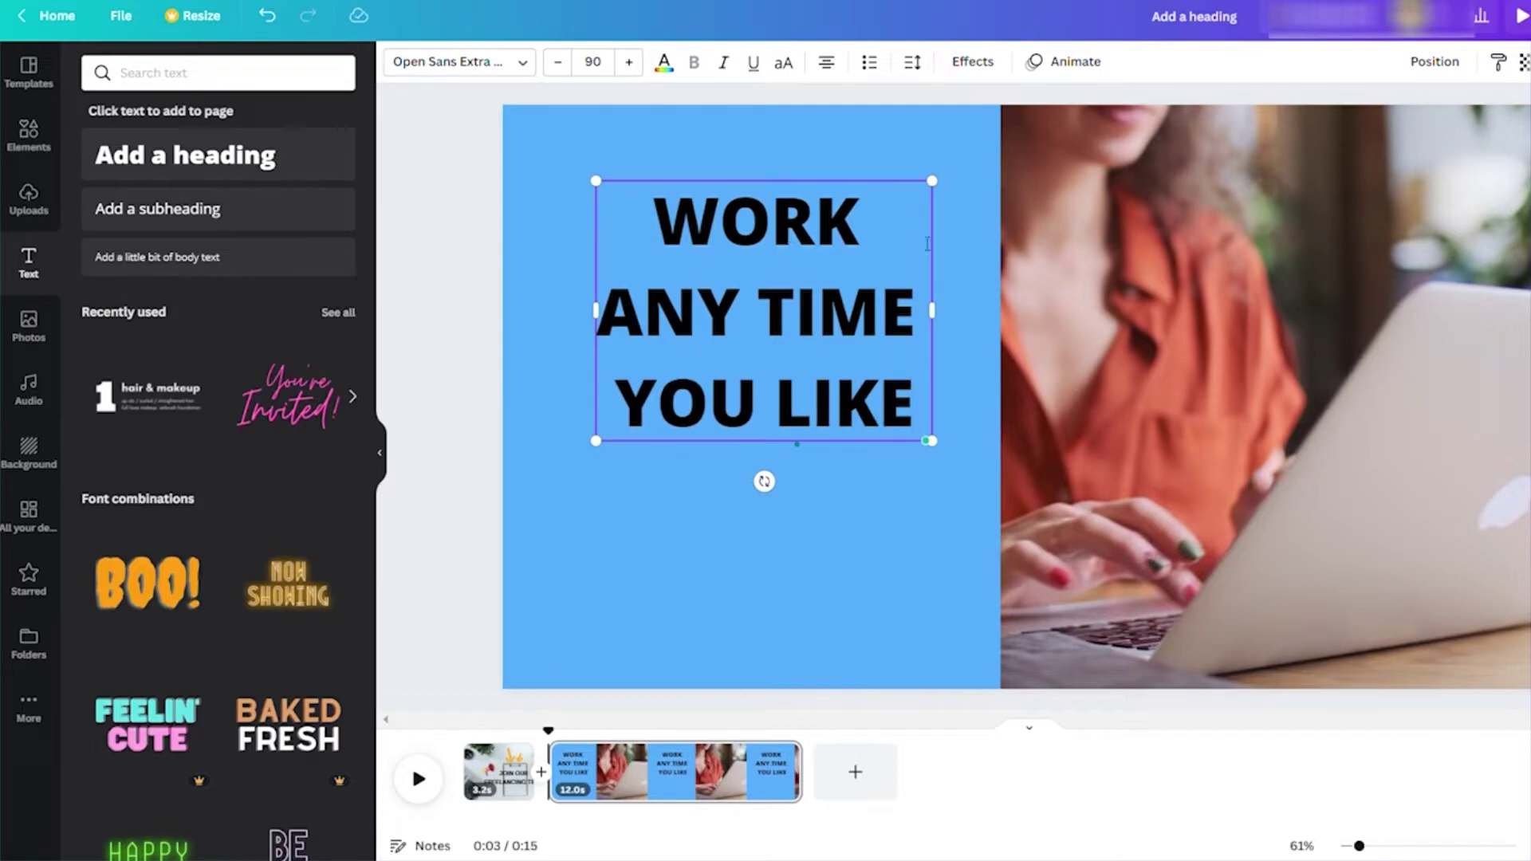
Step: Set the heading's font to HK Grotesk Medium, apply the Shadow effect and centre the text on the blue panel
left_click(525, 63)
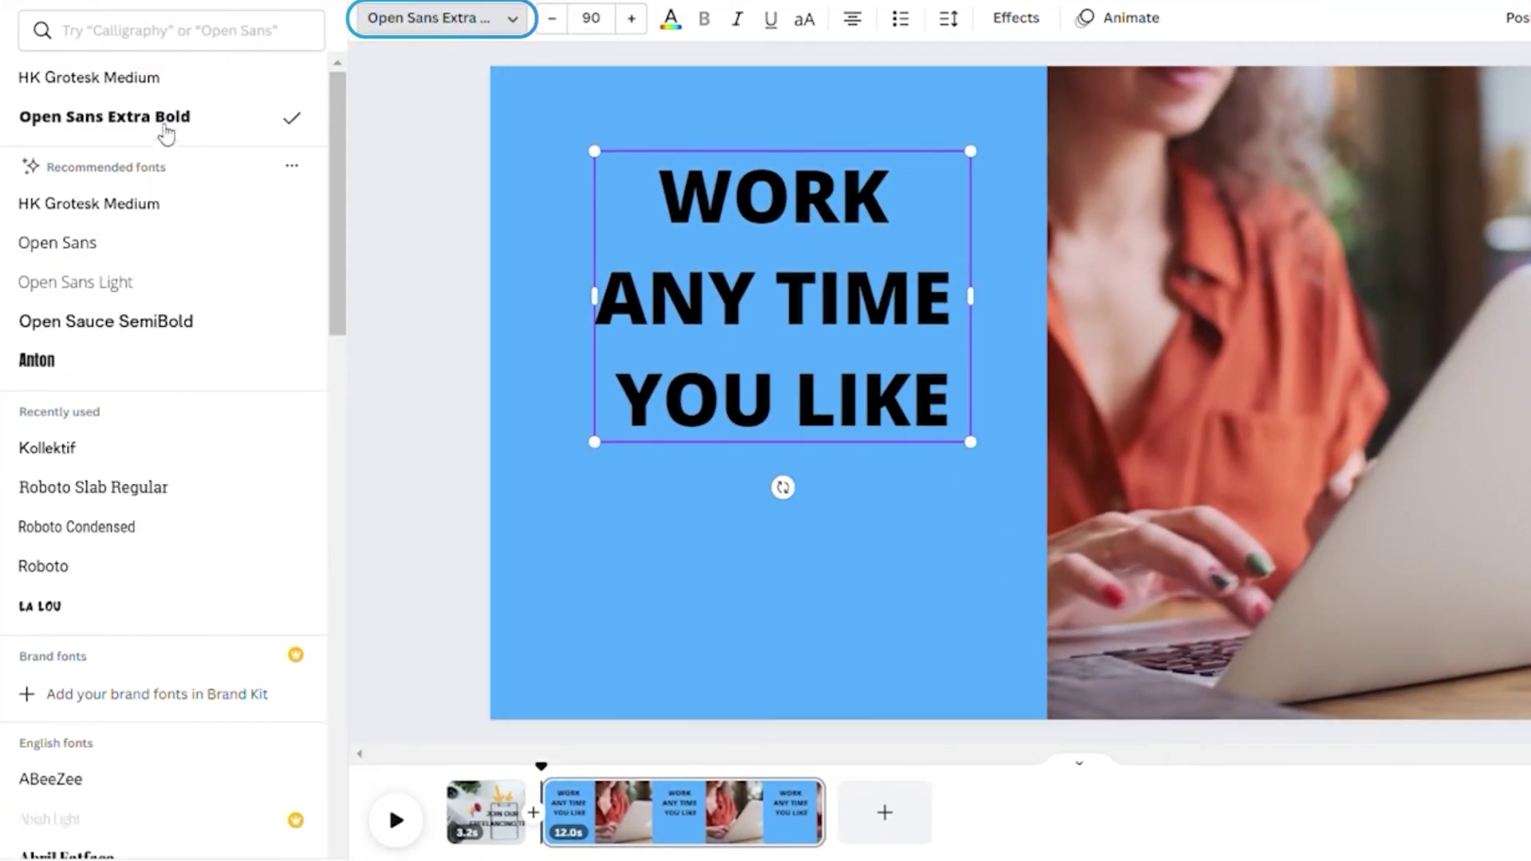
left_click(89, 78)
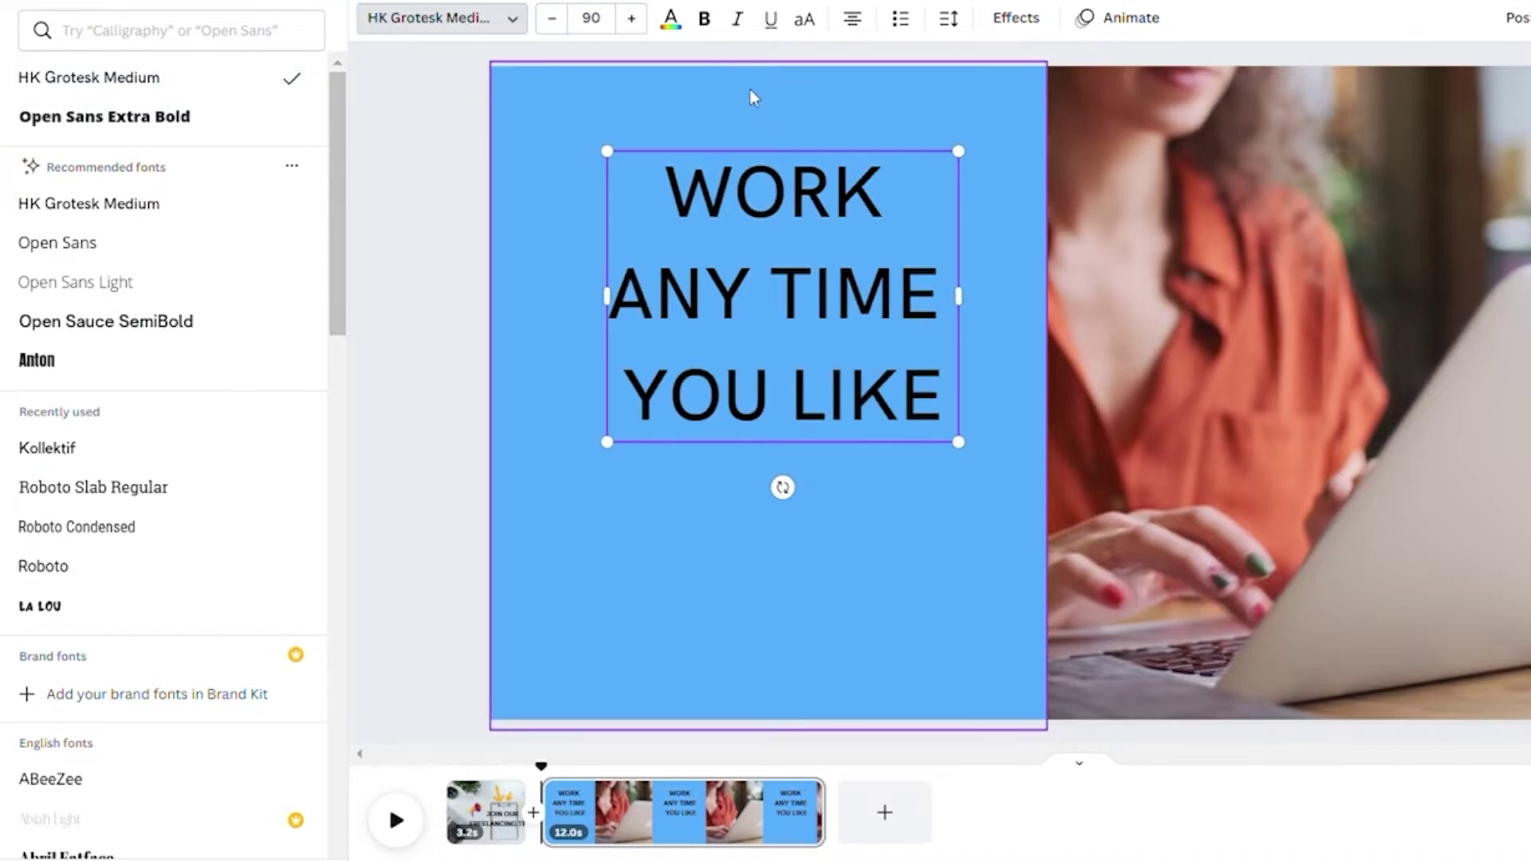
left_click(1017, 22)
left_click(163, 152)
left_click(944, 572)
left_click_drag(867, 431, 836, 477)
Step: Apply the Ascend text animation on enter to the heading
left_click(1125, 23)
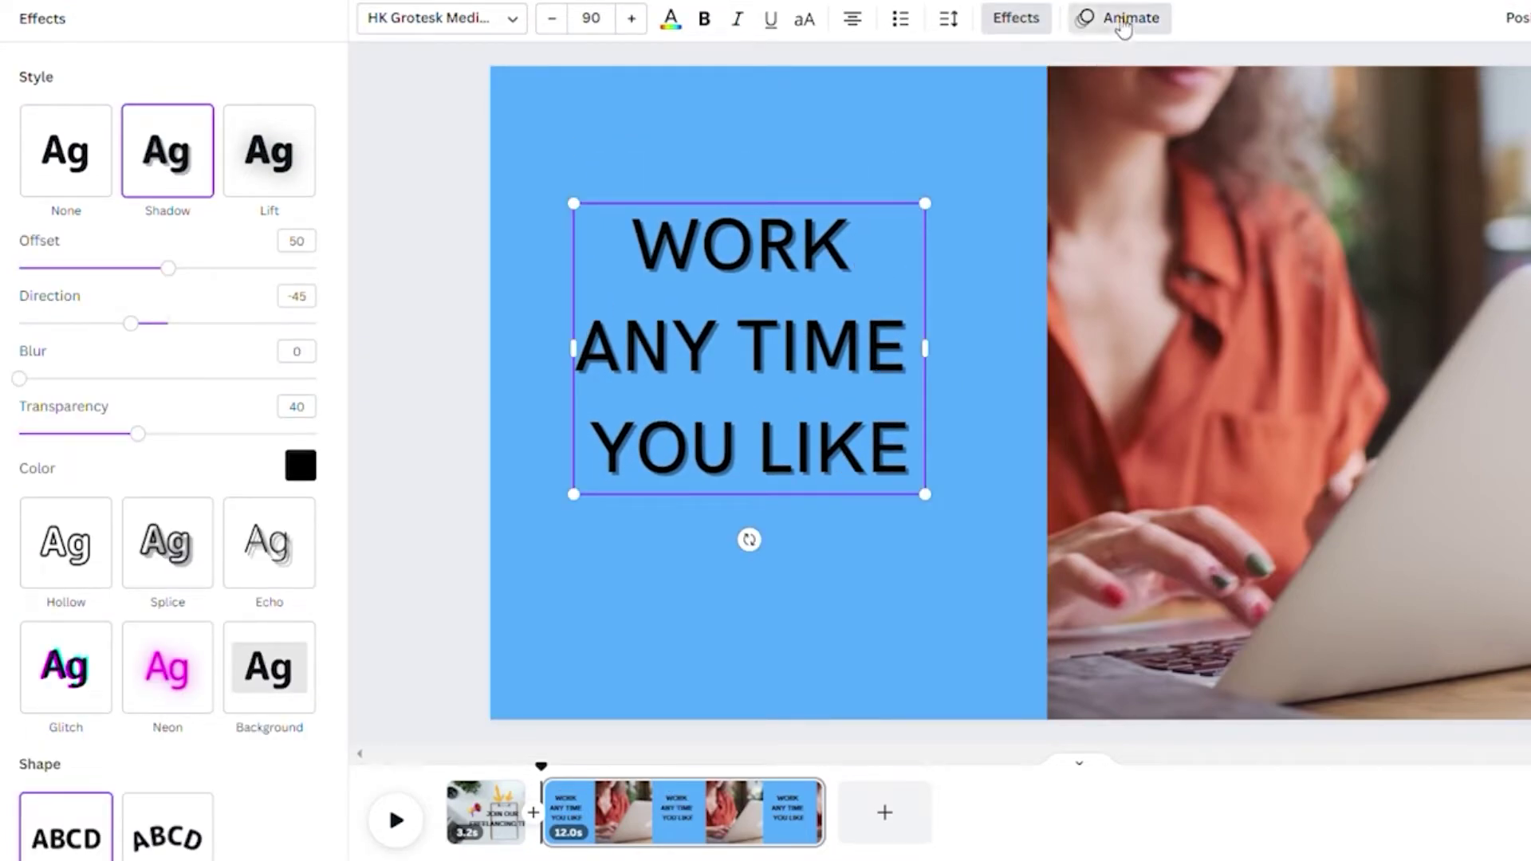
left_click(202, 327)
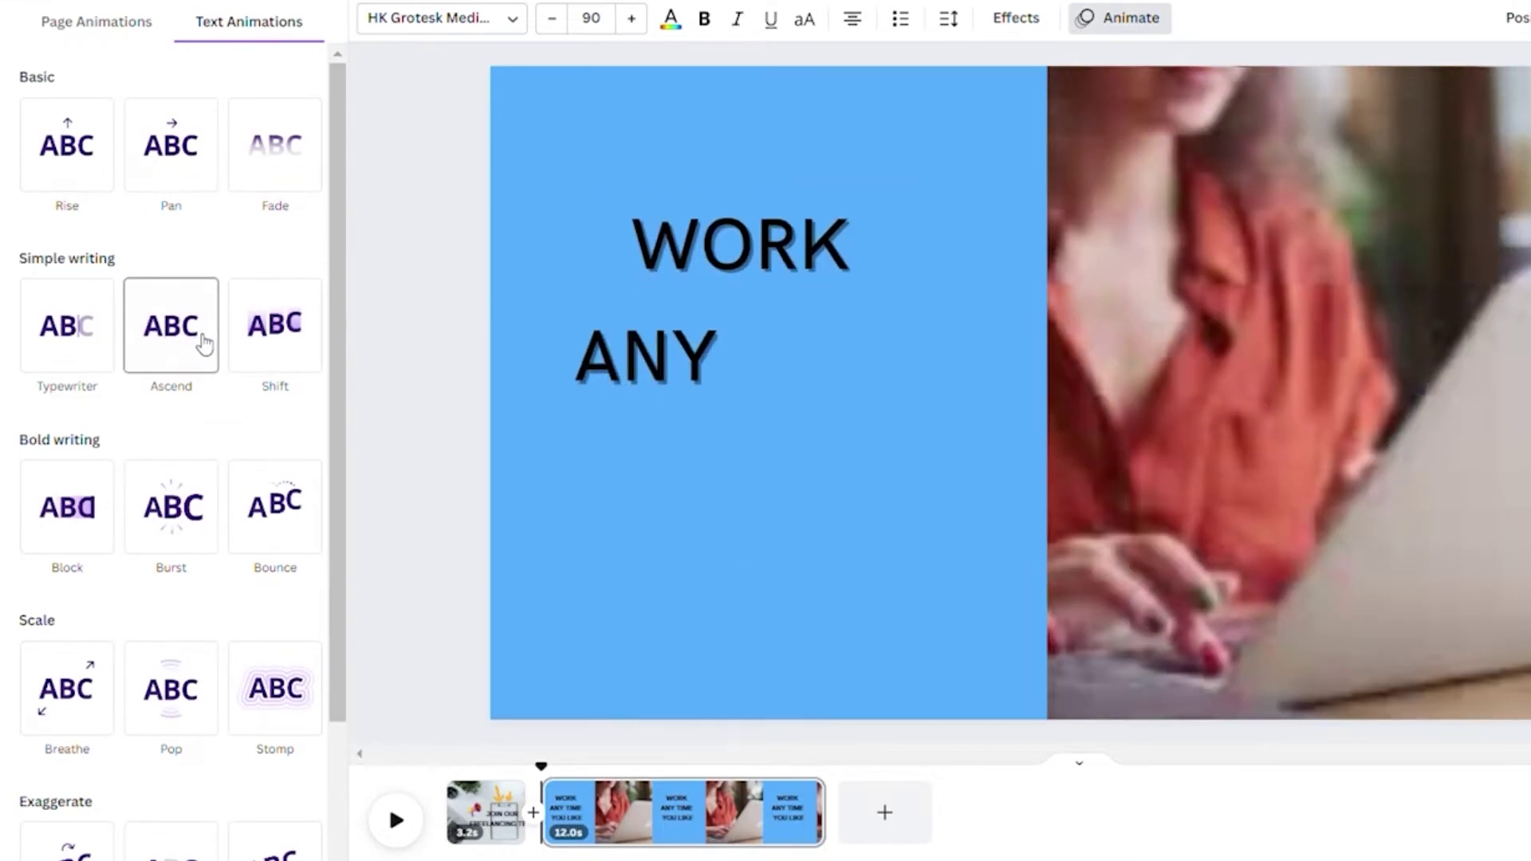
left_click(202, 335)
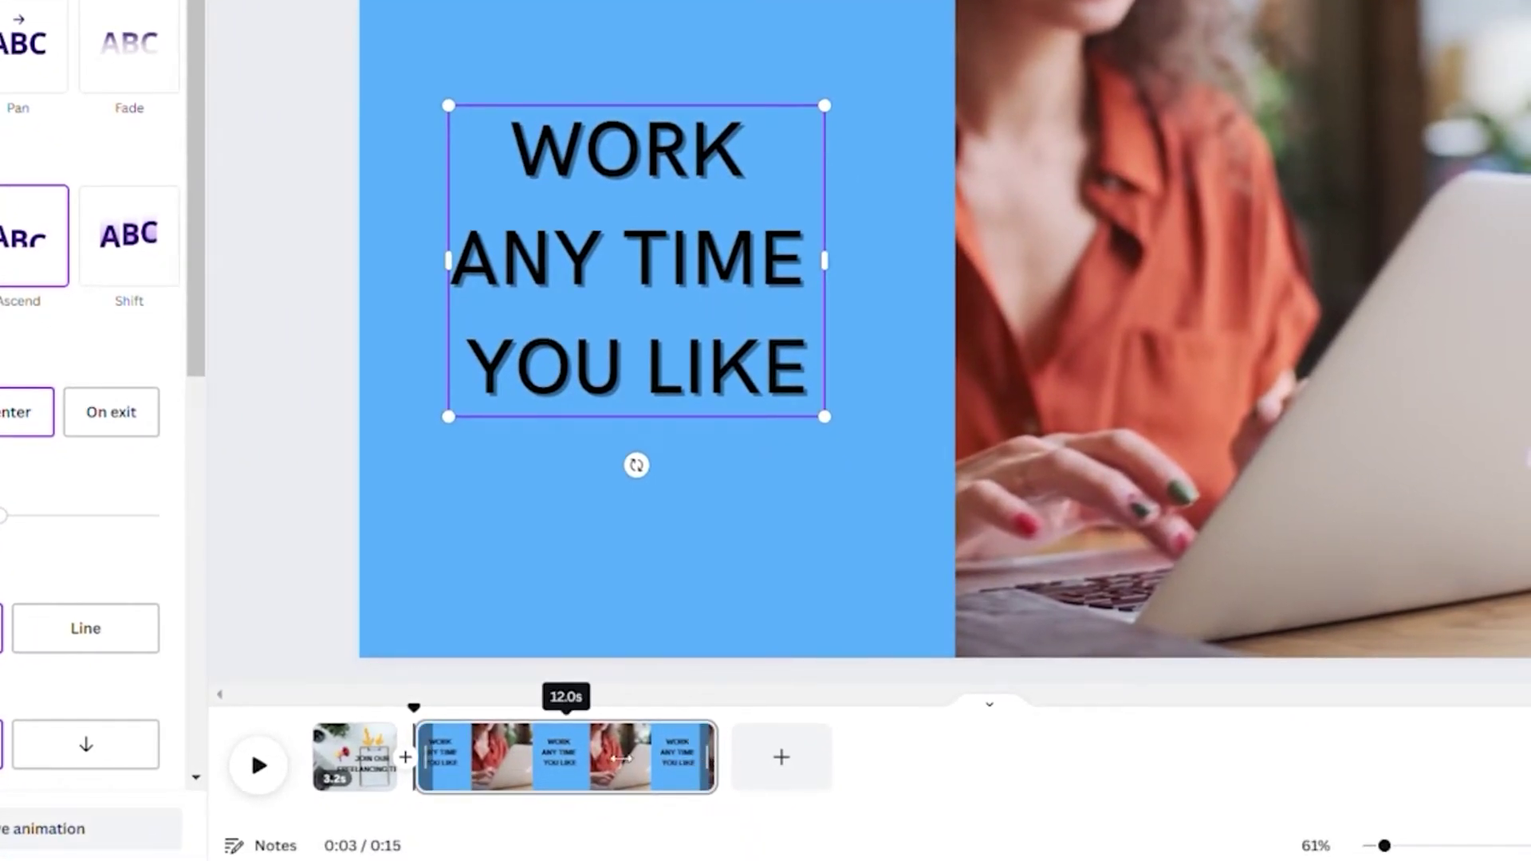
Step: Trim the end of the second page to 2.7 s and play back the video
left_click_drag(621, 758, 477, 750)
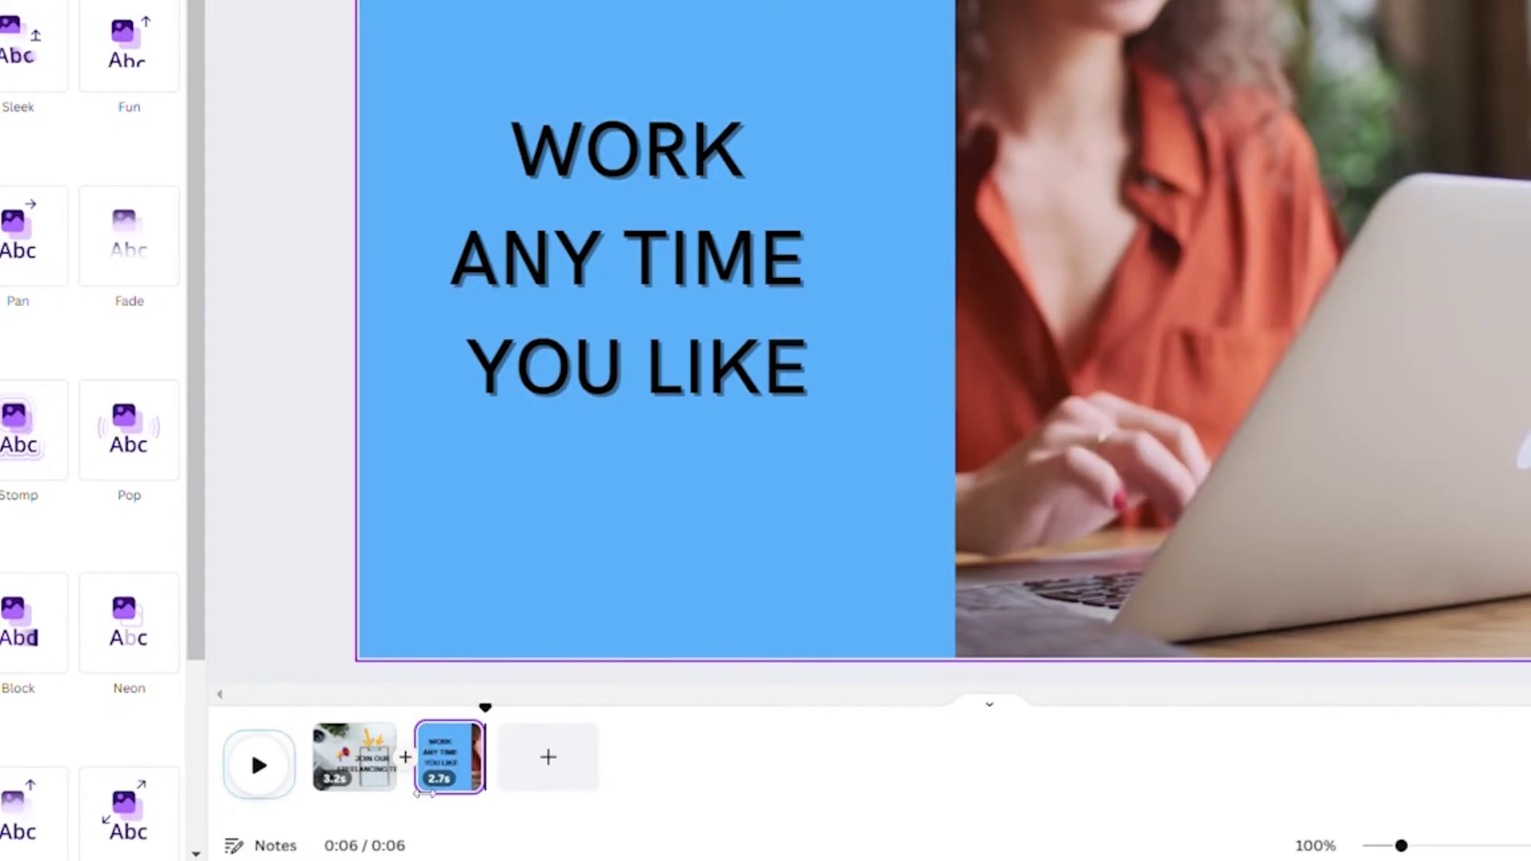
left_click(260, 766)
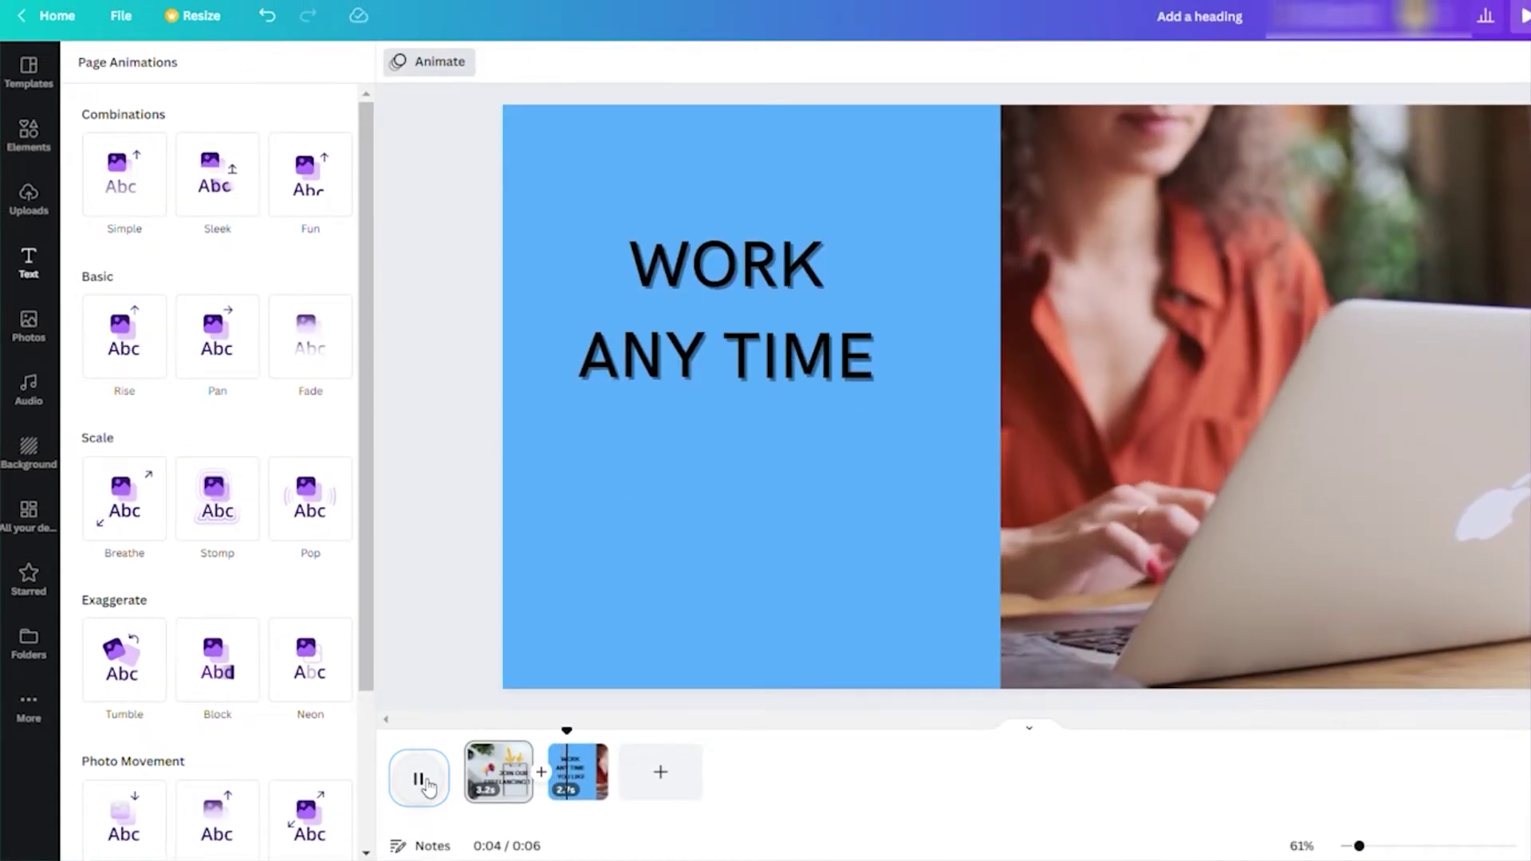
left_click(420, 780)
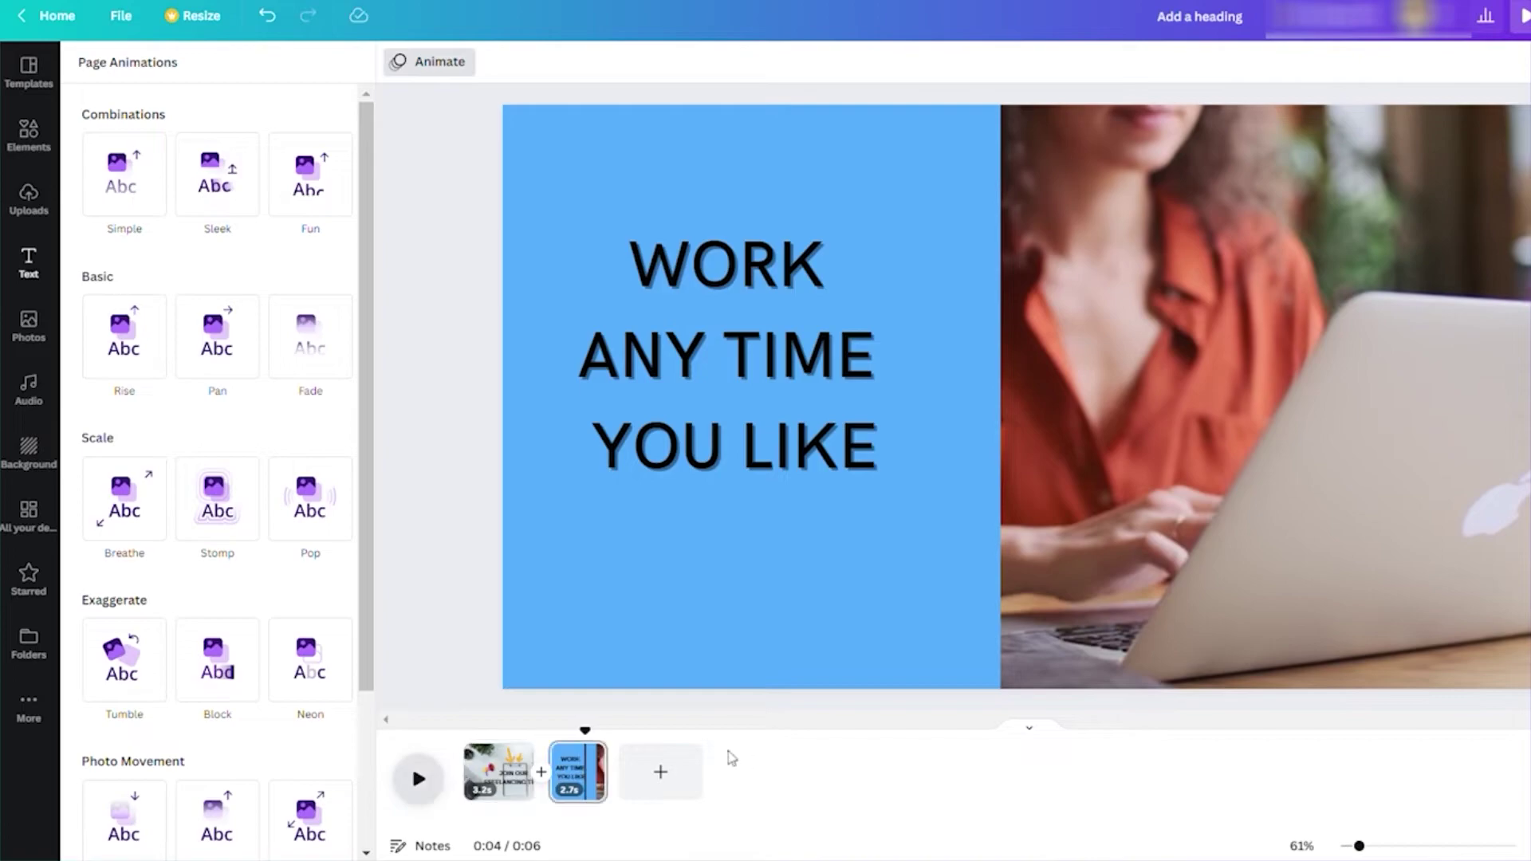
left_click(440, 739)
left_click(418, 779)
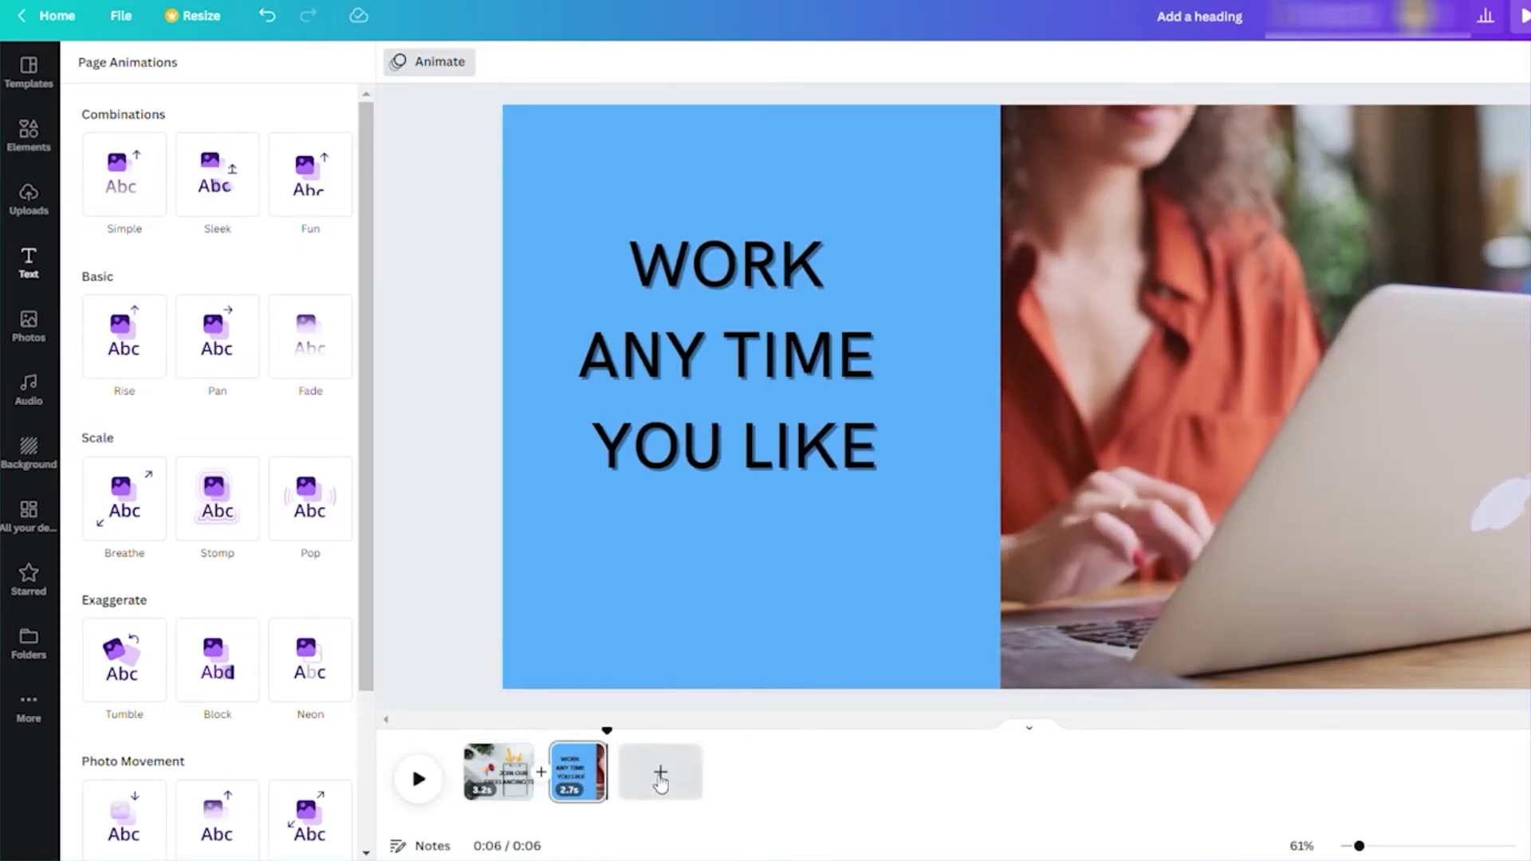
Step: Add a third page with the uploaded 37.8 s clip of two women outdoors, enlarged to page height and trimmed to 4.3 s
left_click(658, 773)
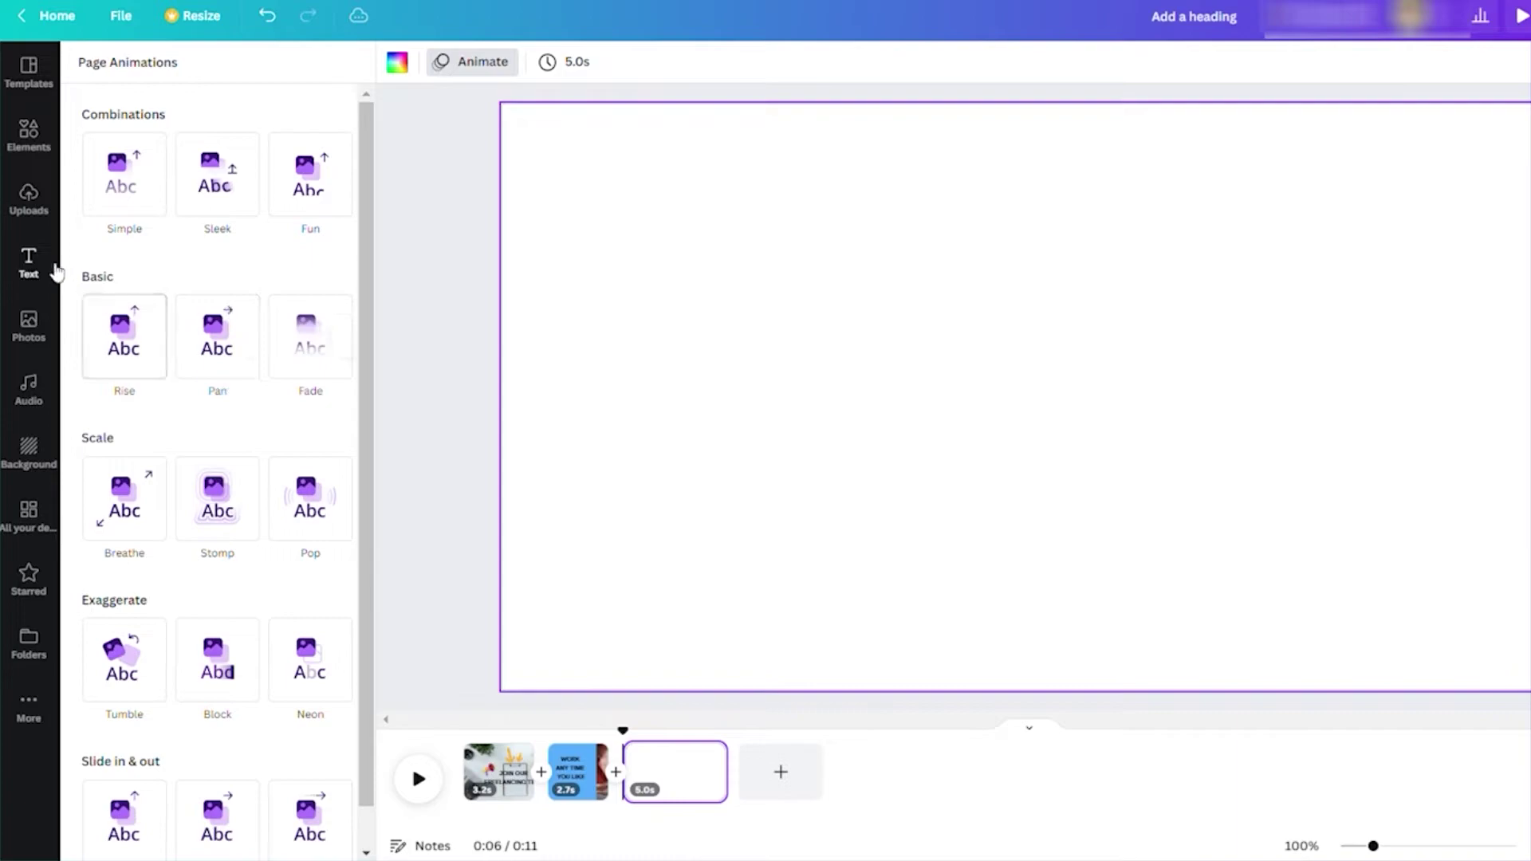
left_click(31, 209)
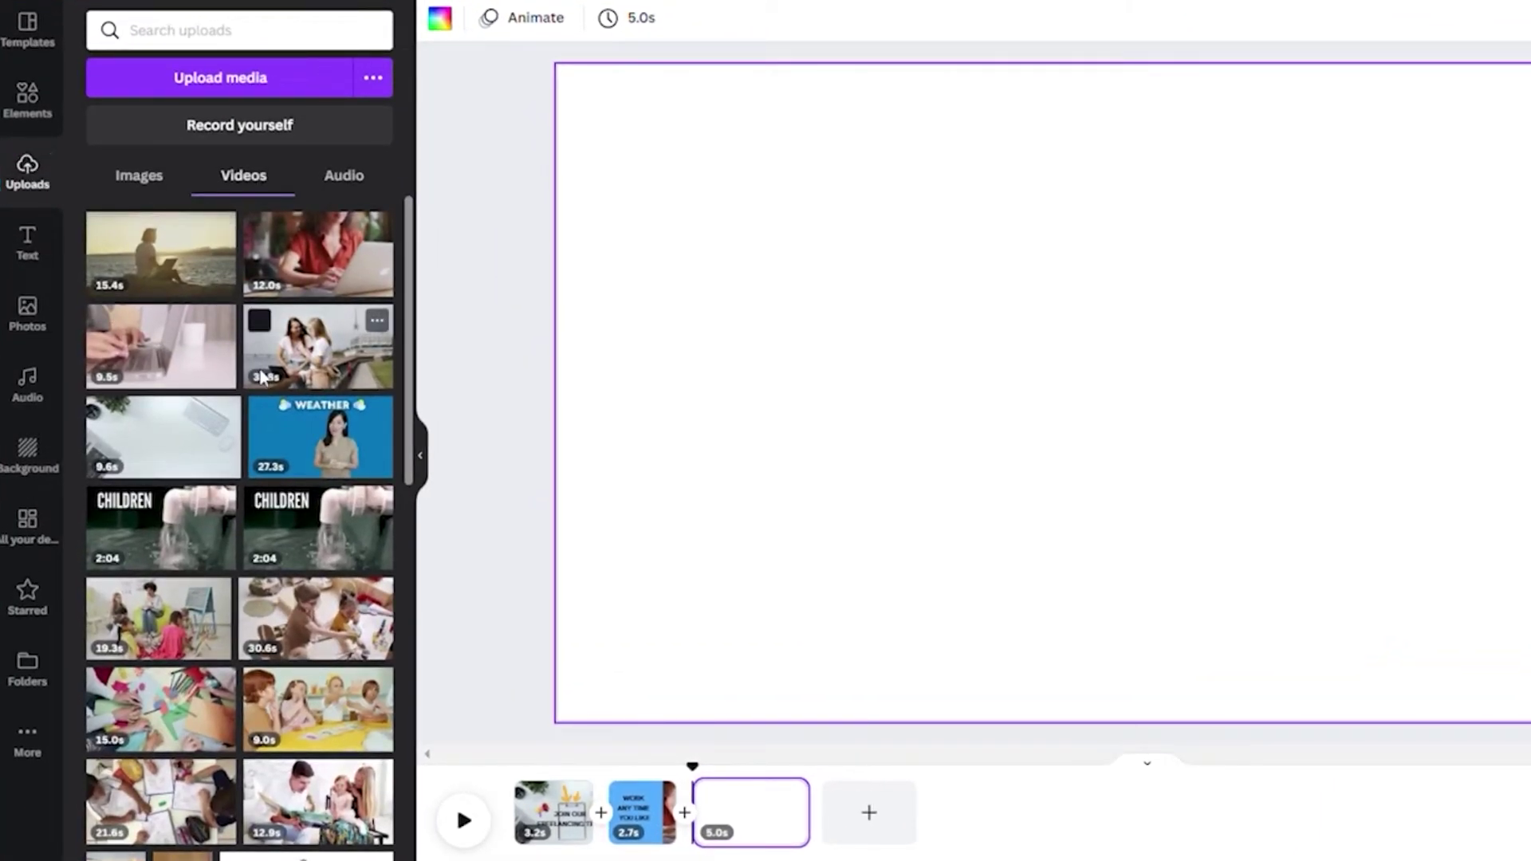
left_click(319, 369)
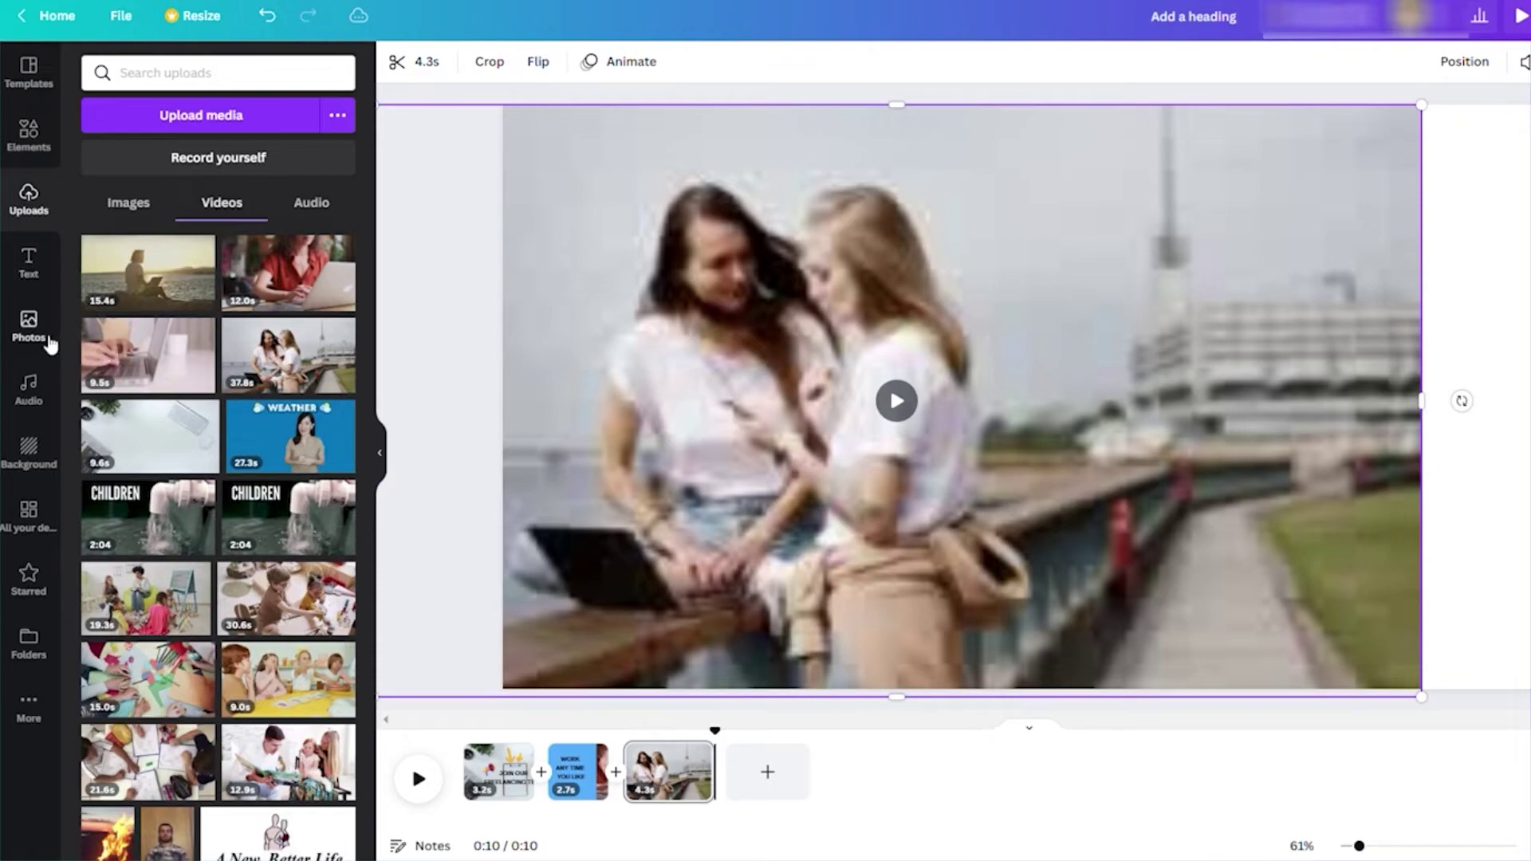
Step: Preview the clip of the two women and crop its right edge inward to just past the women
left_click(29, 136)
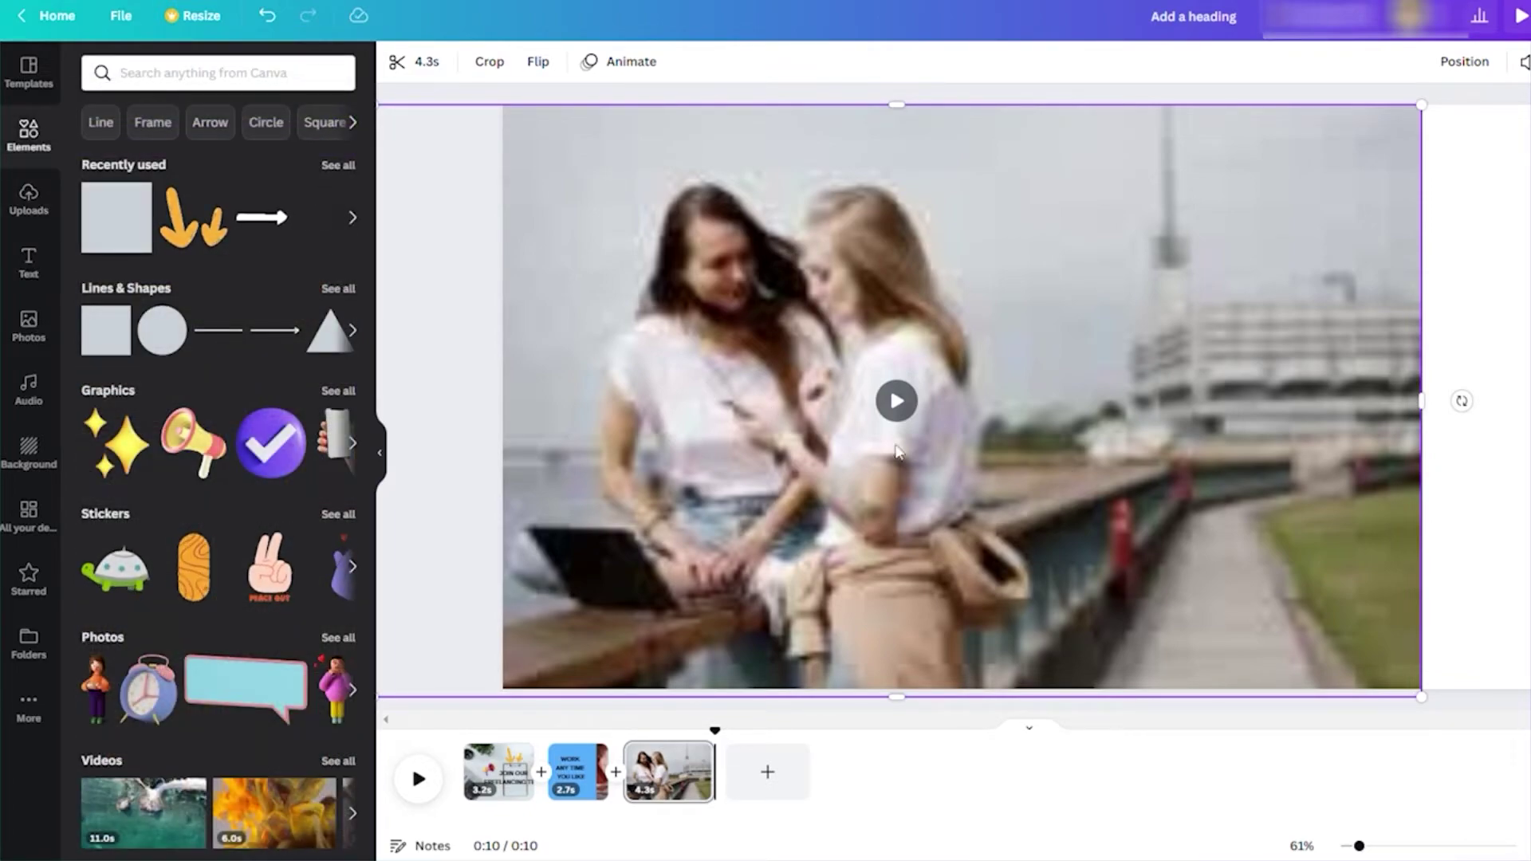
left_click(893, 403)
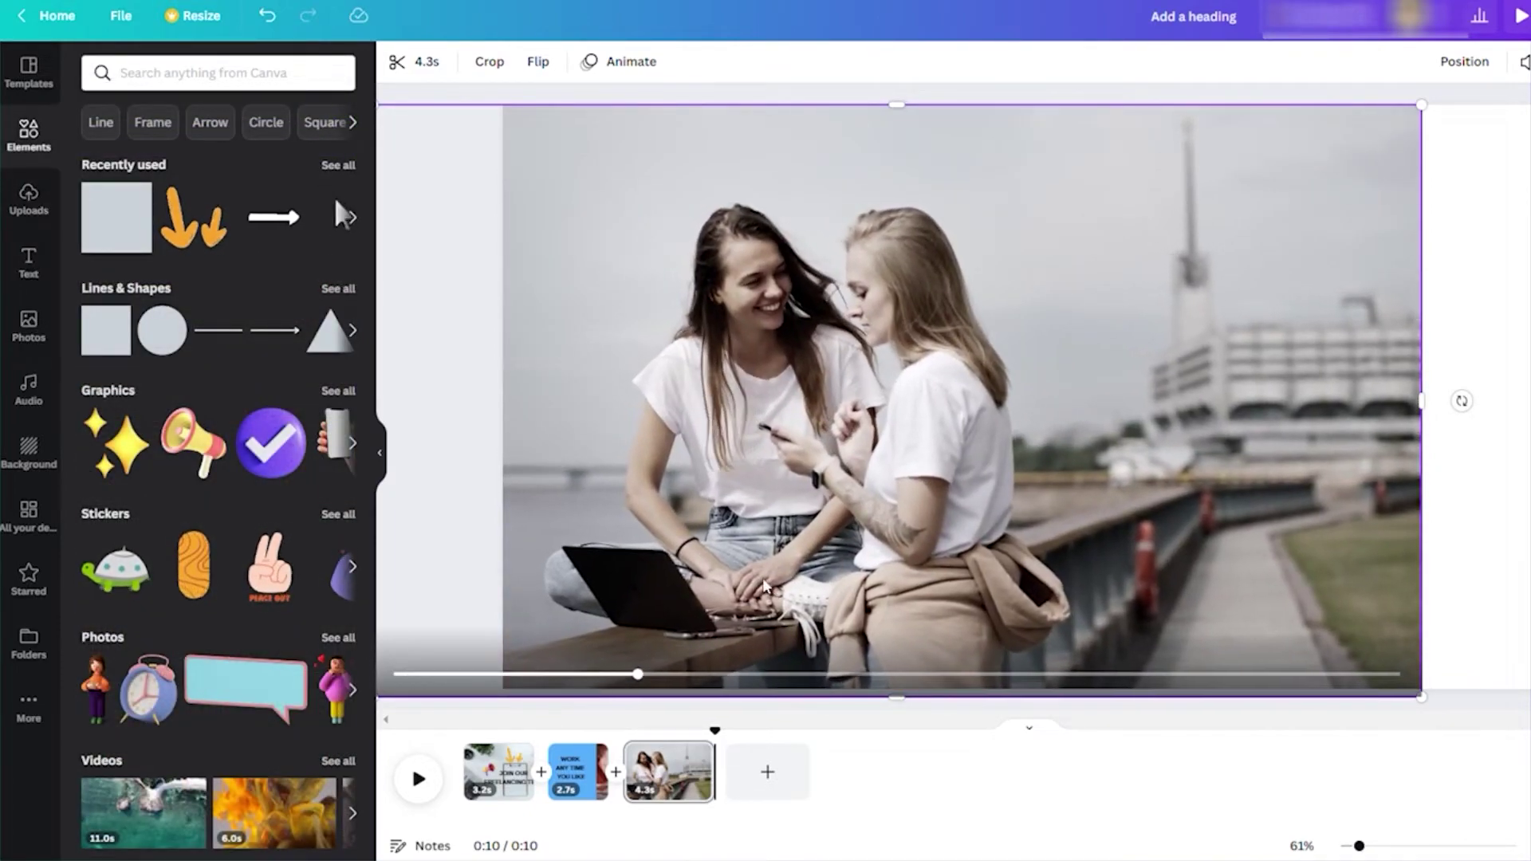
left_click(1469, 318)
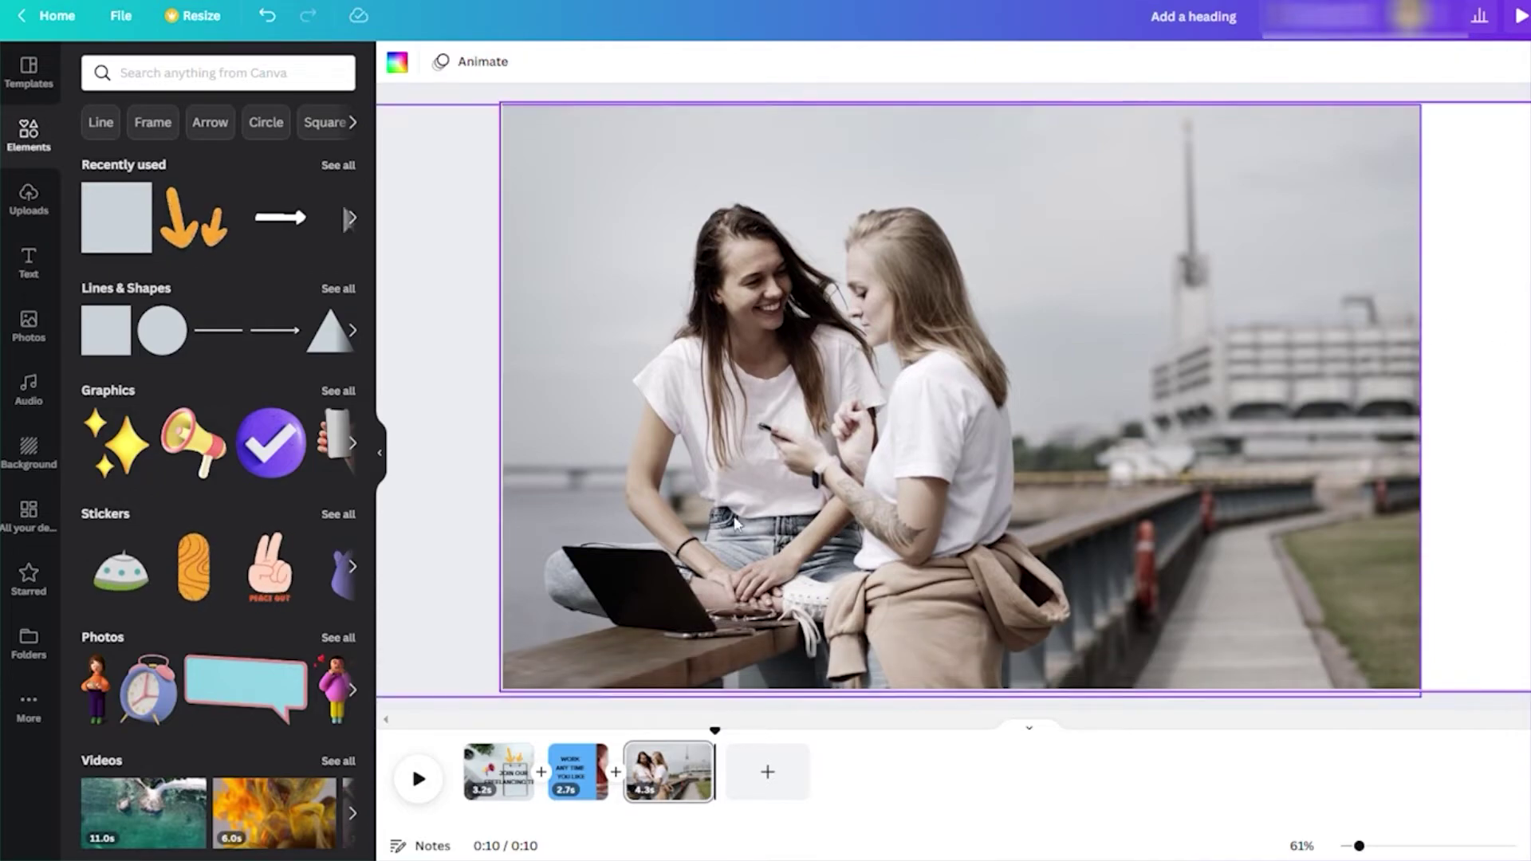
left_click(975, 437)
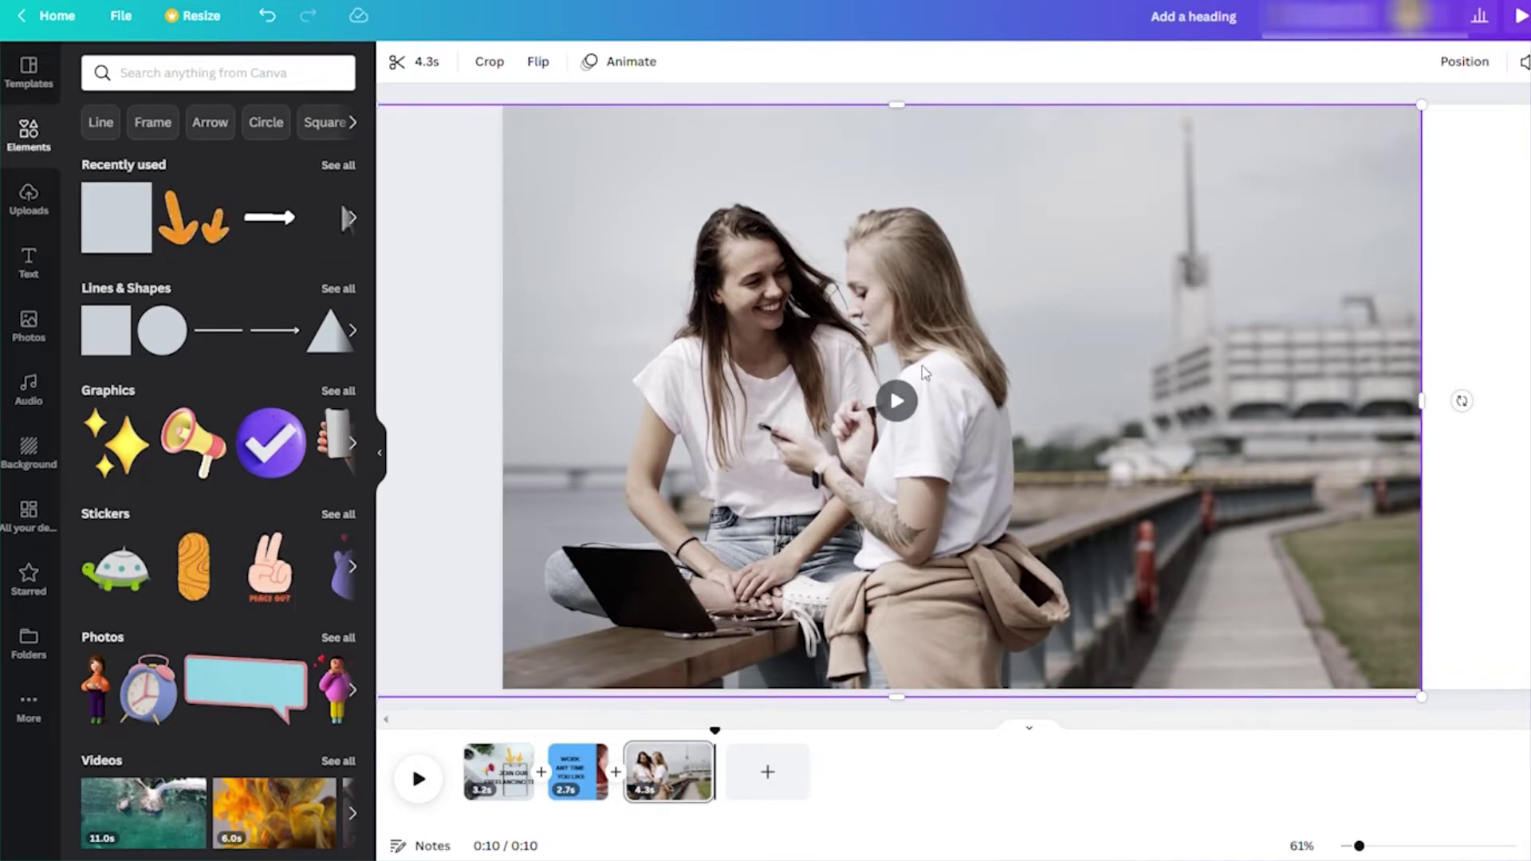
left_click_drag(922, 366, 914, 366)
left_click_drag(1415, 401, 1189, 428)
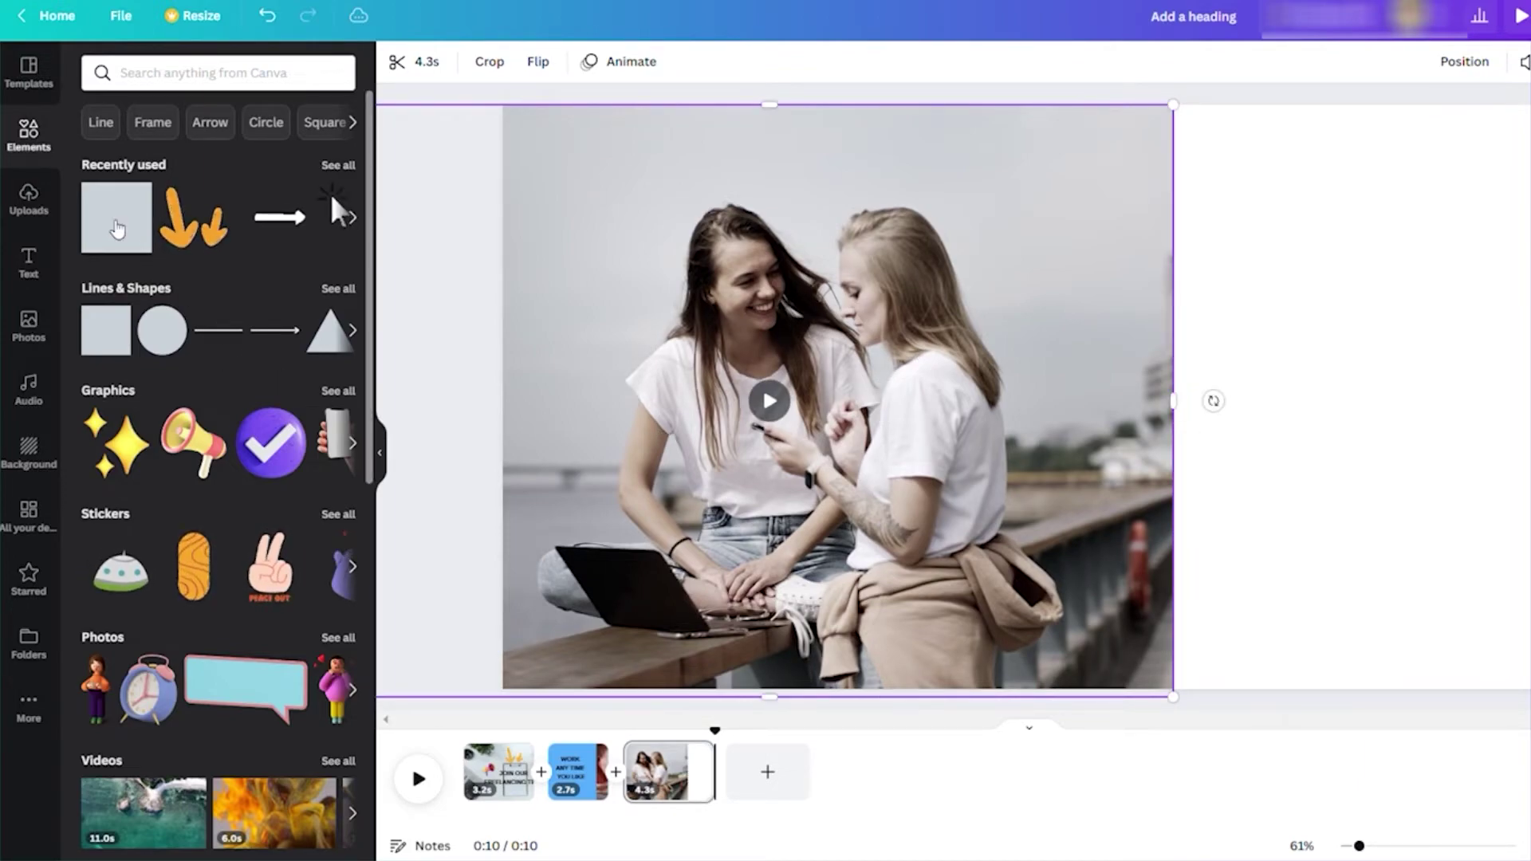
Step: Add a square shape and stretch it into a full-height panel over the right part of the third page
left_click(106, 330)
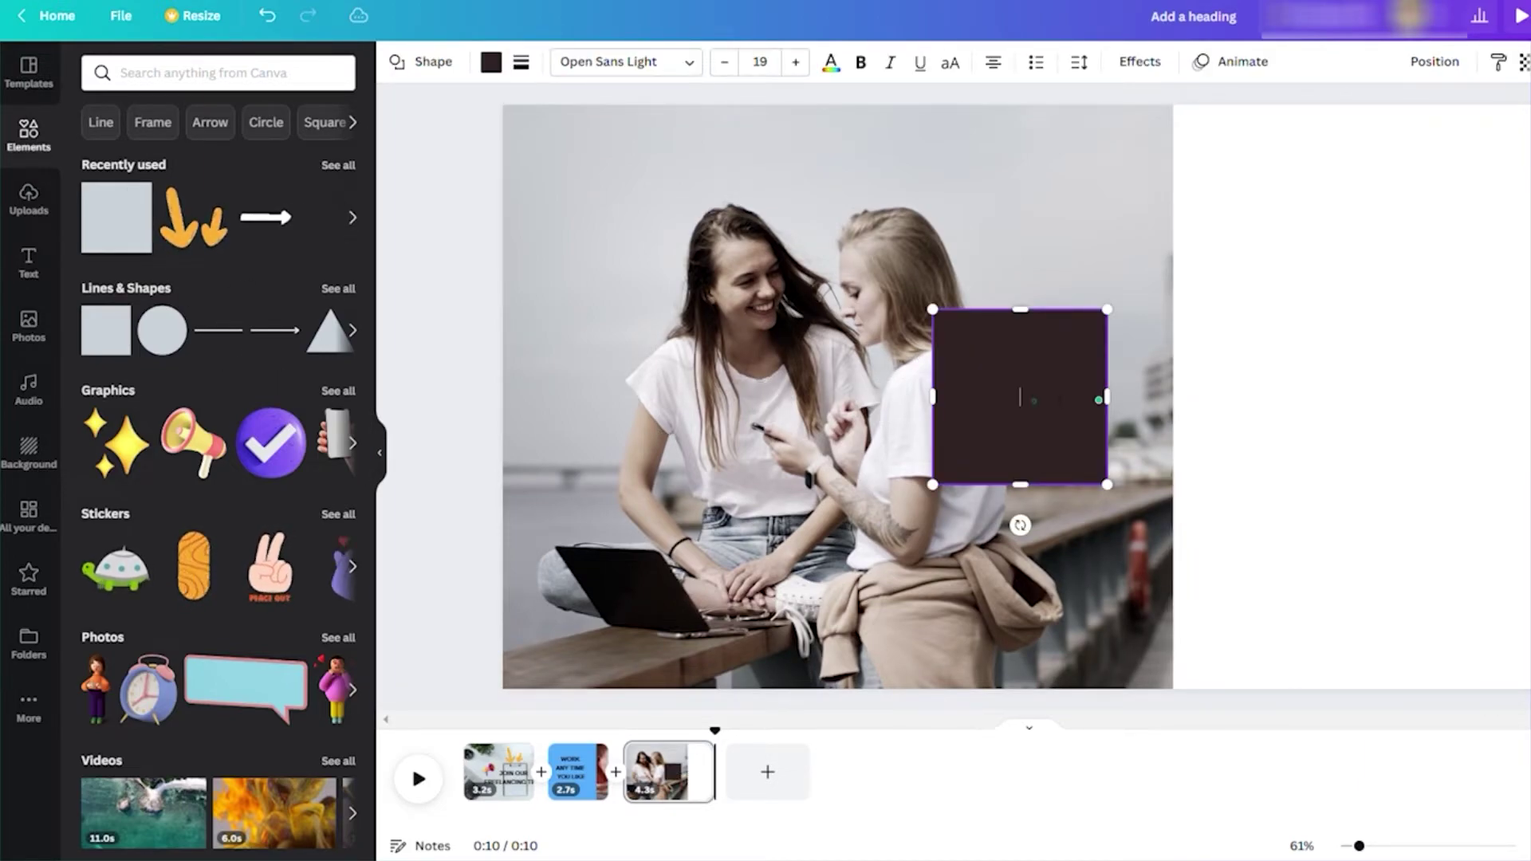
left_click_drag(1027, 359, 1149, 151)
left_click_drag(1224, 281, 1528, 714)
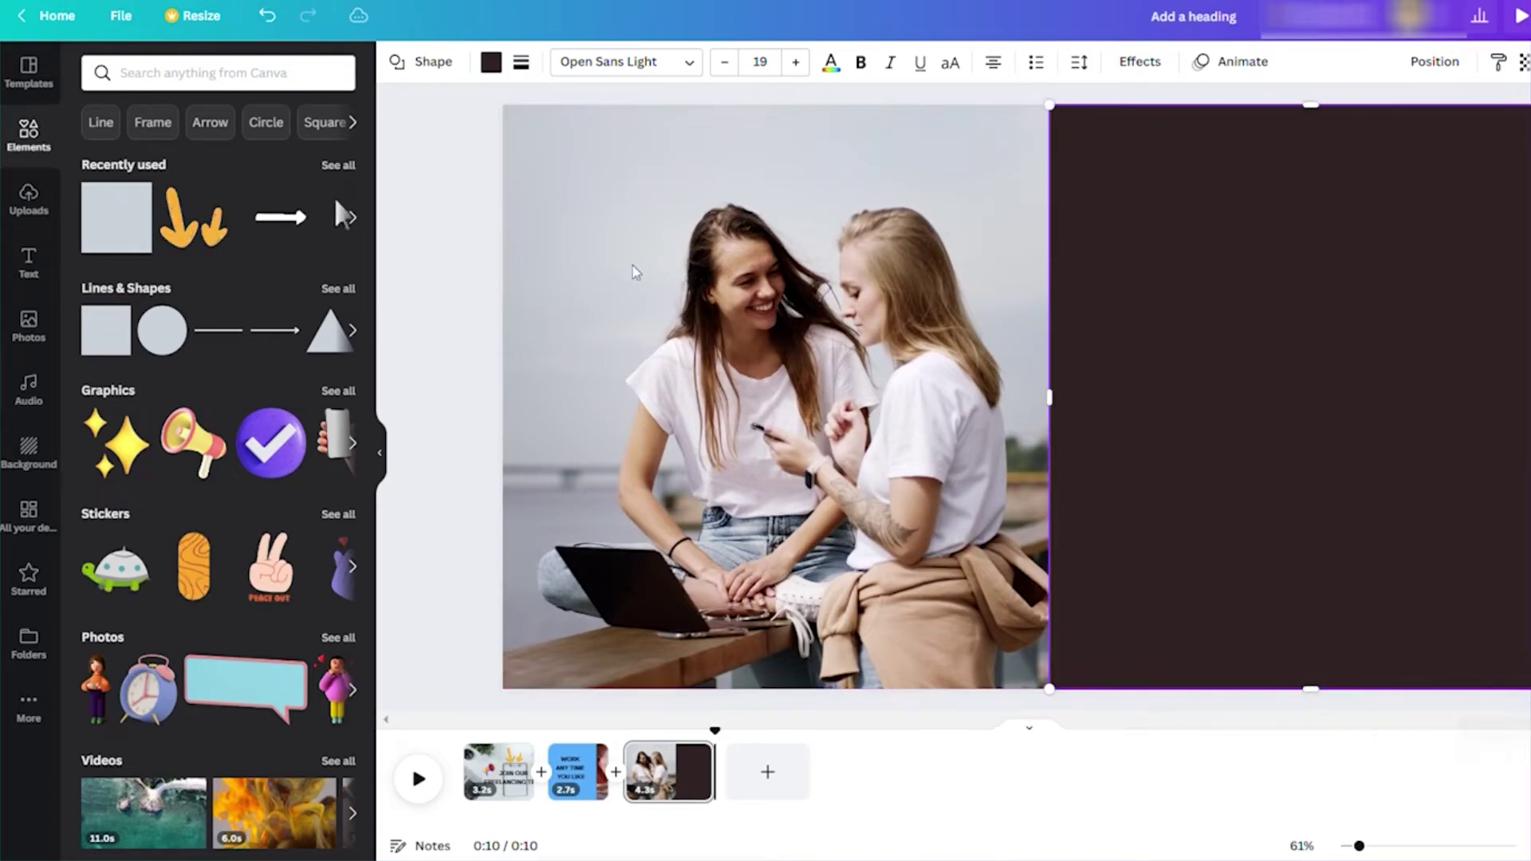
Step: Search the colours for "orange" and fill the third page's panel with the plain orange matching the search
left_click(491, 62)
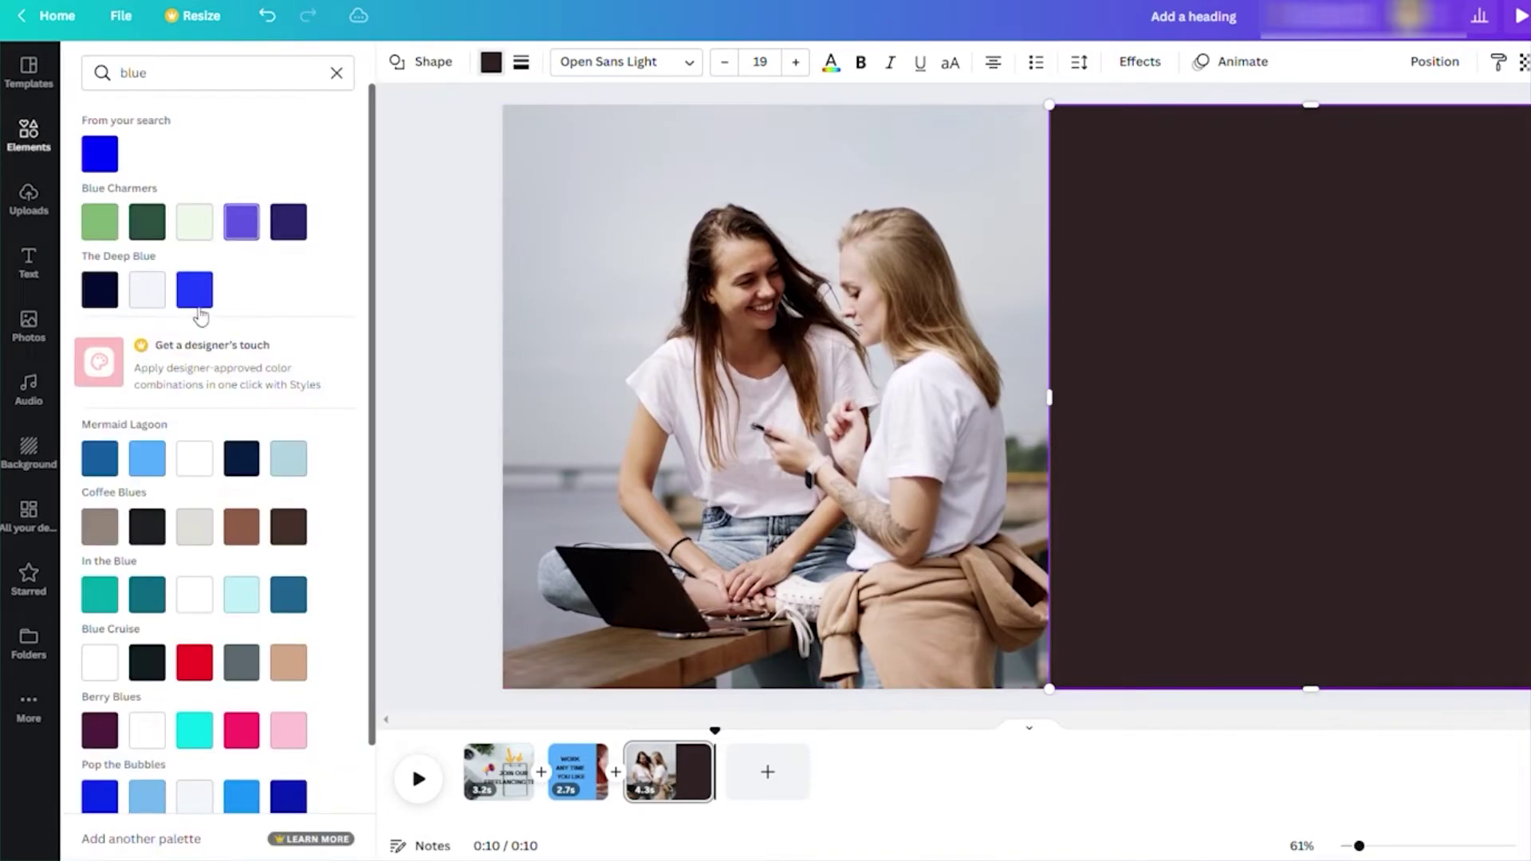
left_click(193, 88)
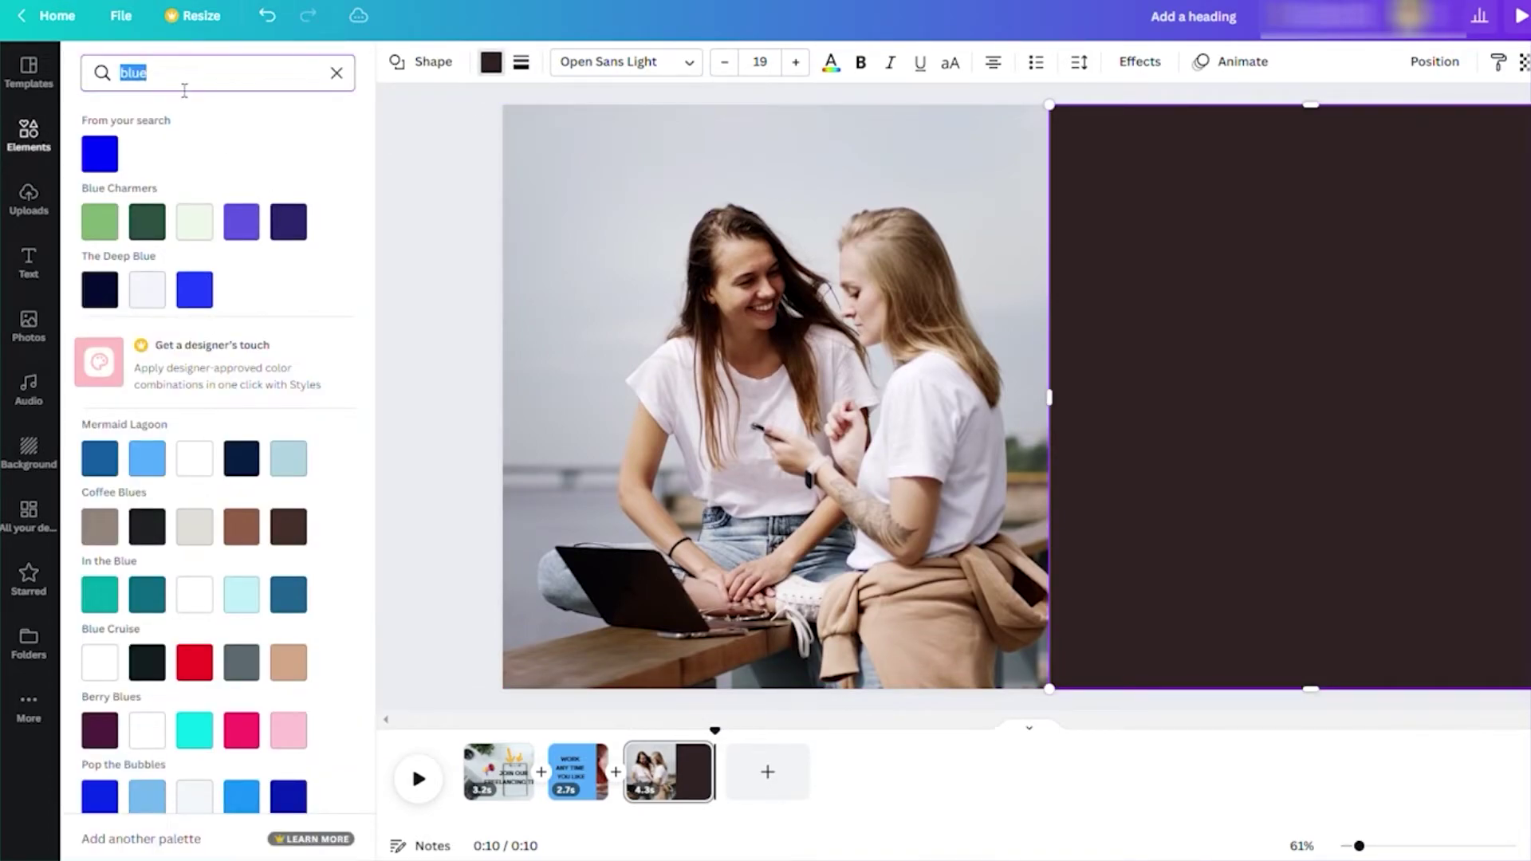
key("BackSpace")
key("BackSpace")
key("BackSpace")
key("BackSpace")
key("BackSpace")
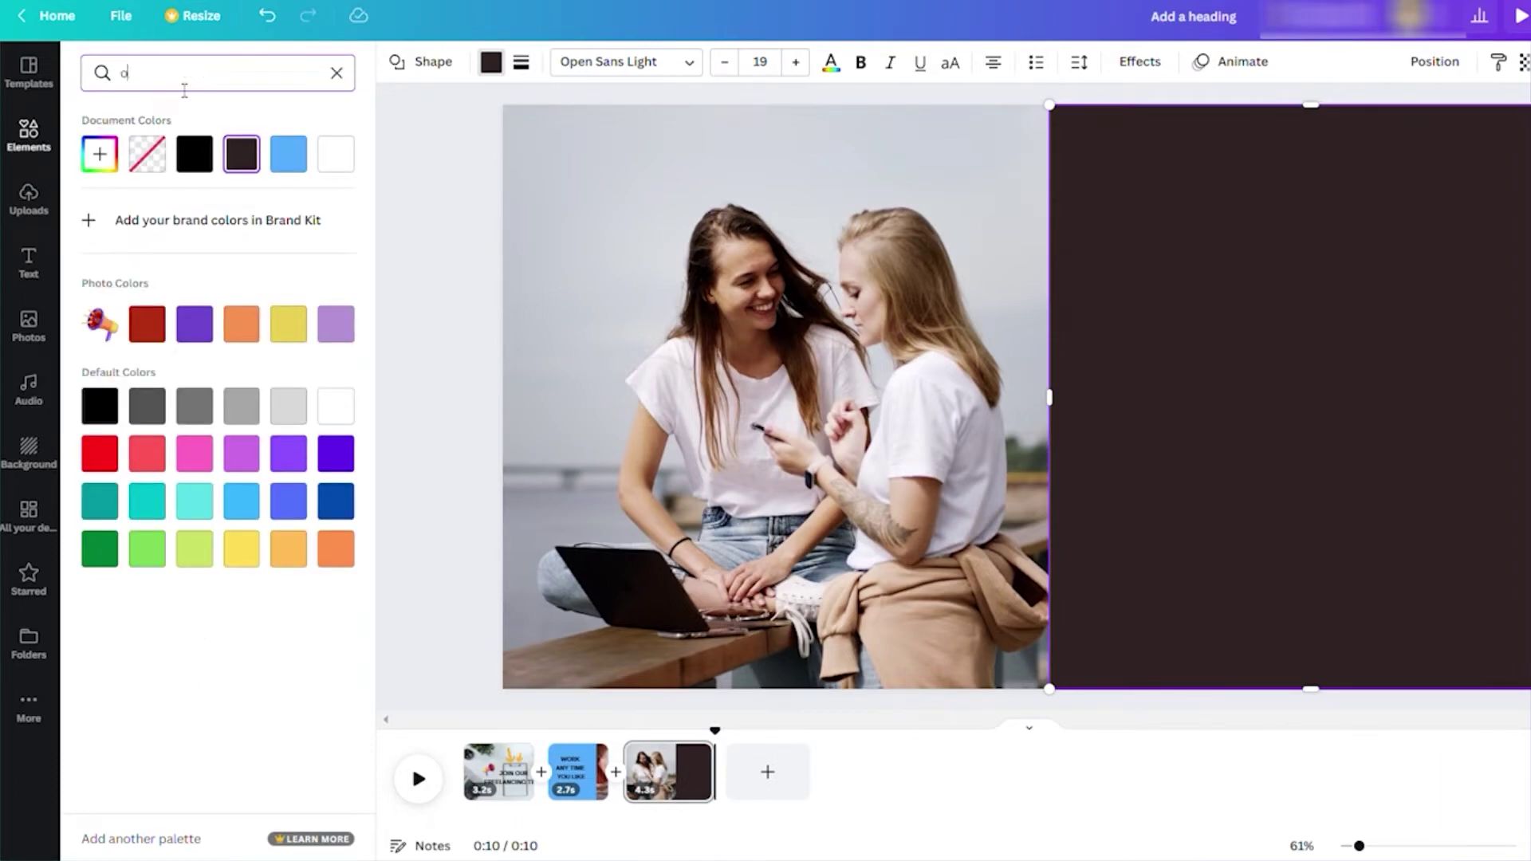
type("ornage")
key("BackSpace")
key("BackSpace")
key("BackSpace")
key("BackSpace")
type("ange")
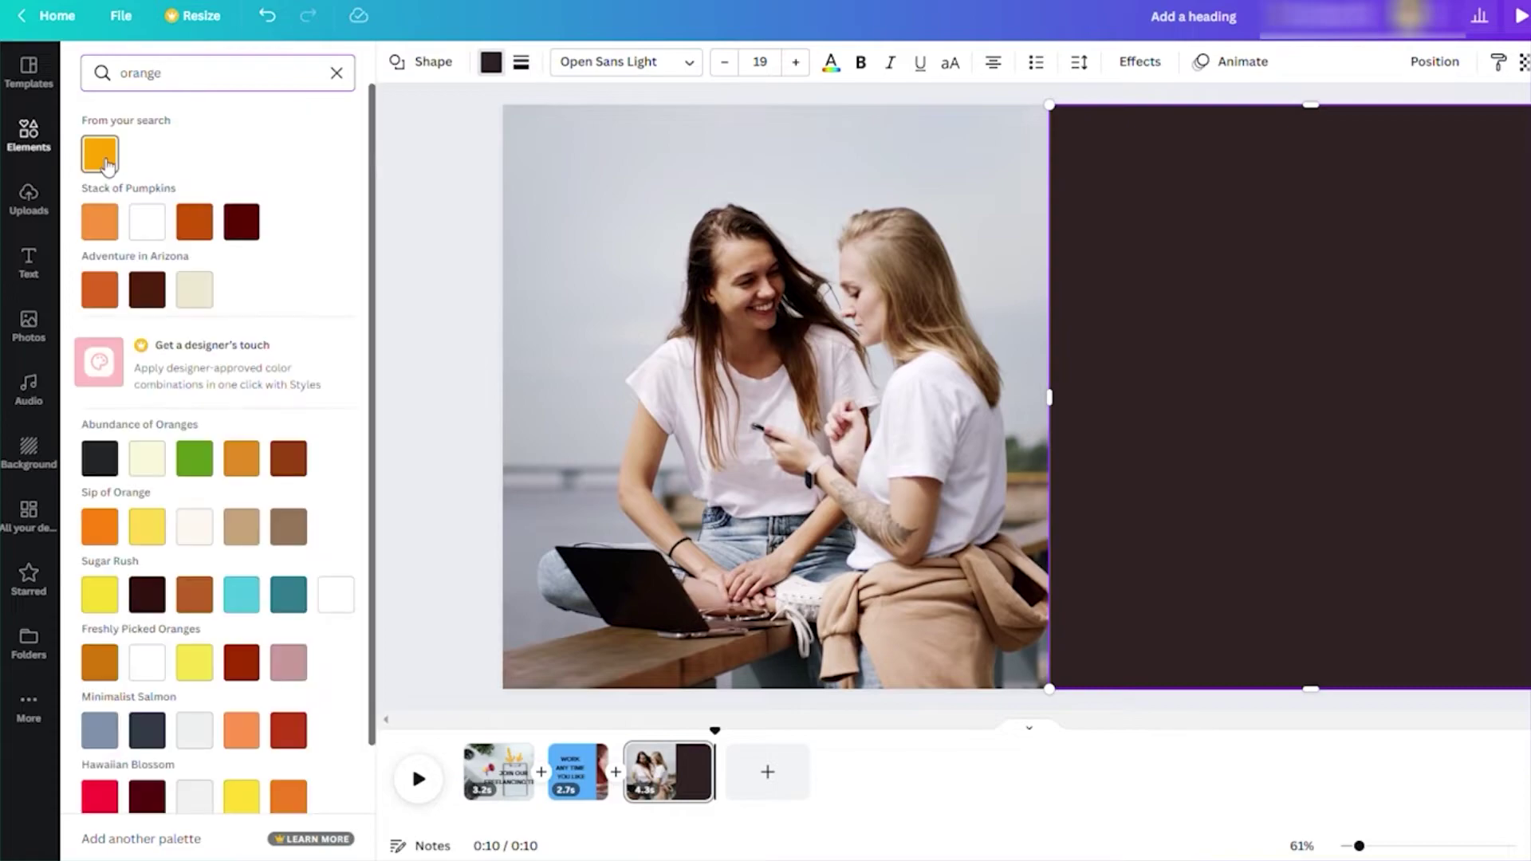
left_click(99, 153)
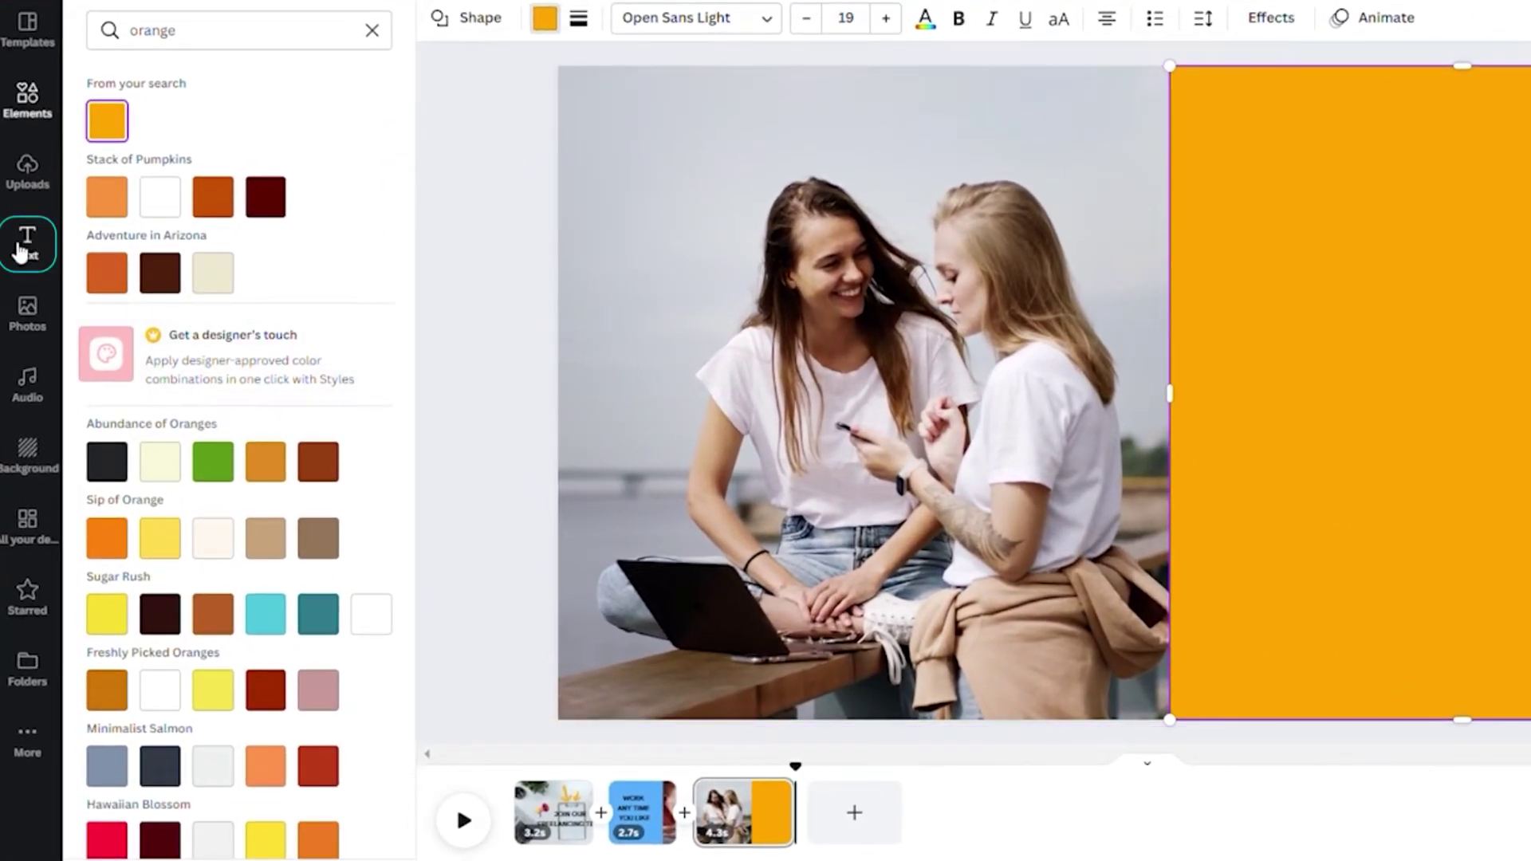
Step: Add a heading reading "AND / ANY WHERE / YOU LIKE!" on three lines and place it centrally on the orange panel
left_click(21, 252)
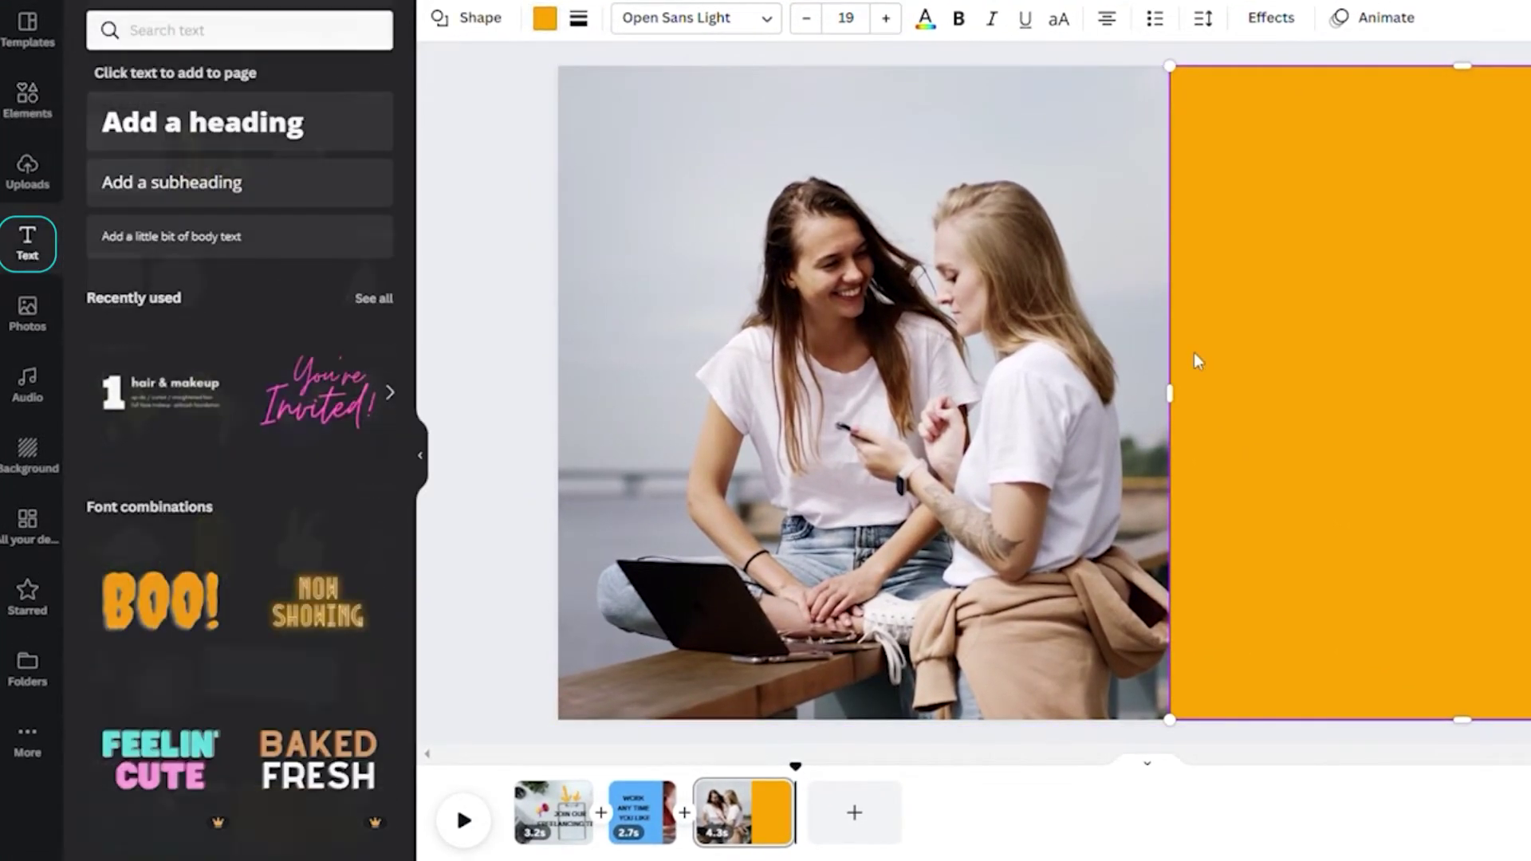
left_click(247, 142)
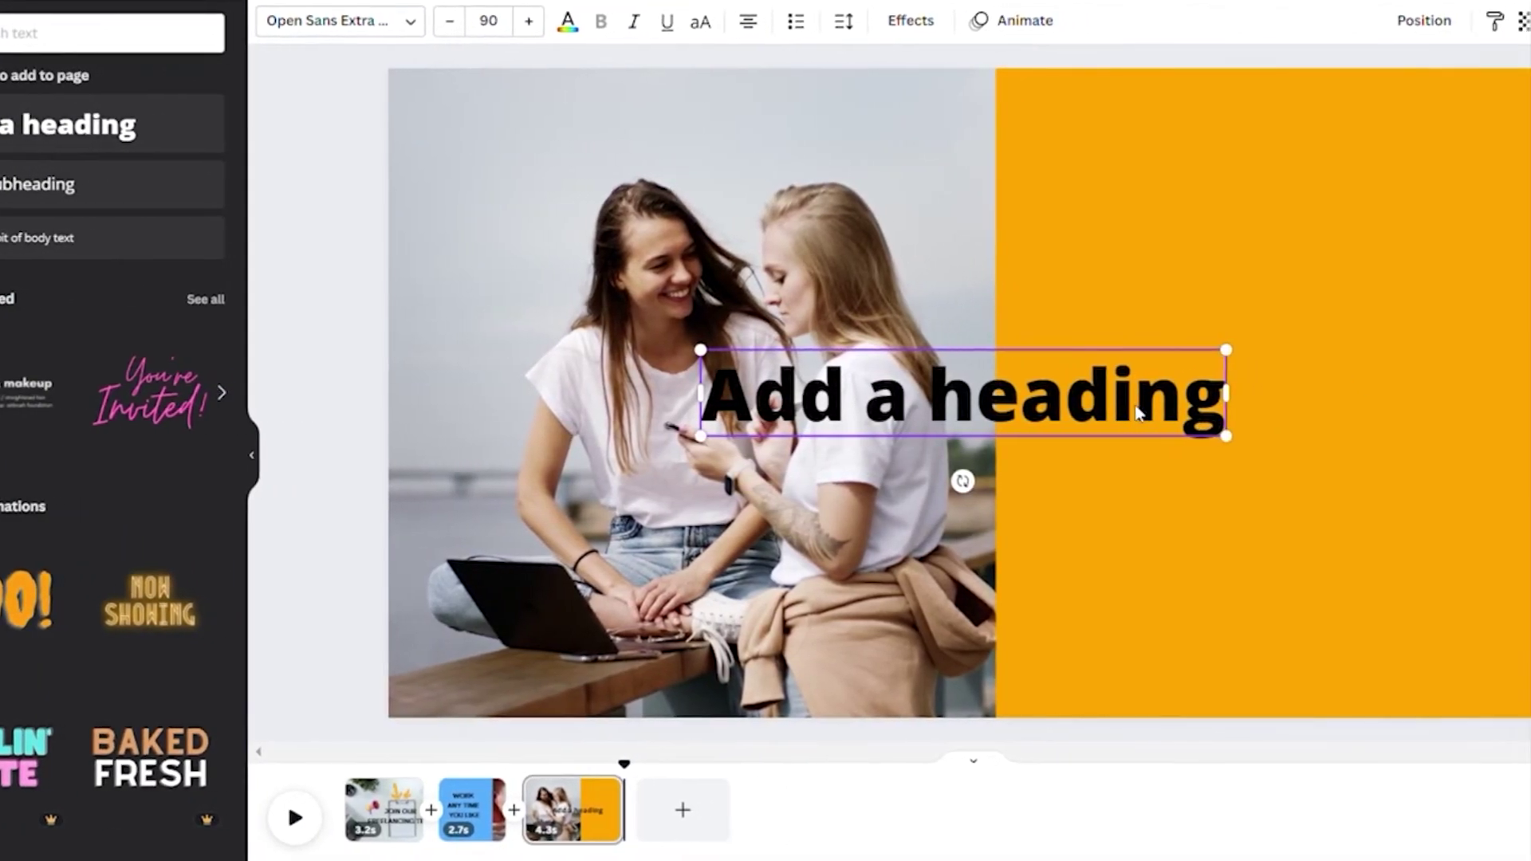
double_click(1133, 413)
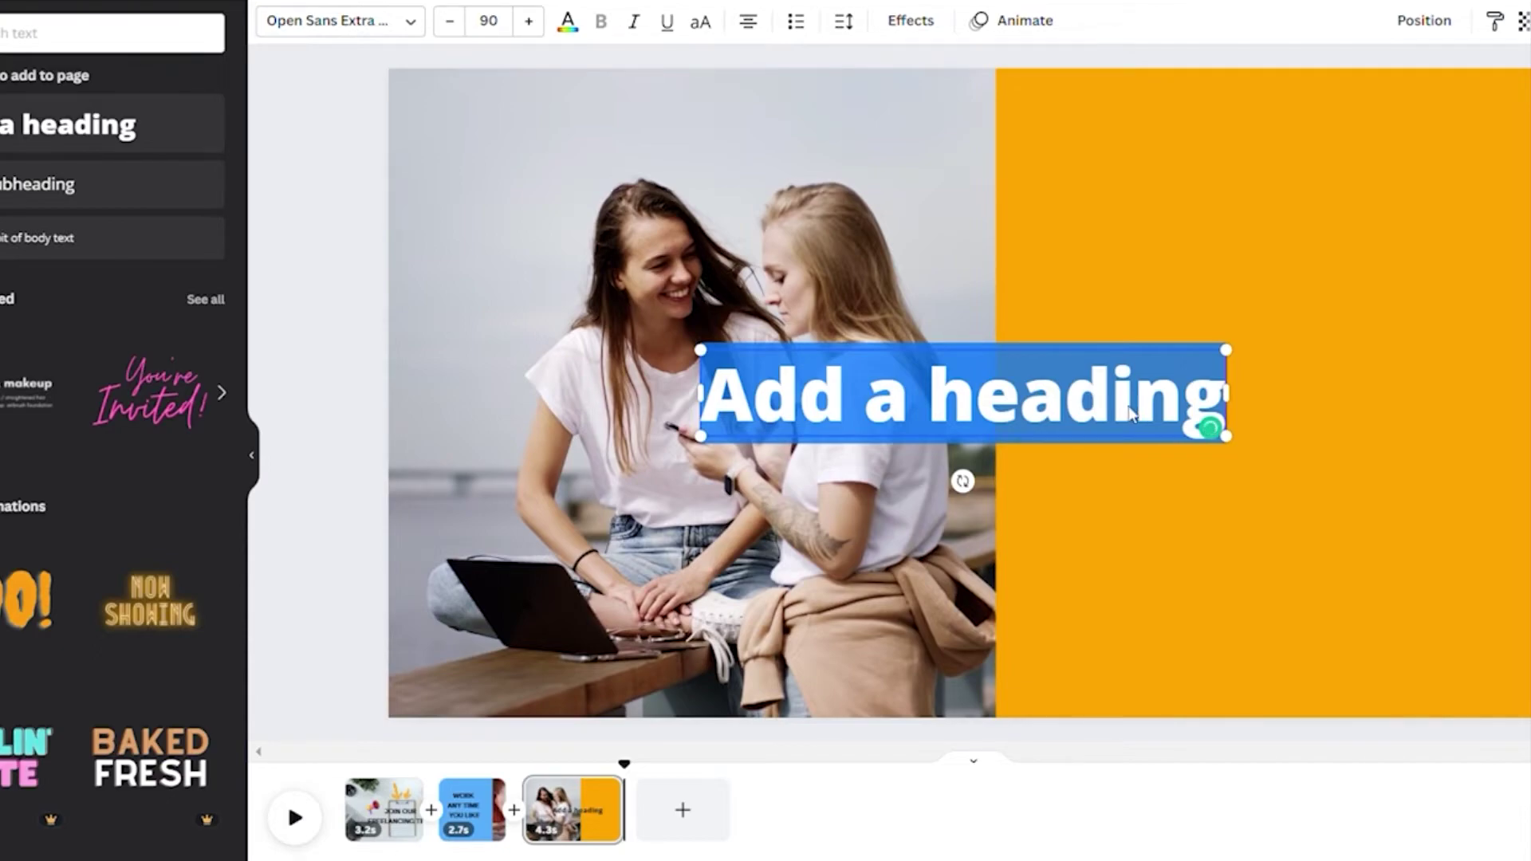
type("an")
key("BackSpace")
key("BackSpace")
type("A")
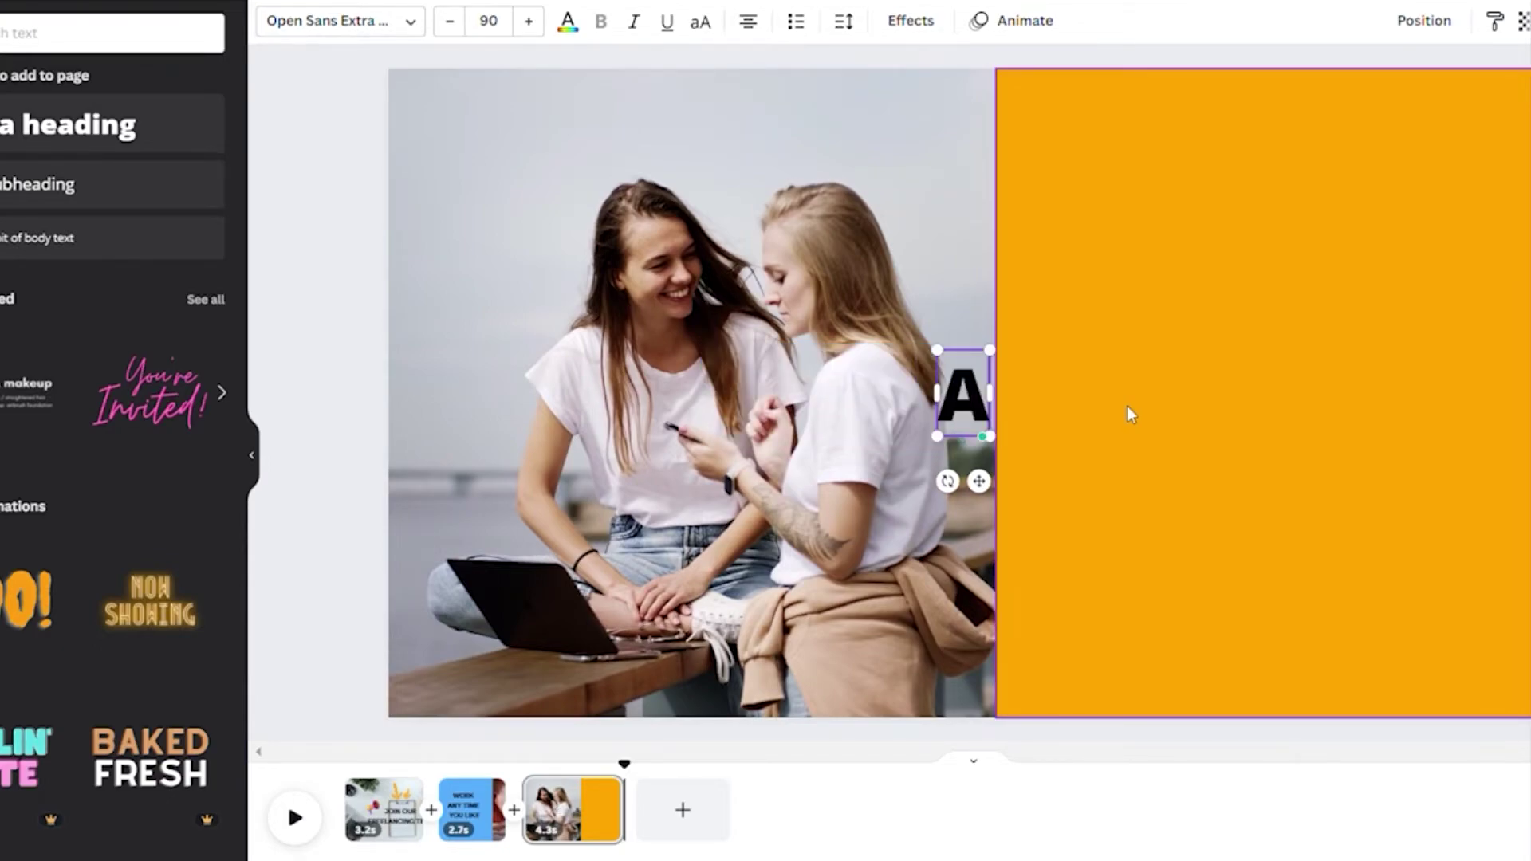
type("ND")
key("Return")
type("ANY WHER")
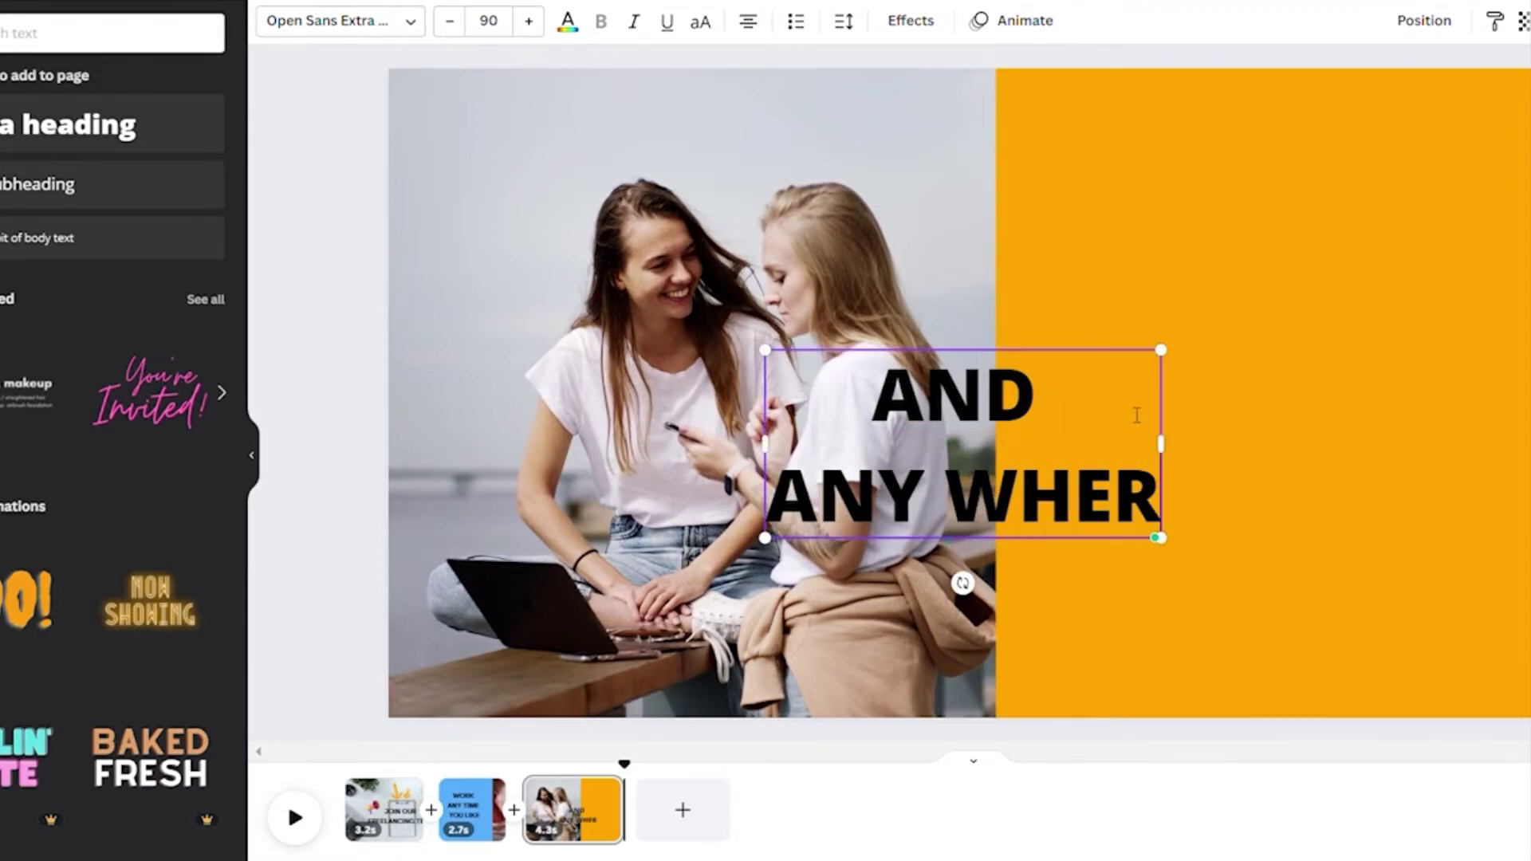
type("E")
key("Return")
type("YOU LIKE")
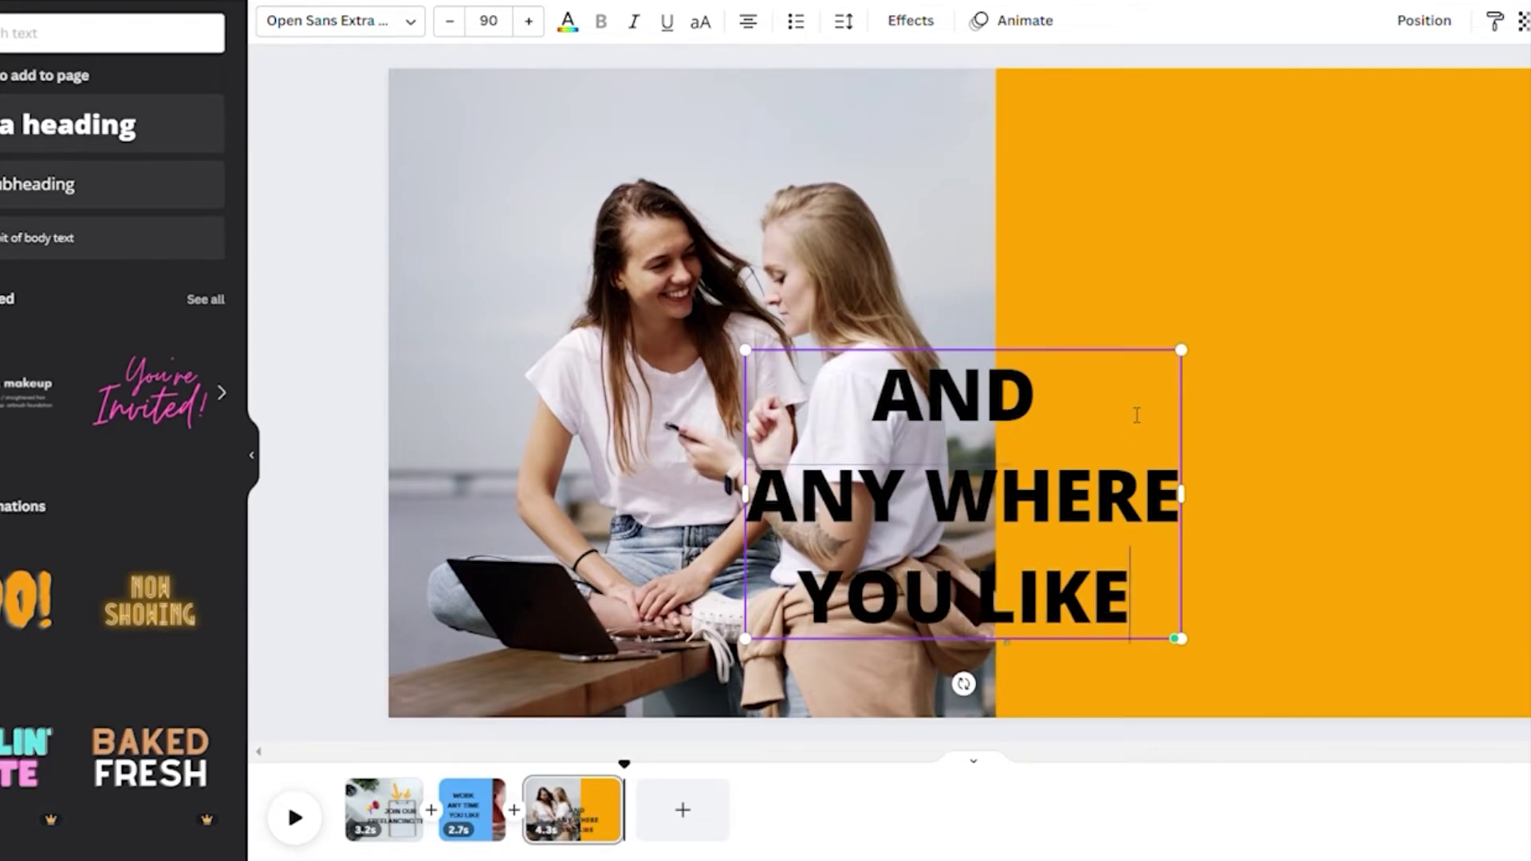
type("!")
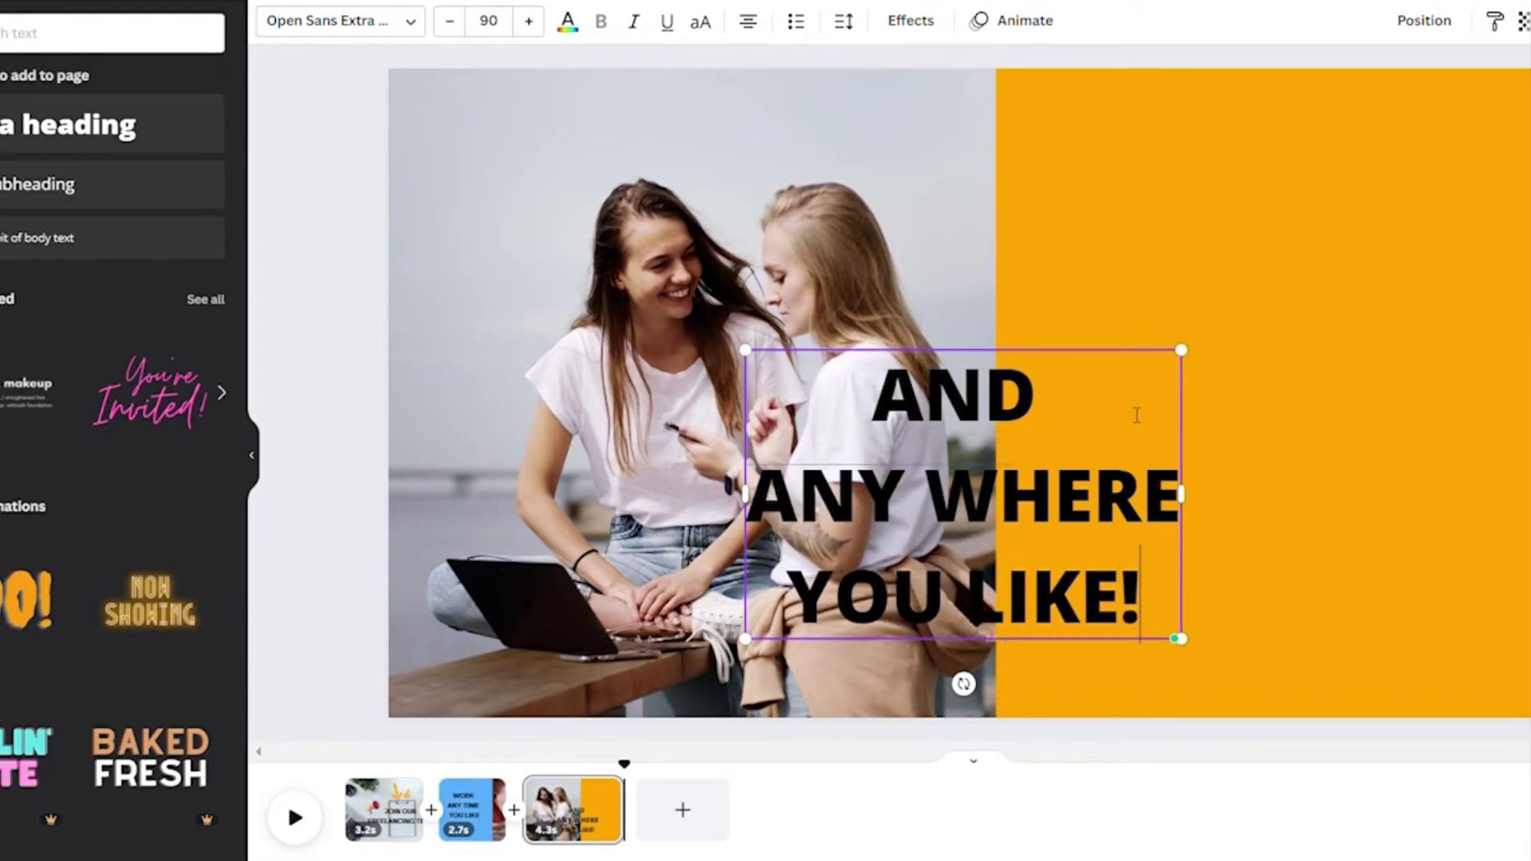
left_click_drag(916, 497, 1209, 379)
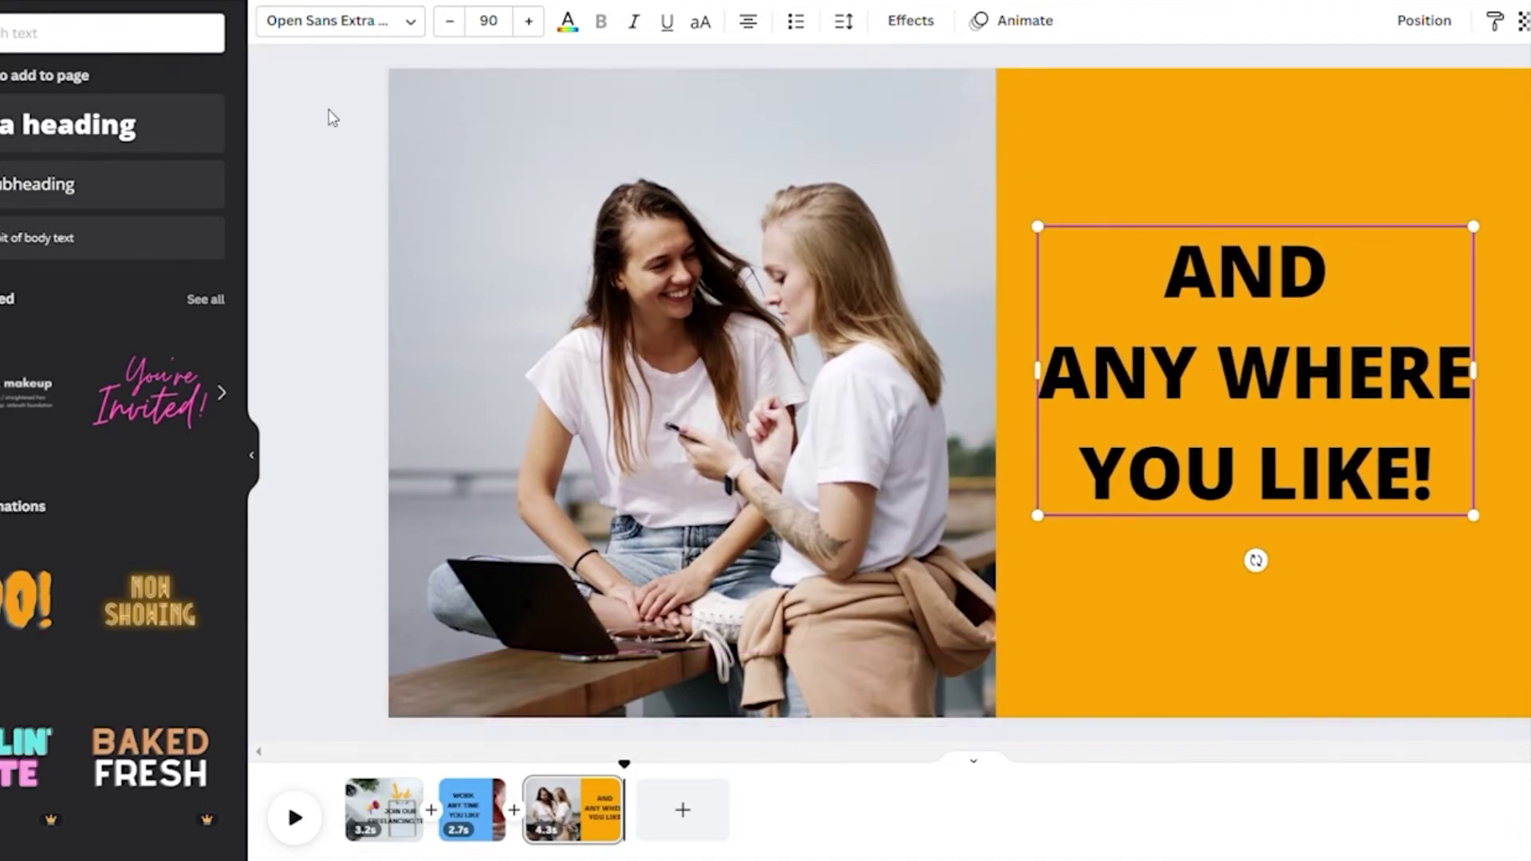